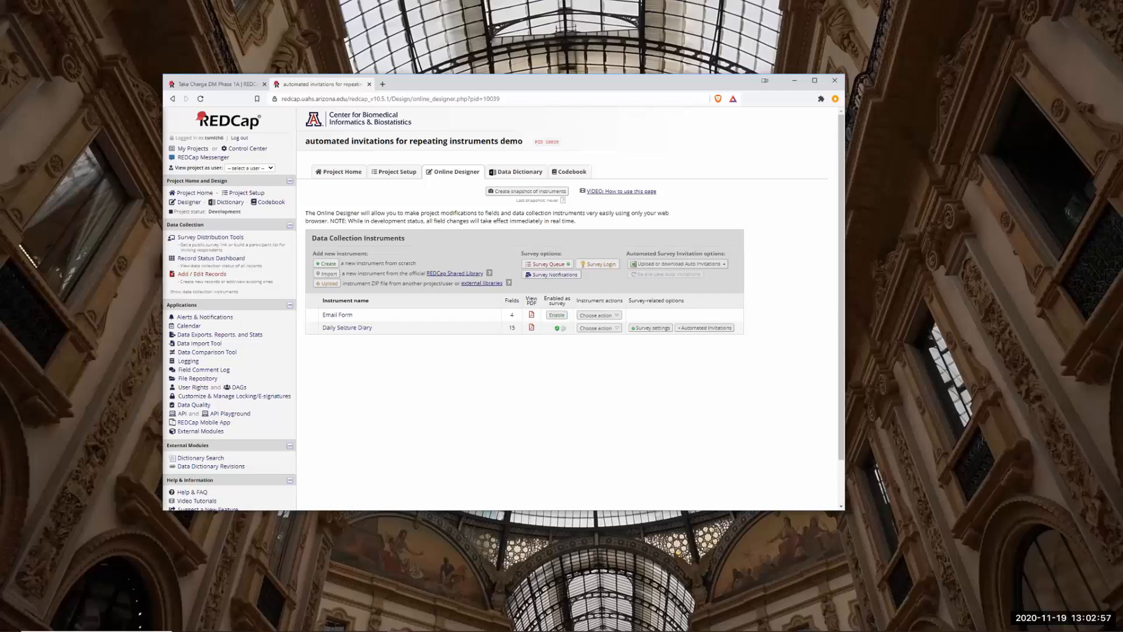
Open the Daily Seizure Diary instrument, review its fields branching on seizures_to_report, and return to the list.
click(385, 170)
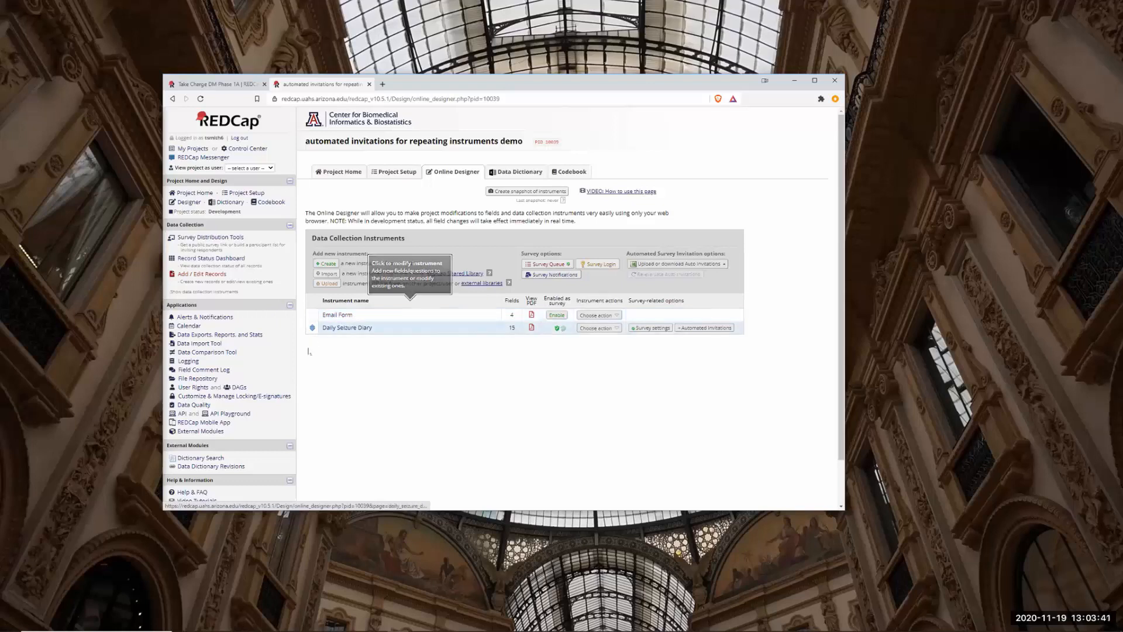
click(359, 331)
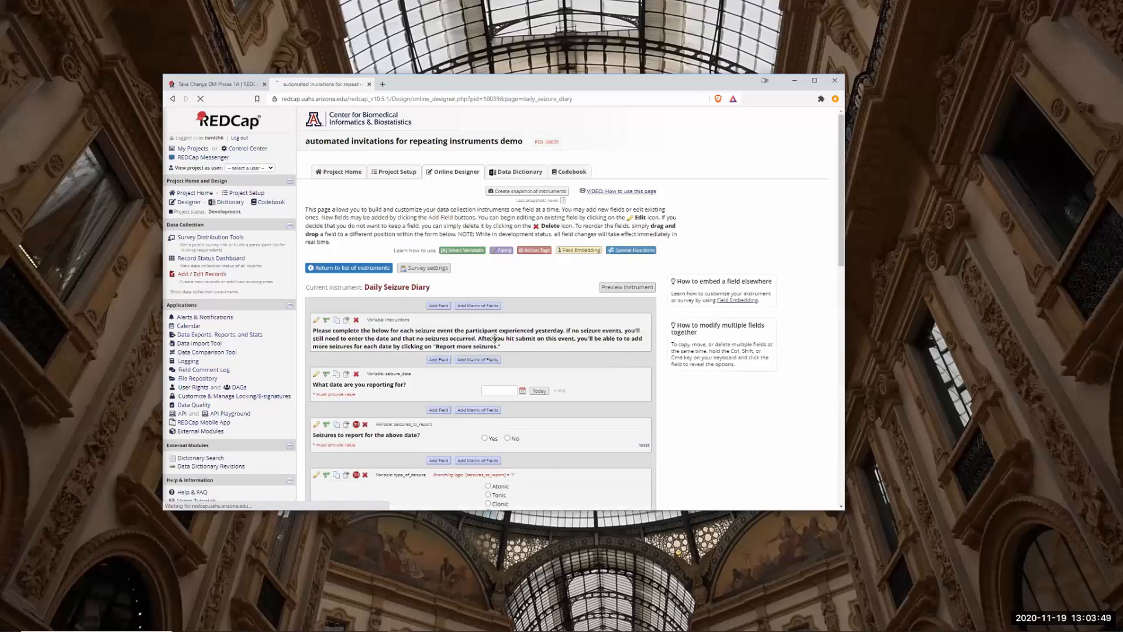
scroll(494, 338, down, 5)
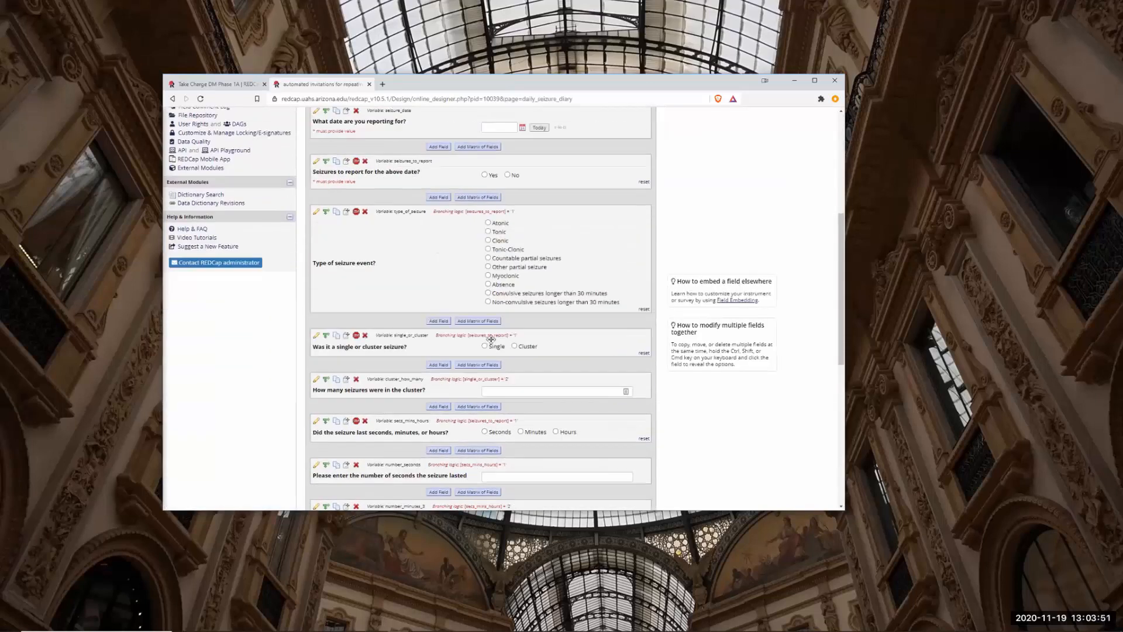
scroll(492, 340, up, 3)
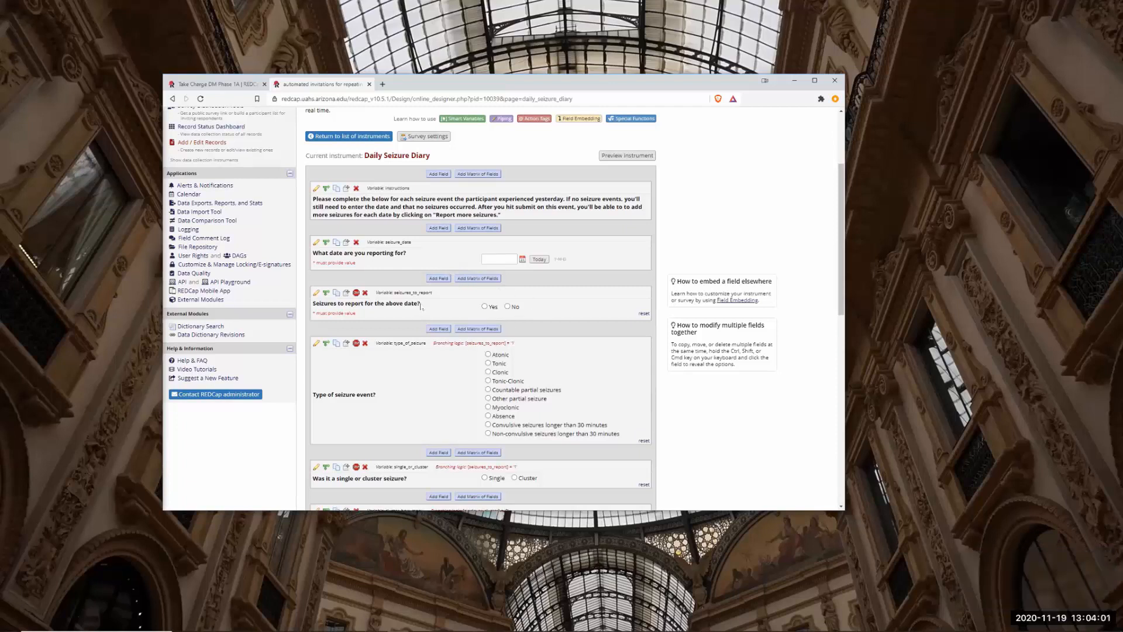
scroll(524, 316, down, 5)
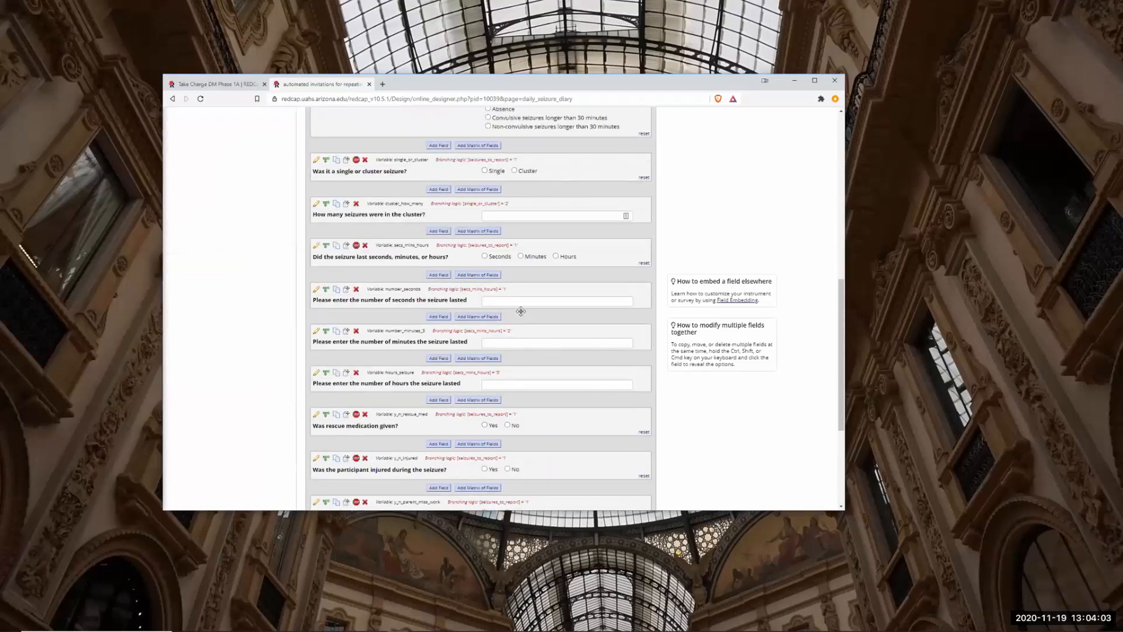
scroll(501, 304, down, 3)
scroll(501, 304, up, 15)
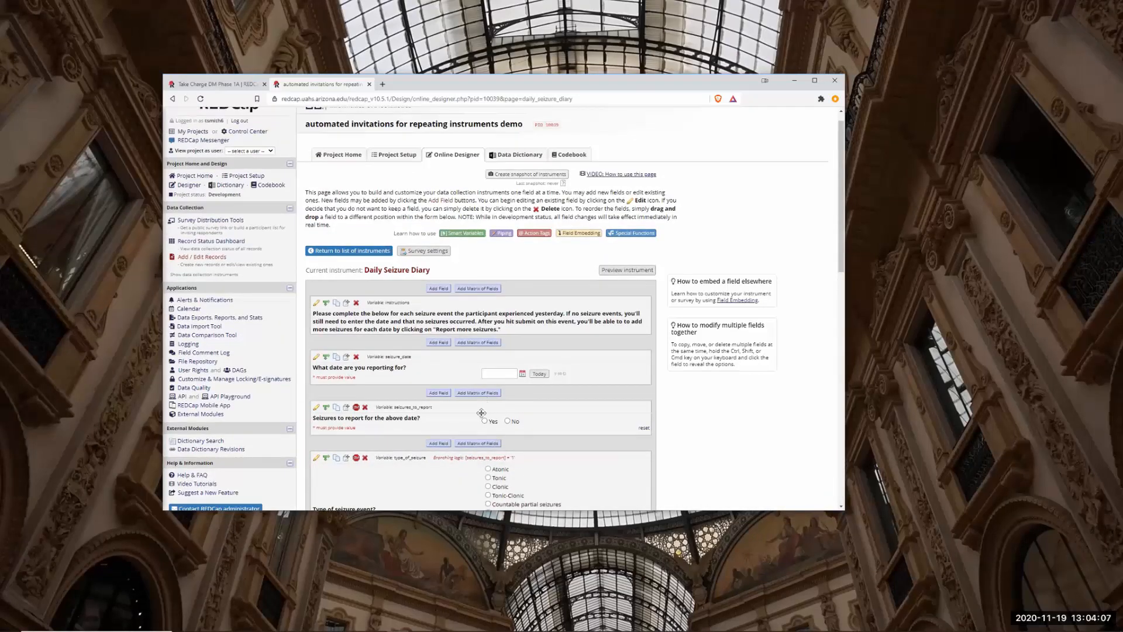
scroll(476, 402, down, 3)
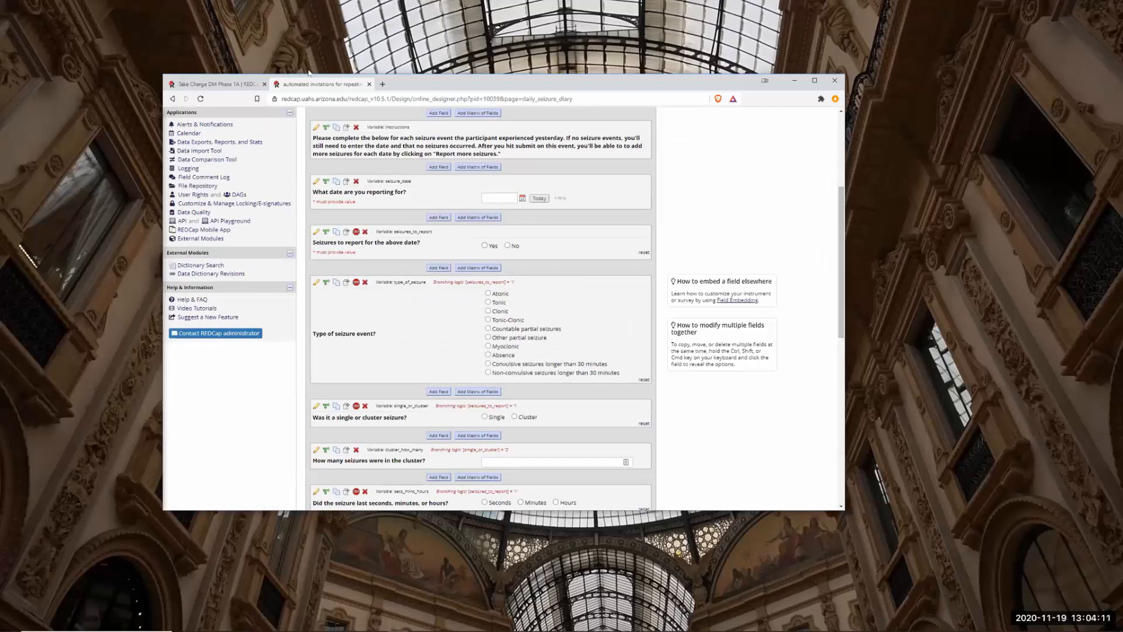
click(172, 99)
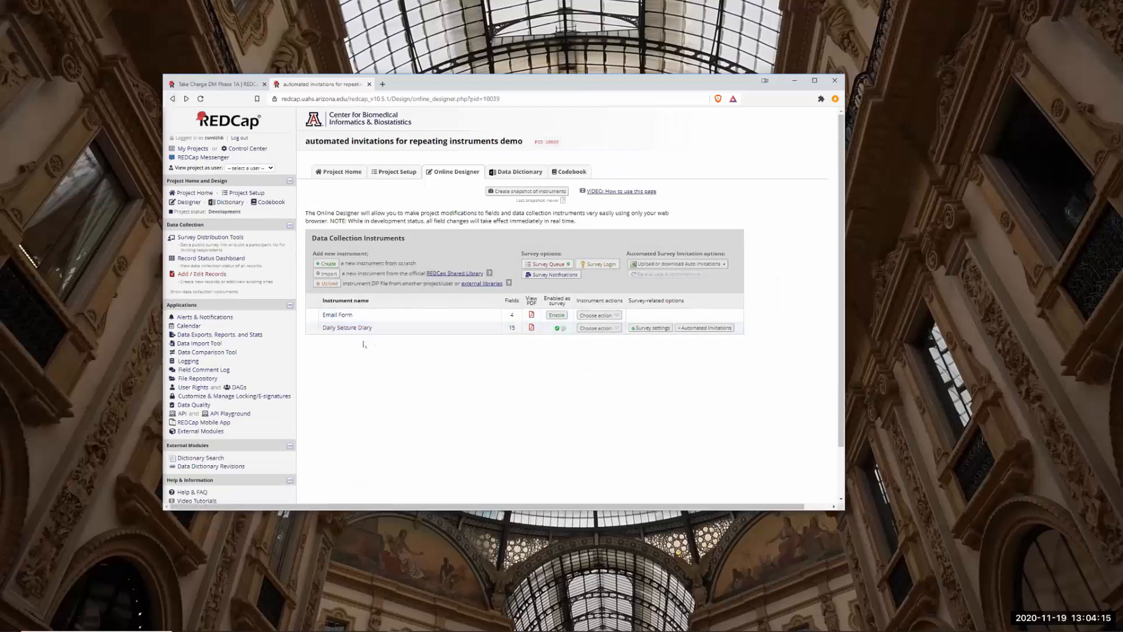
Open the Daily Seizure Diary's automated invitation settings with the browser maximized and the page enlarged.
click(700, 329)
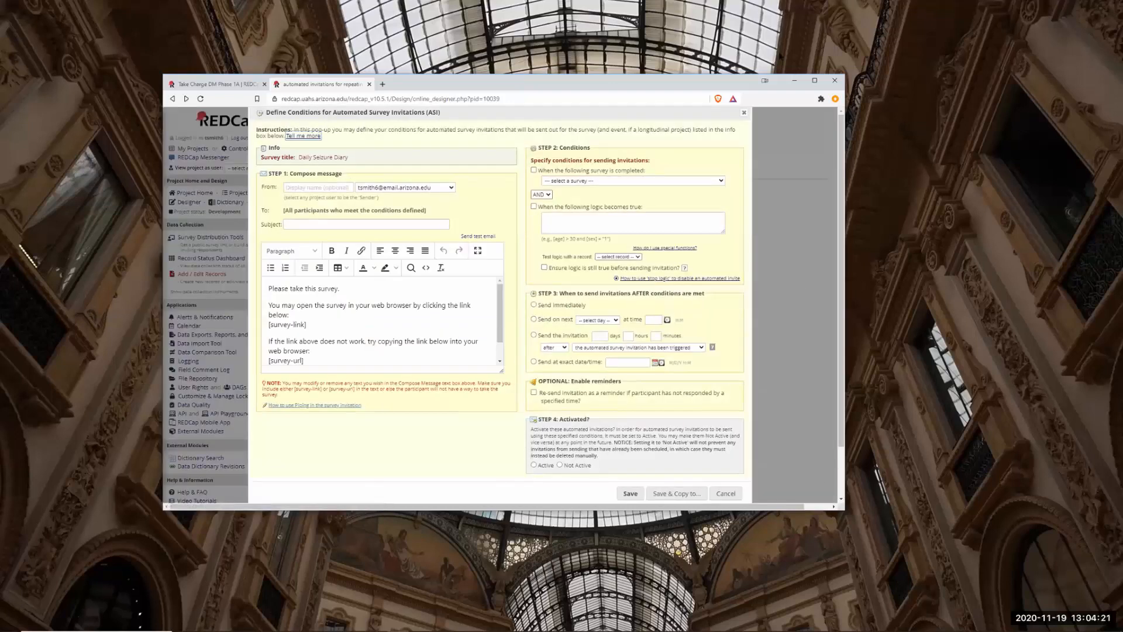
click(816, 80)
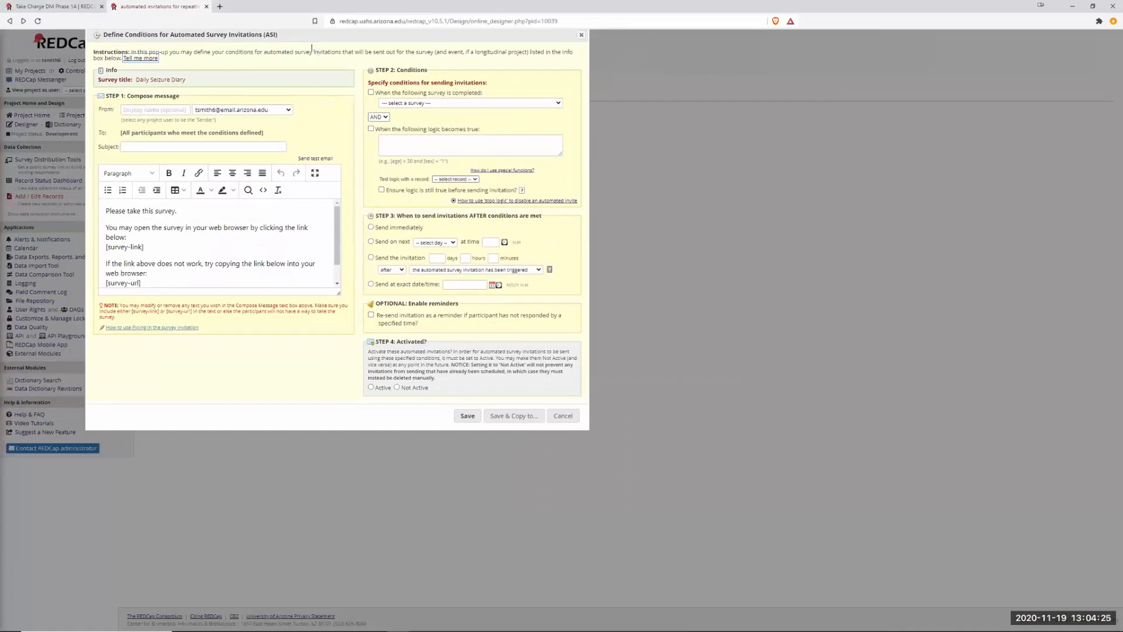
drag(314, 35, 695, 185)
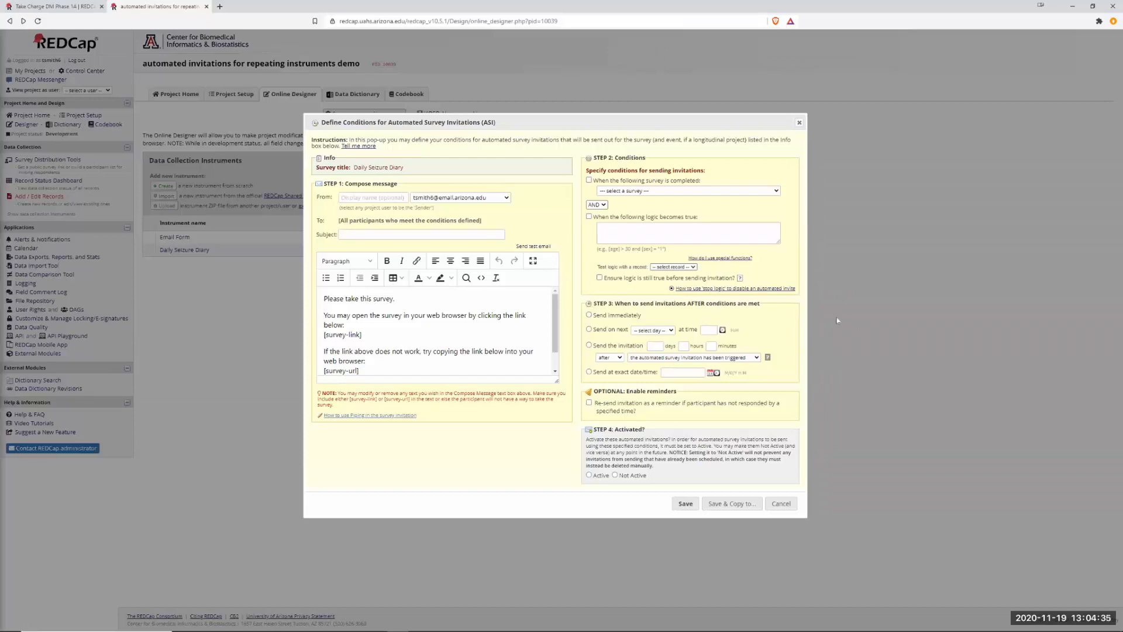
key(ctrl+plus)
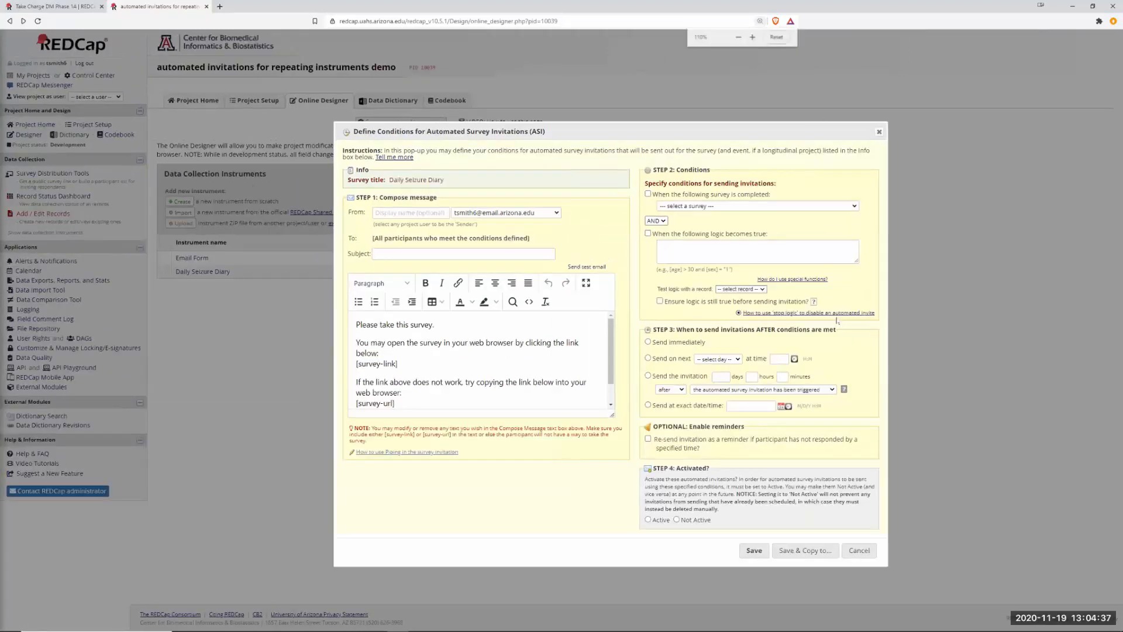
drag(579, 131, 475, 86)
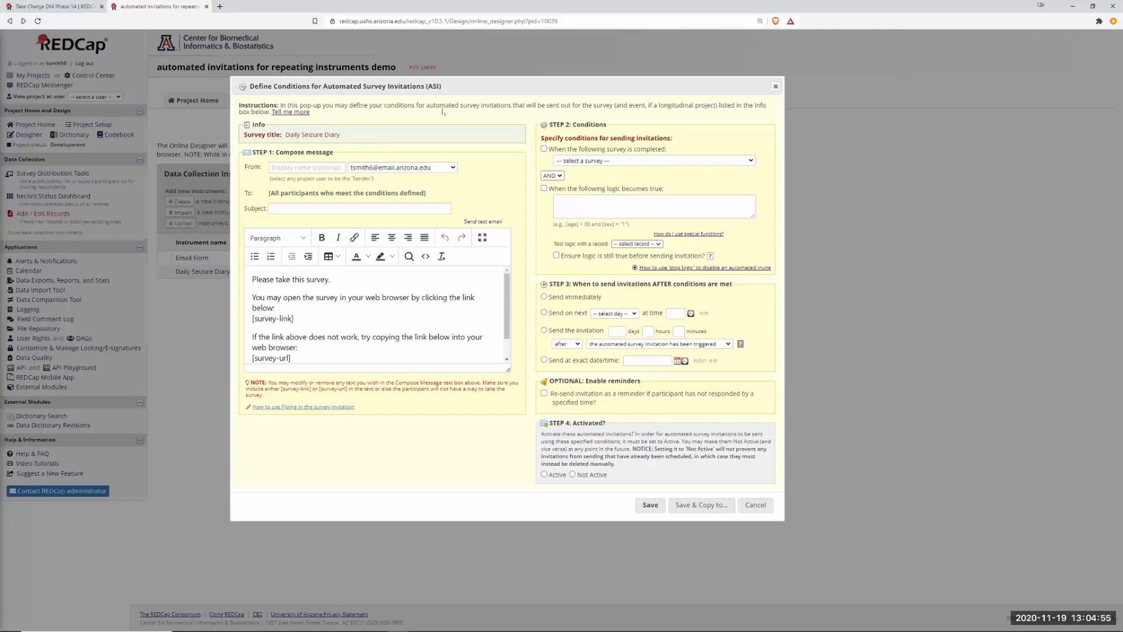
Review the invitation's completion-trigger survey list and conditional sending logic, then cancel without changes.
click(576, 207)
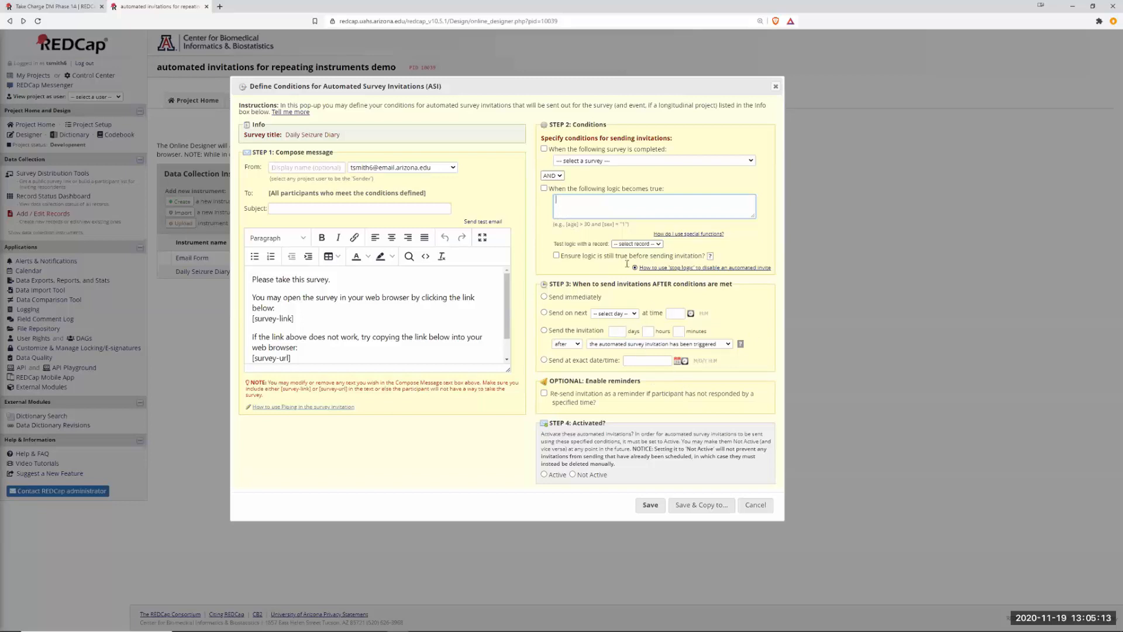
click(612, 166)
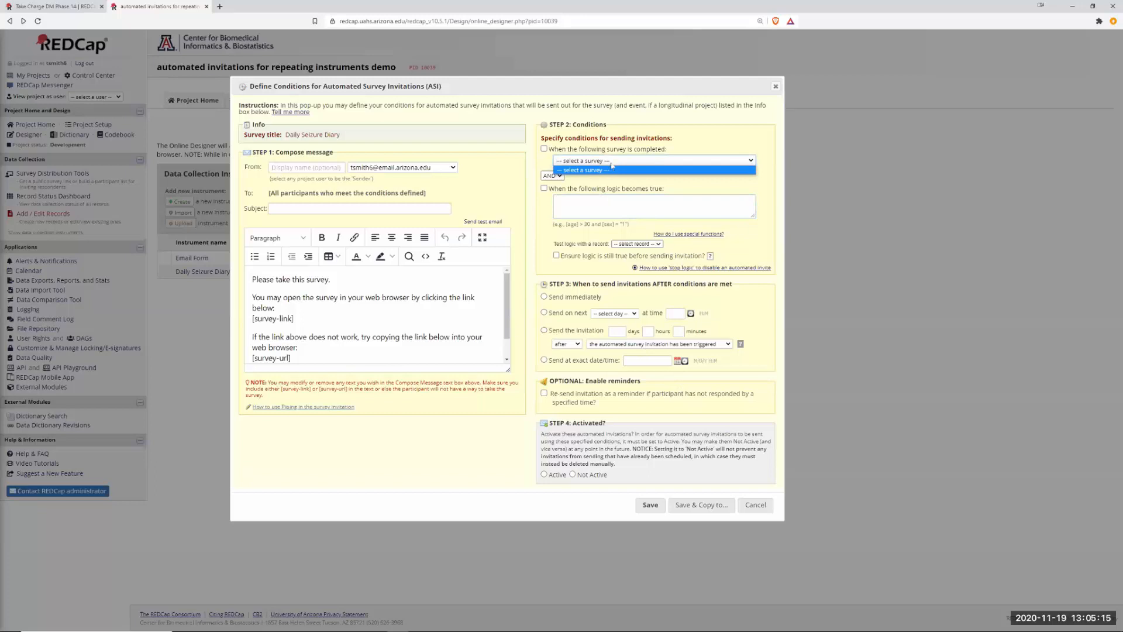
click(676, 158)
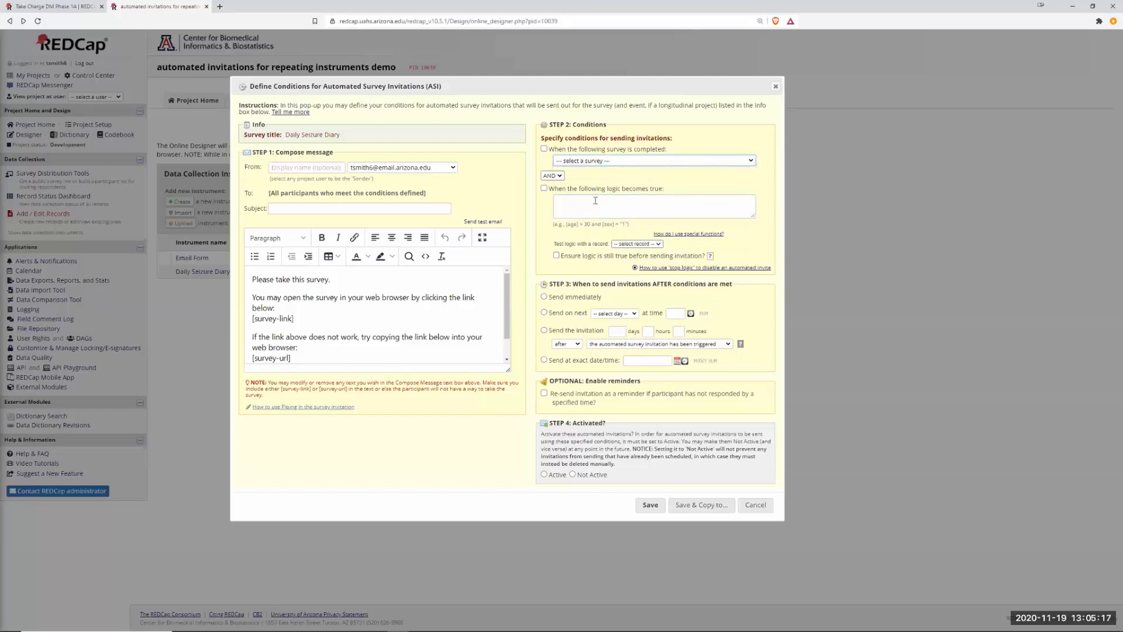
click(585, 201)
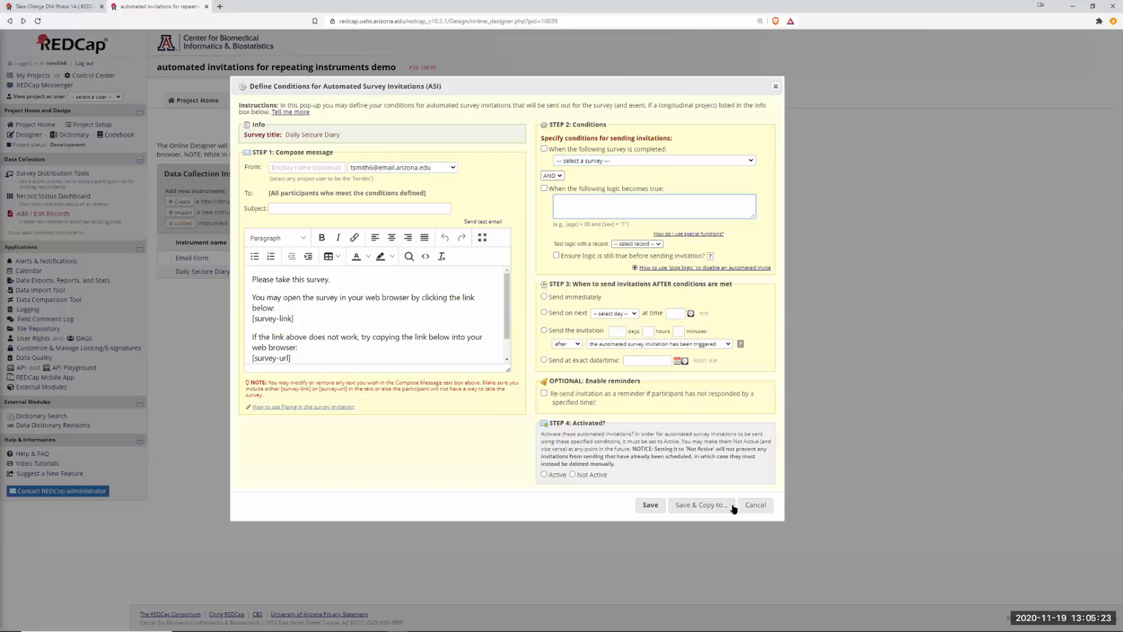
click(755, 507)
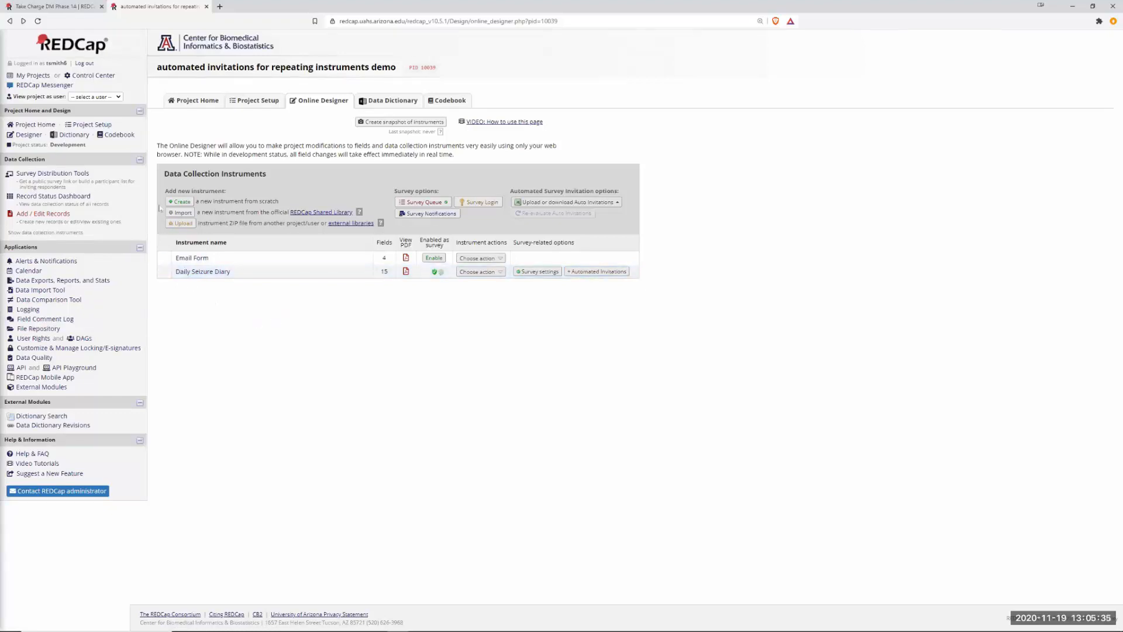
Review the survey queue's [email]<>"" display logic, cancel, and open the Email Form instrument.
click(426, 203)
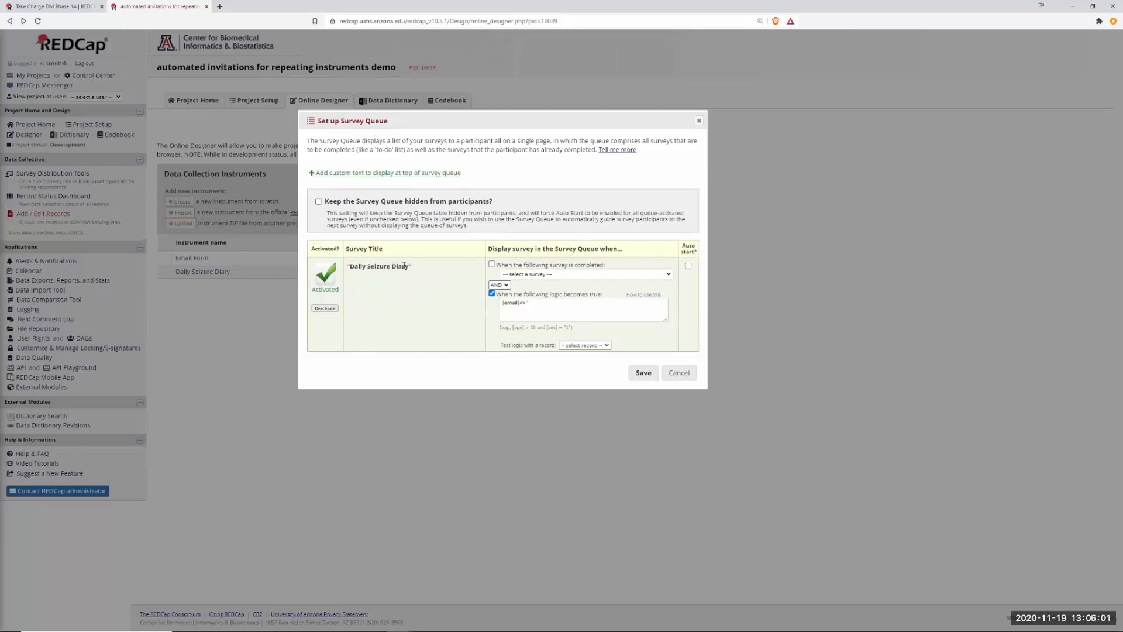
drag(538, 304, 498, 307)
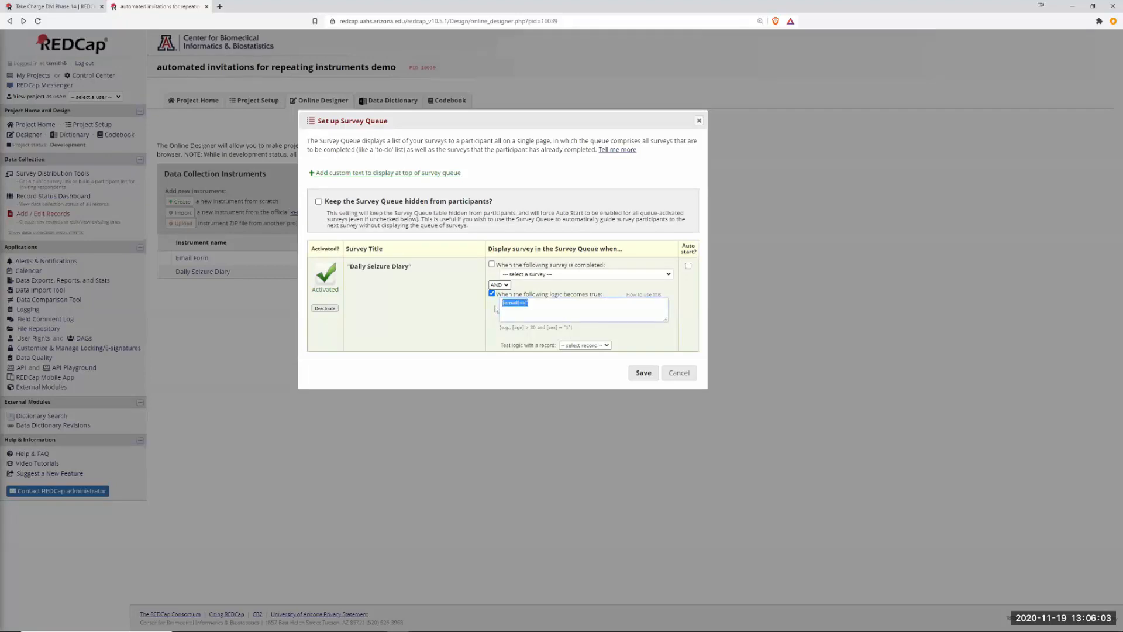
click(537, 304)
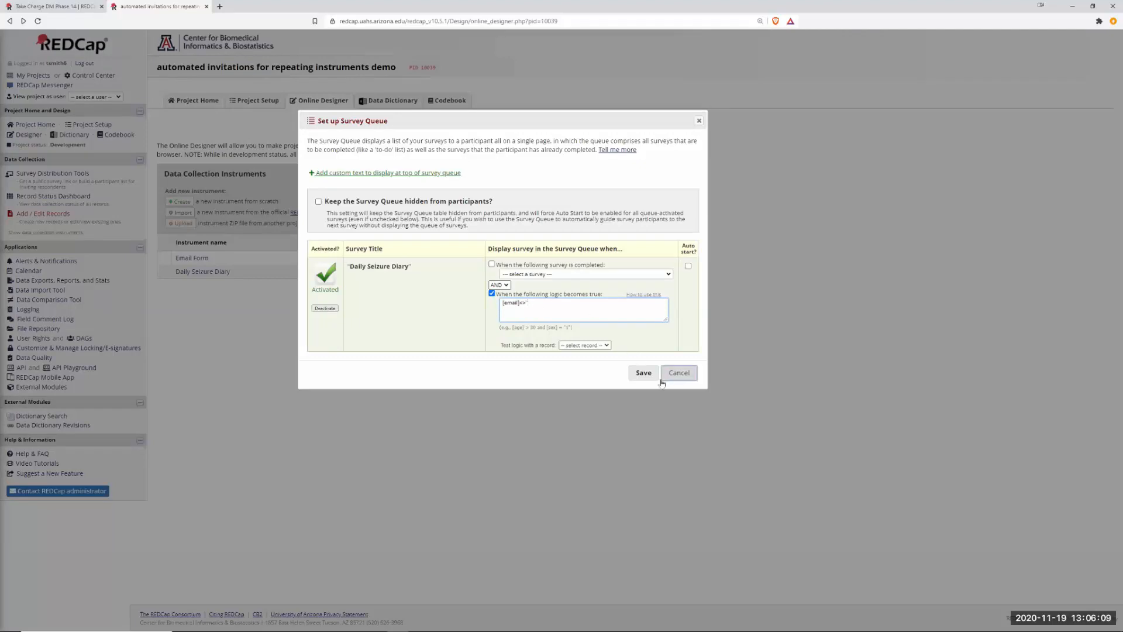
click(678, 373)
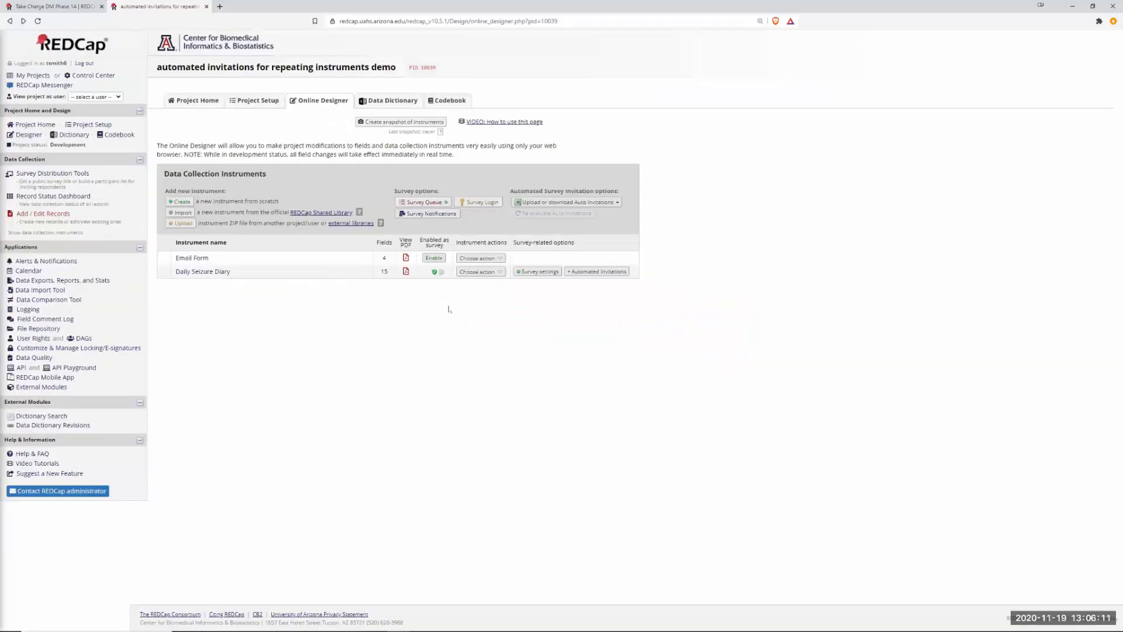
click(202, 271)
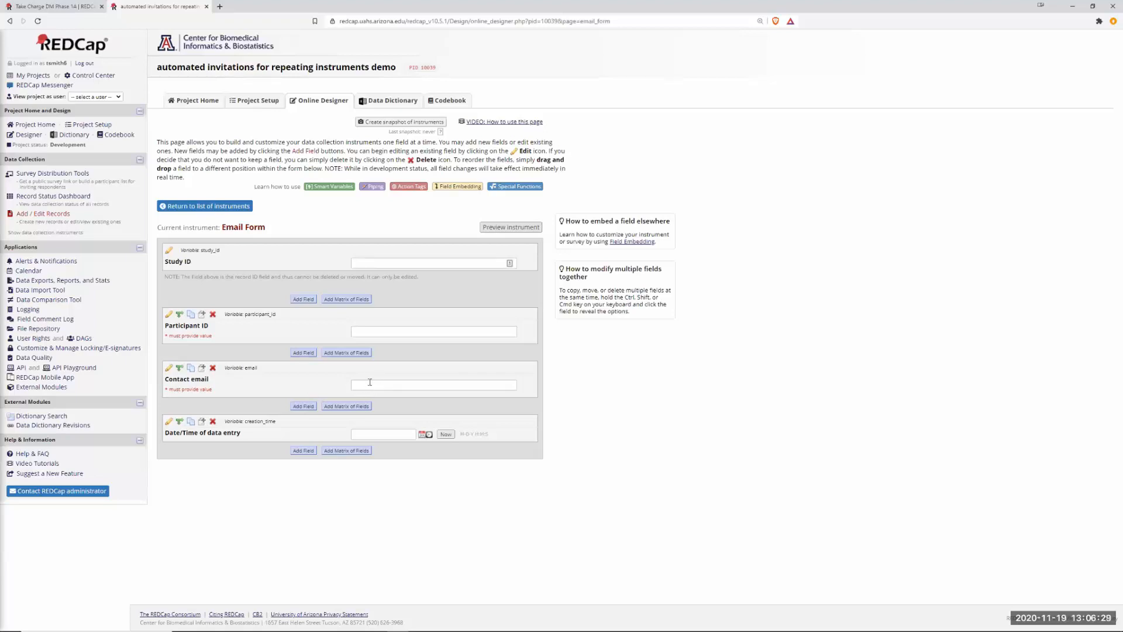
click(370, 384)
click(633, 382)
click(62, 262)
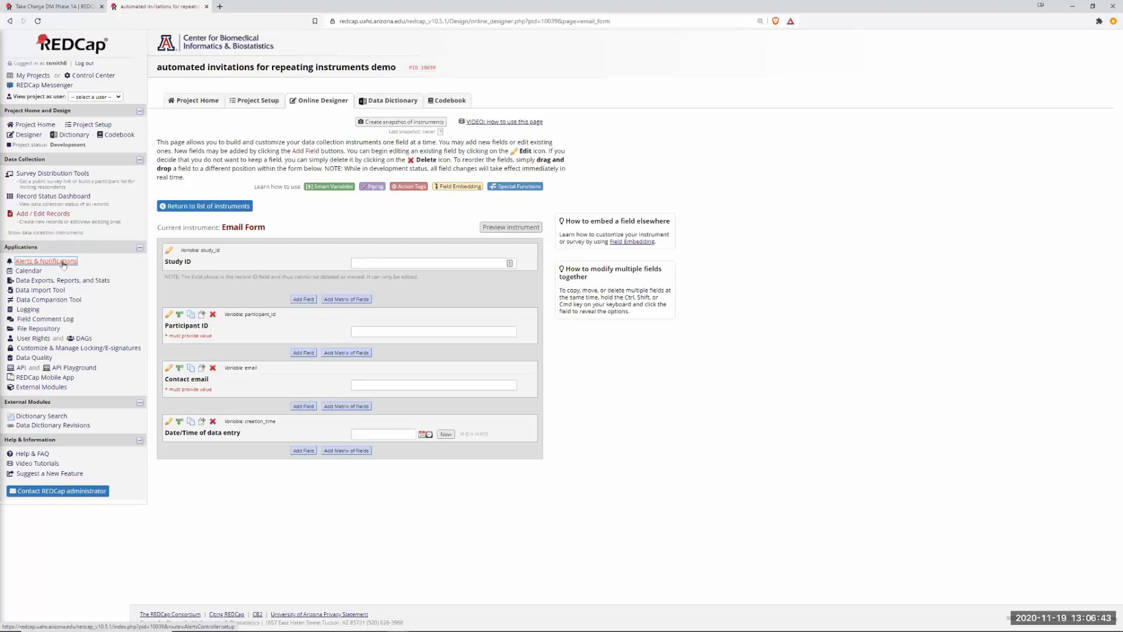
Go to Alerts & Notifications and edit Alert #2, Seizure Diary Survey Queue.
click(65, 264)
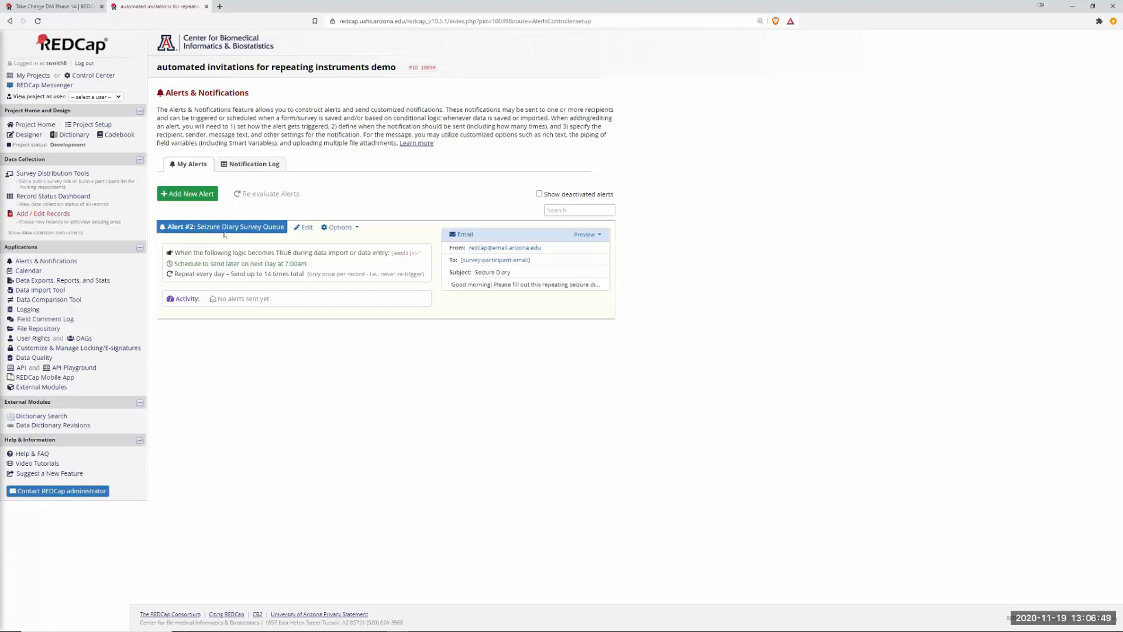
click(306, 229)
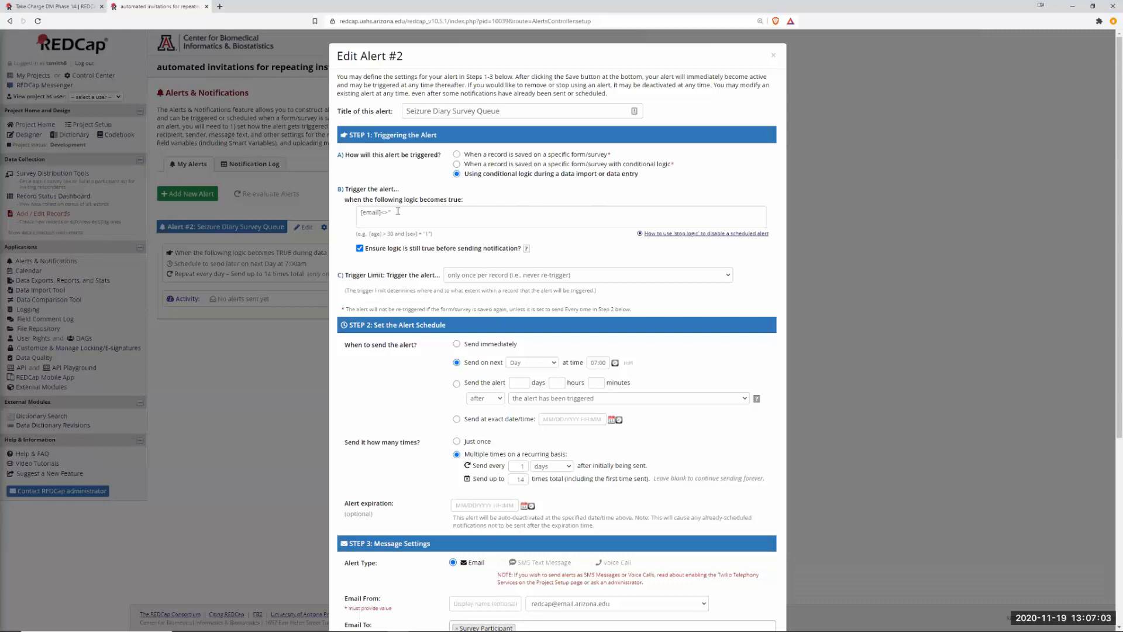
Review the alert's [email]<>"" trigger logic and set it to repeat every 1 day.
triple_click(410, 214)
click(418, 218)
scroll(818, 344, down, 2)
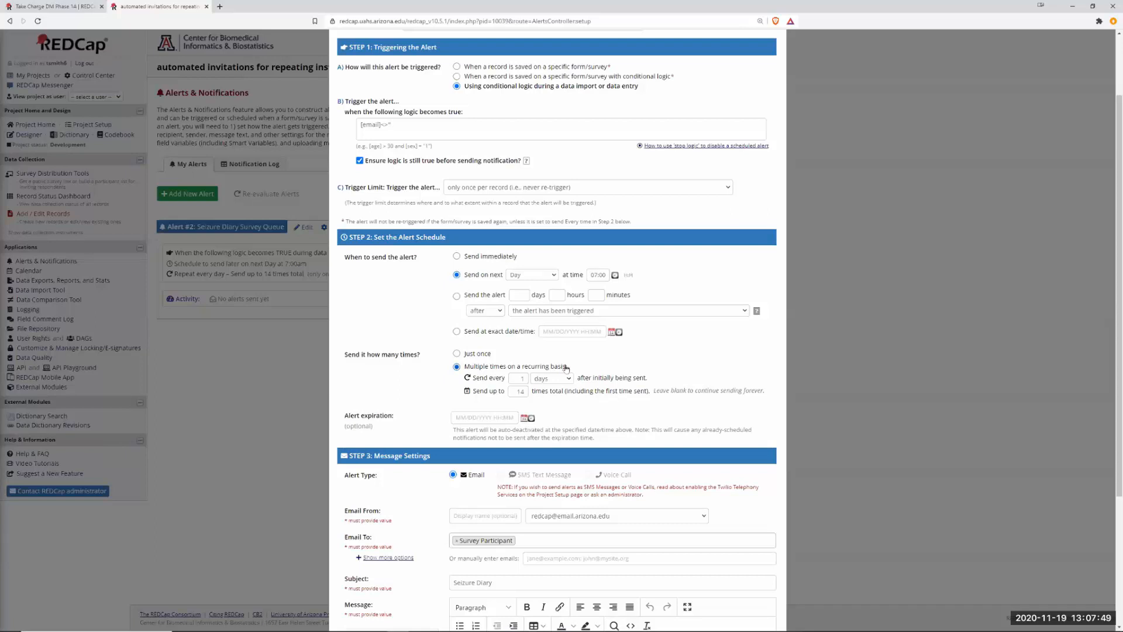
click(525, 380)
text(1)
scroll(886, 378, down, 3)
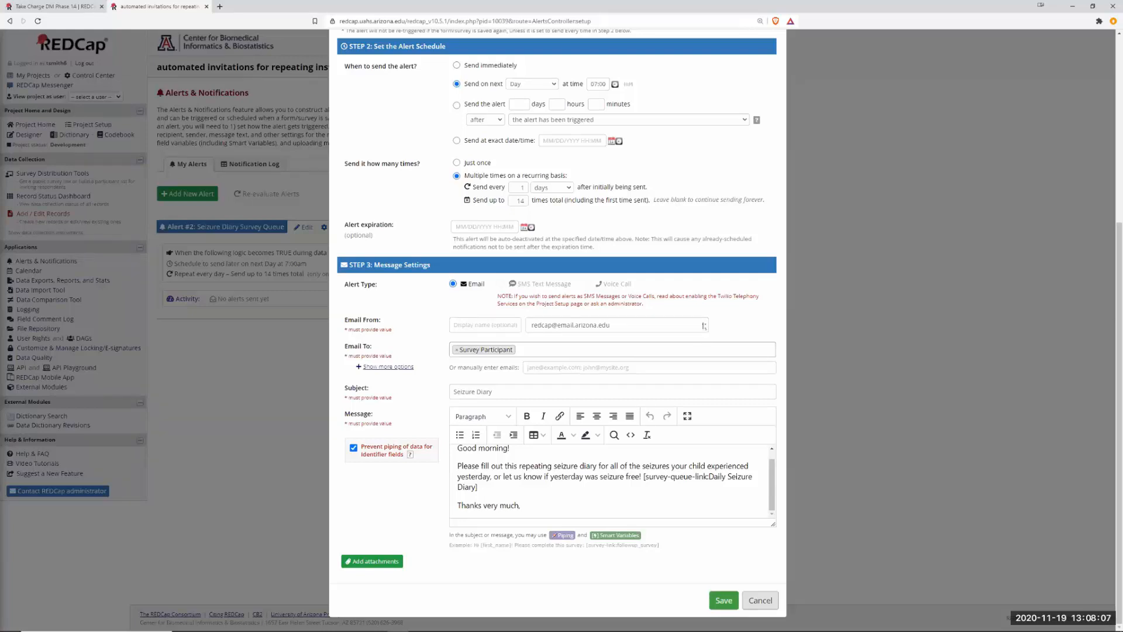
click(704, 326)
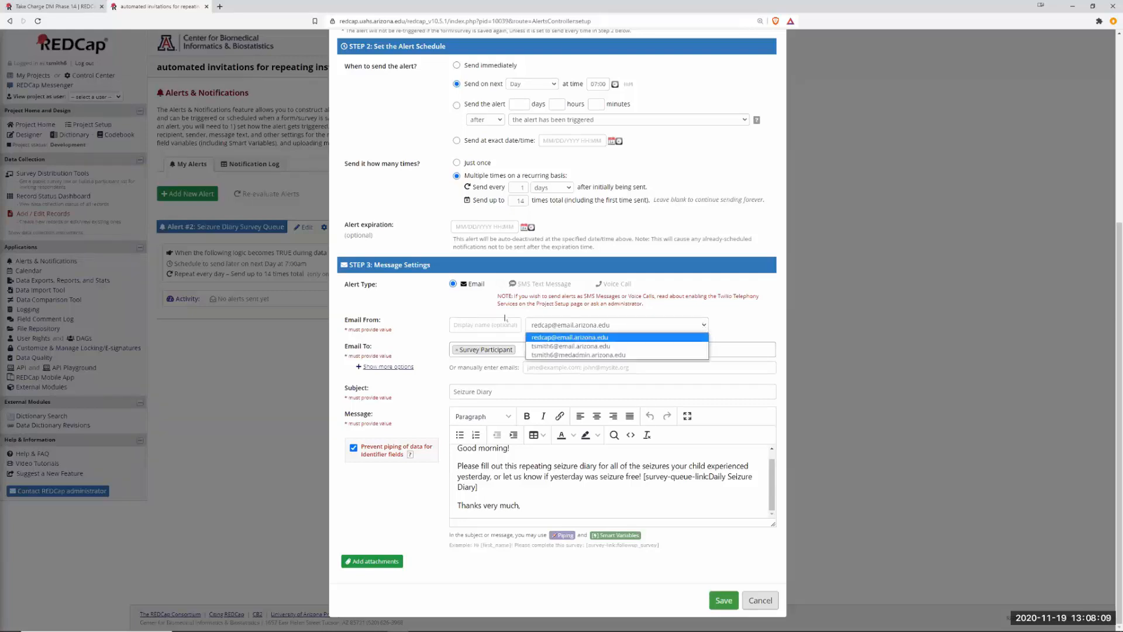
click(704, 326)
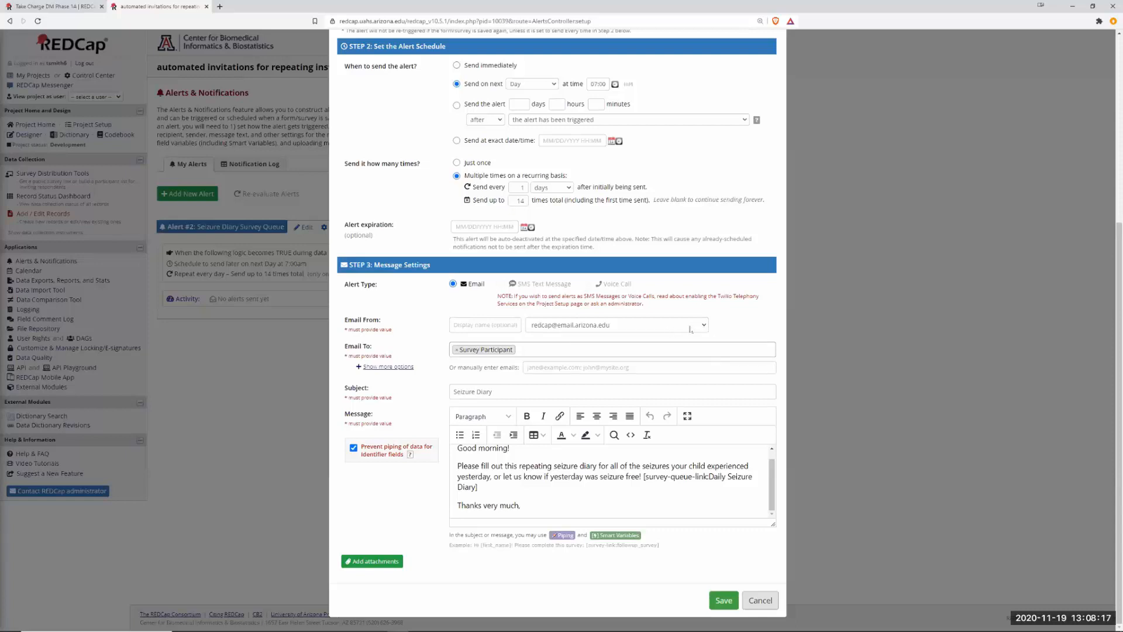
click(704, 327)
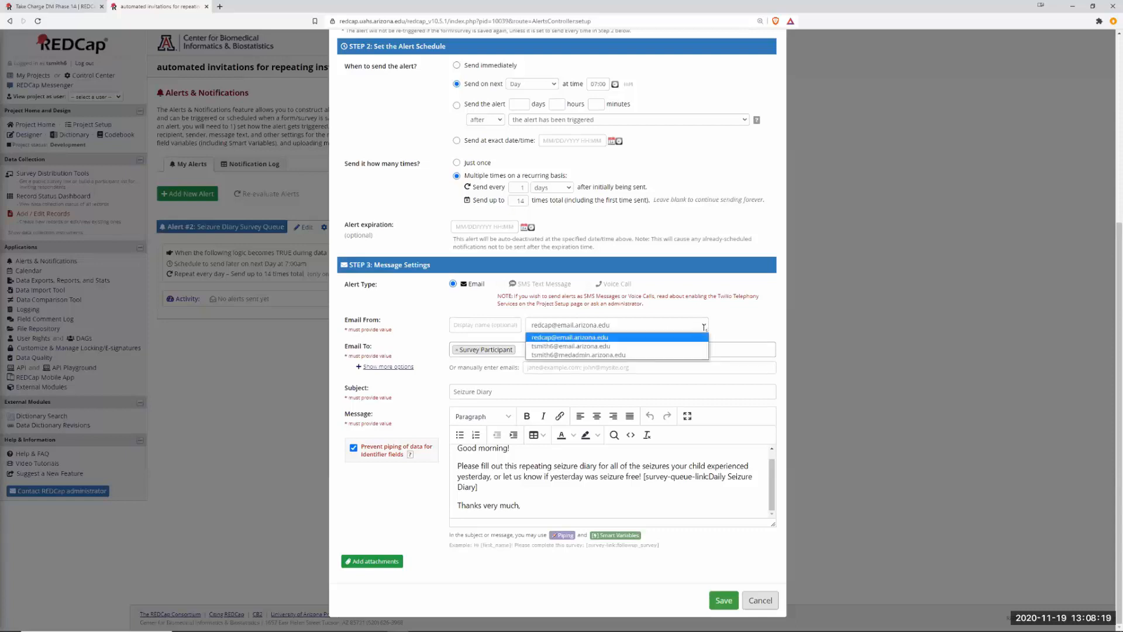
click(704, 327)
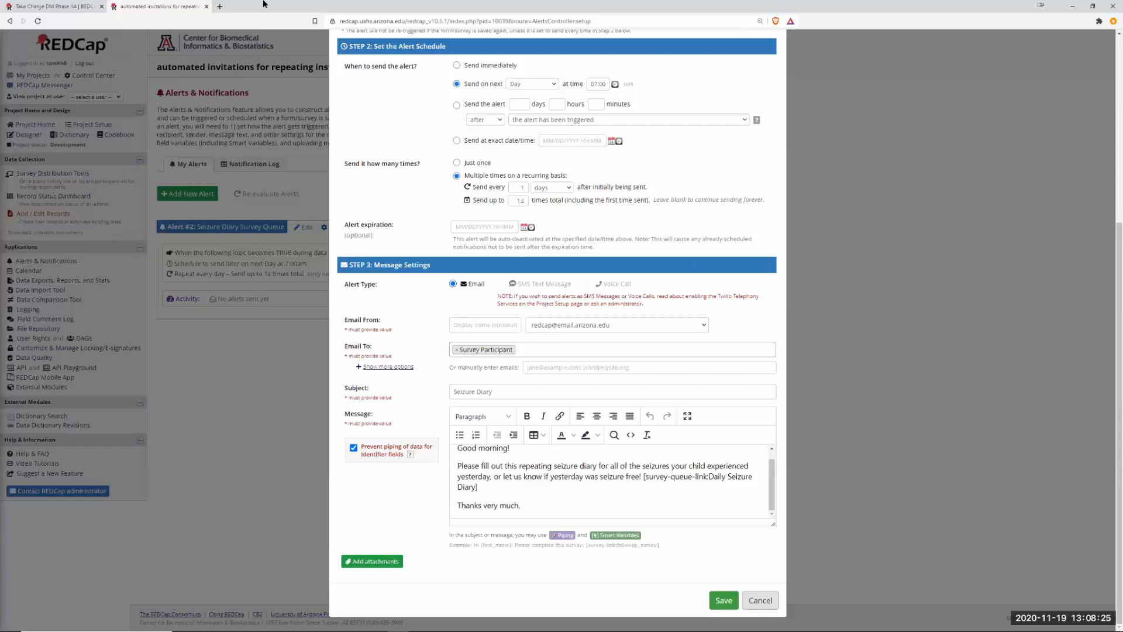
click(220, 7)
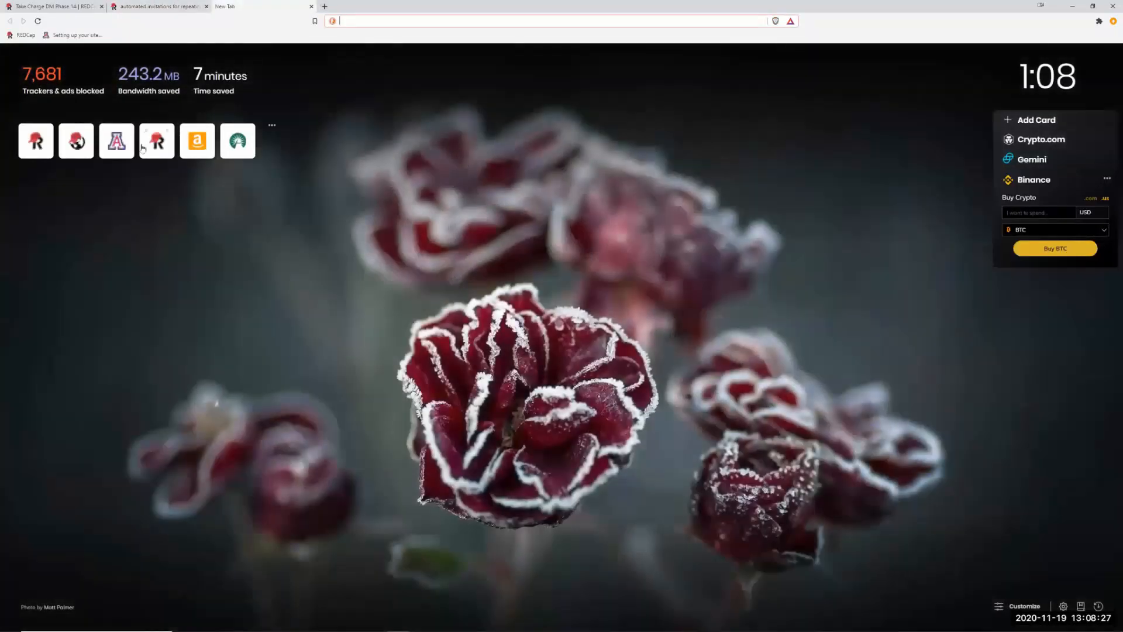
Open REDCap in the new tab and view My Profile's secondary and tertiary email addresses.
click(166, 146)
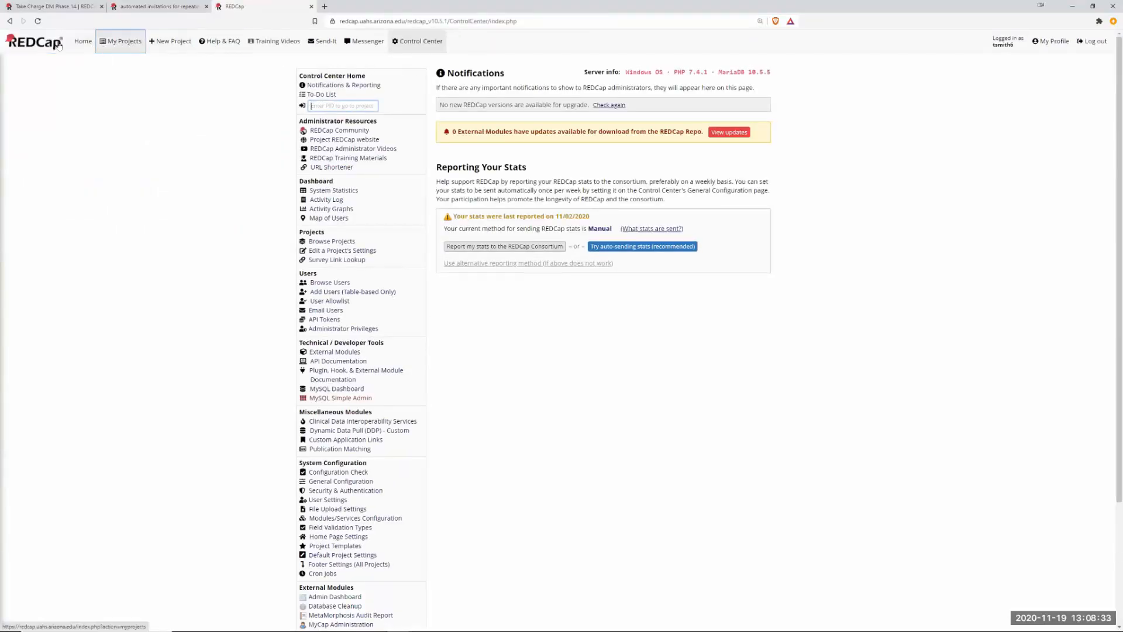
click(83, 46)
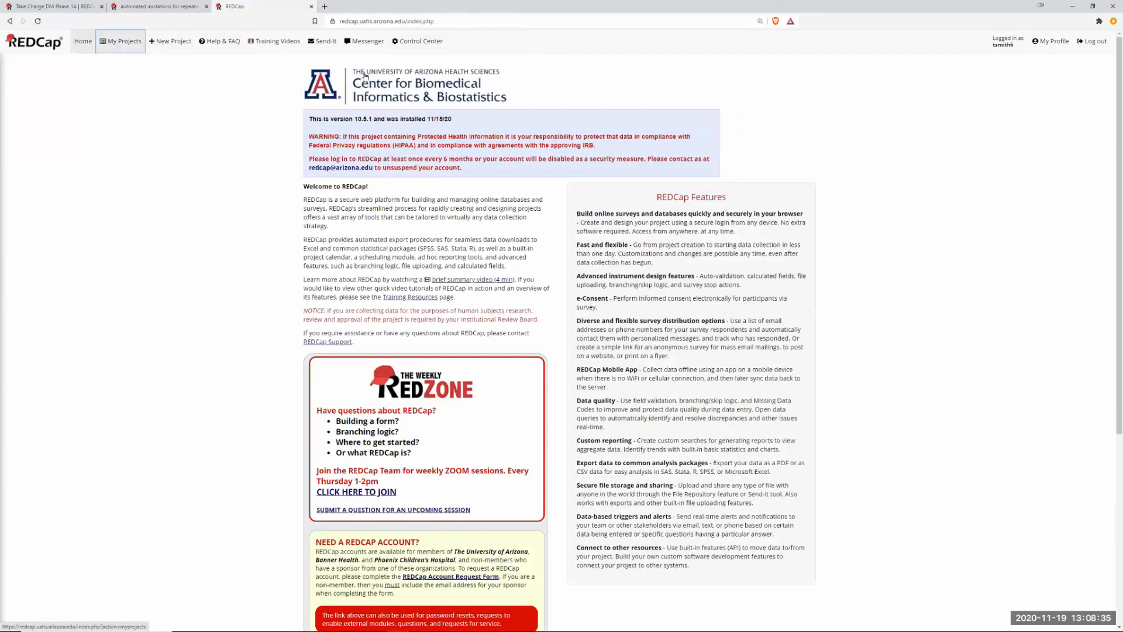
click(1056, 43)
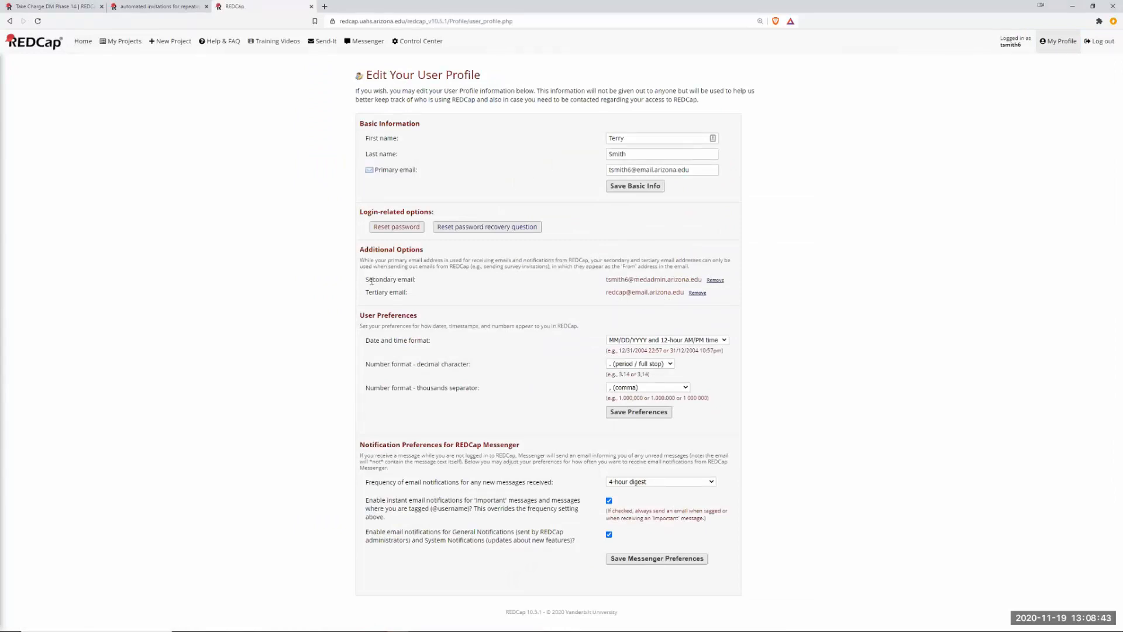
drag(366, 280, 410, 293)
click(312, 7)
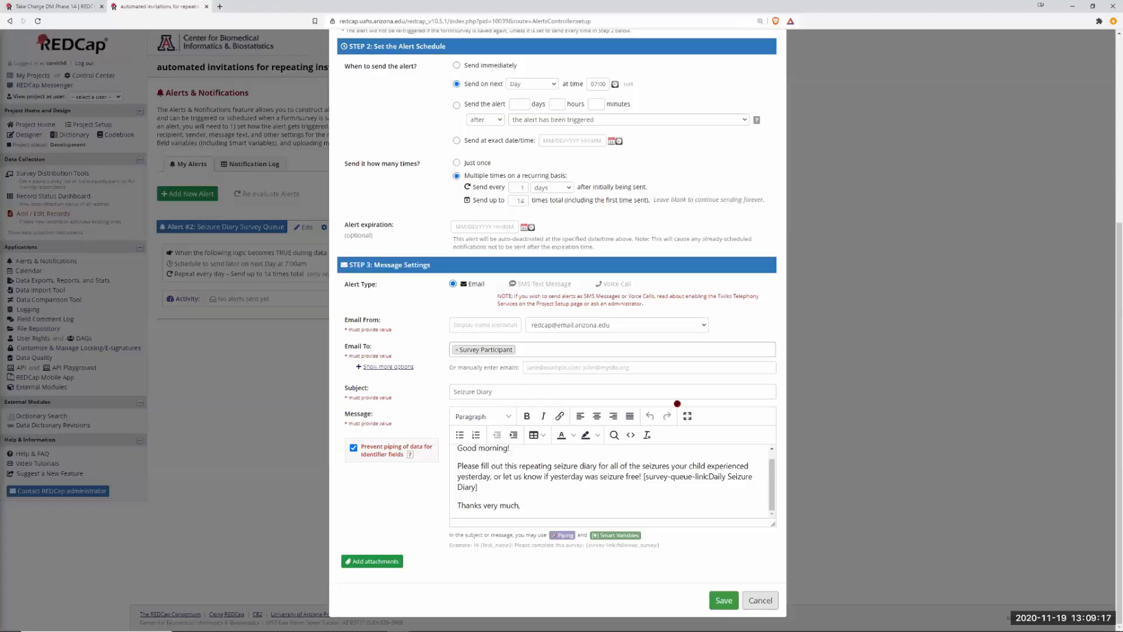
click(705, 325)
click(705, 326)
Add the [email] "Contact email" field as a recipient, review the message, then cancel the editor.
click(524, 350)
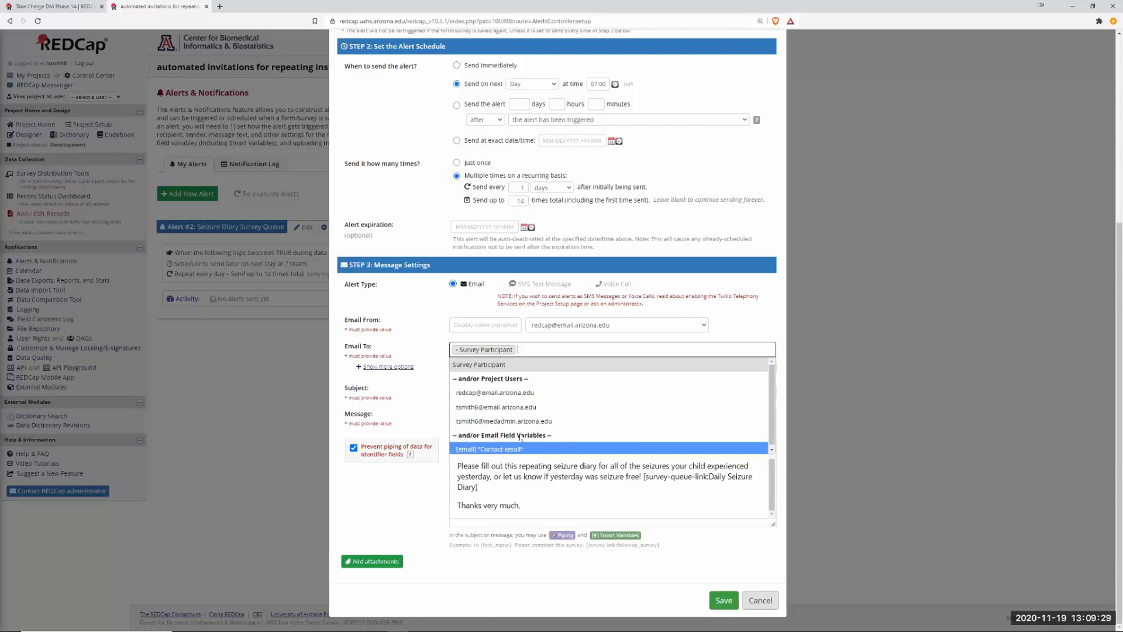
click(518, 449)
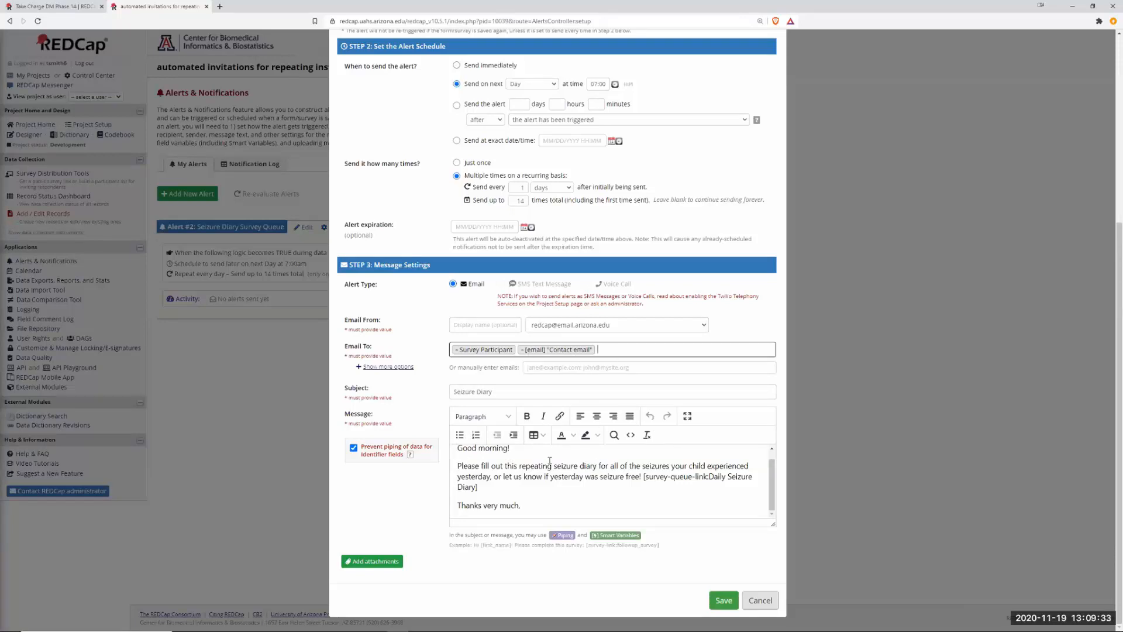
click(774, 491)
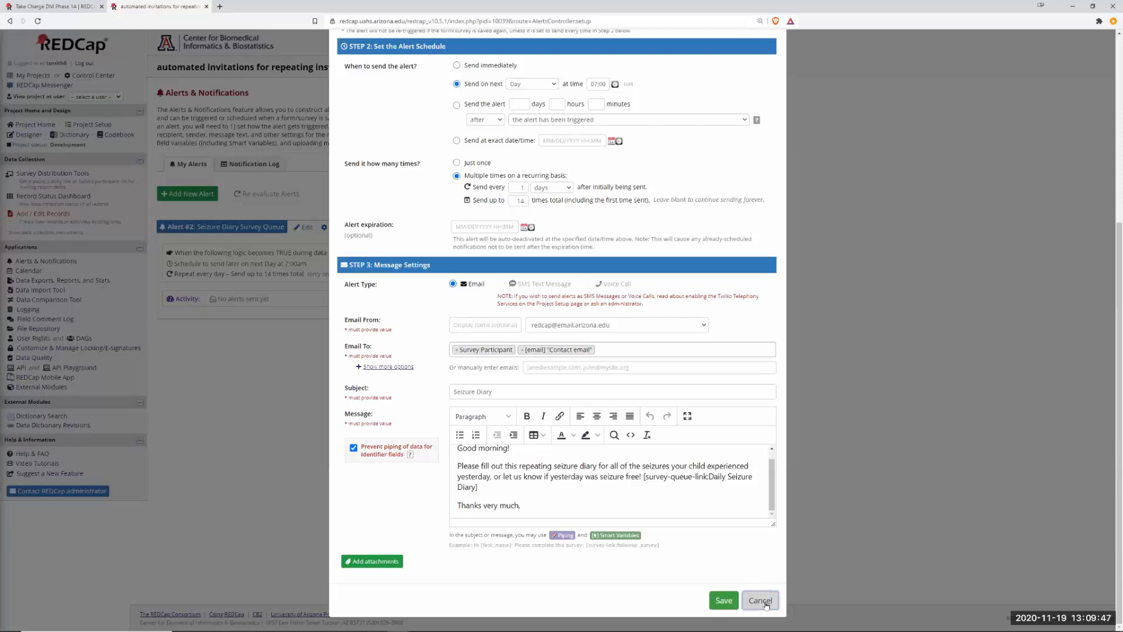
click(762, 601)
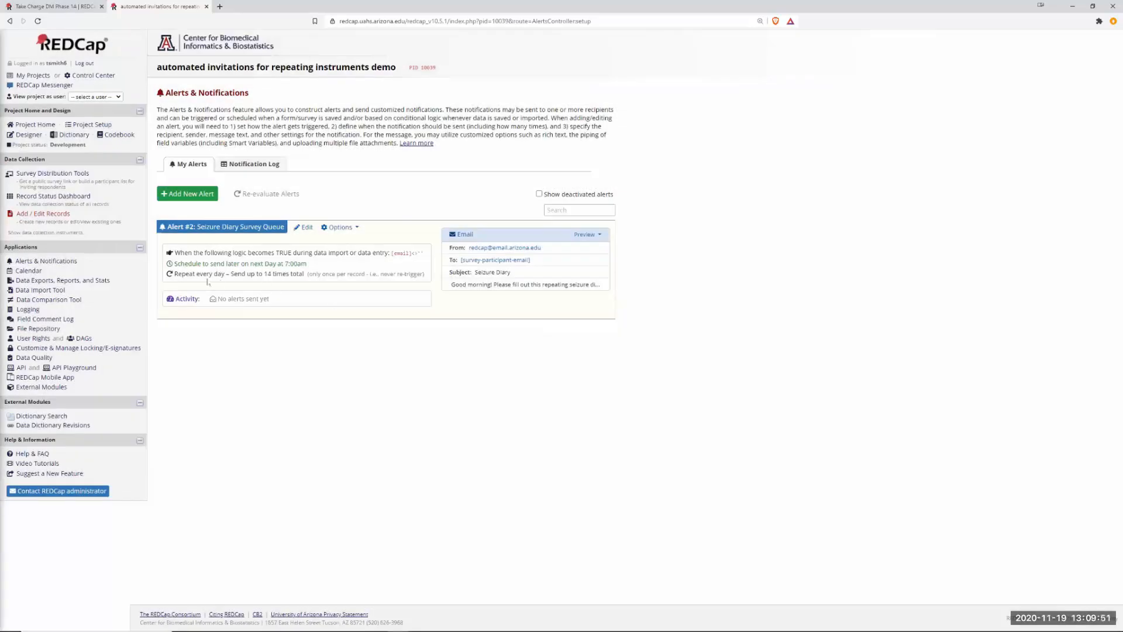
From the Designer, open Survey settings for the active Daily Seizure Diary survey.
click(28, 135)
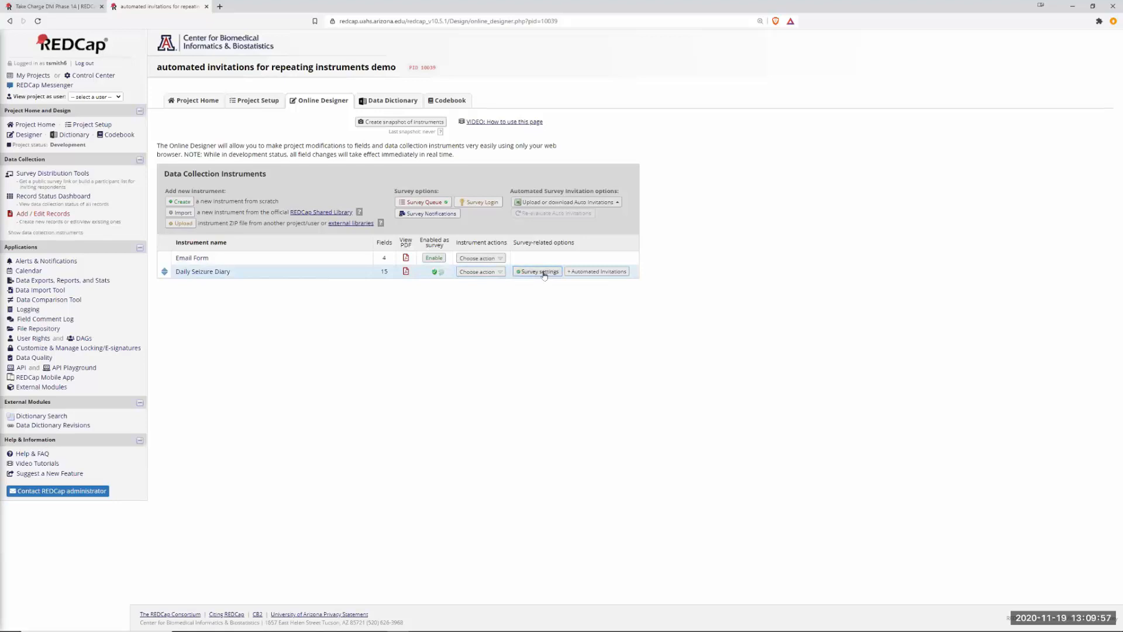
click(541, 272)
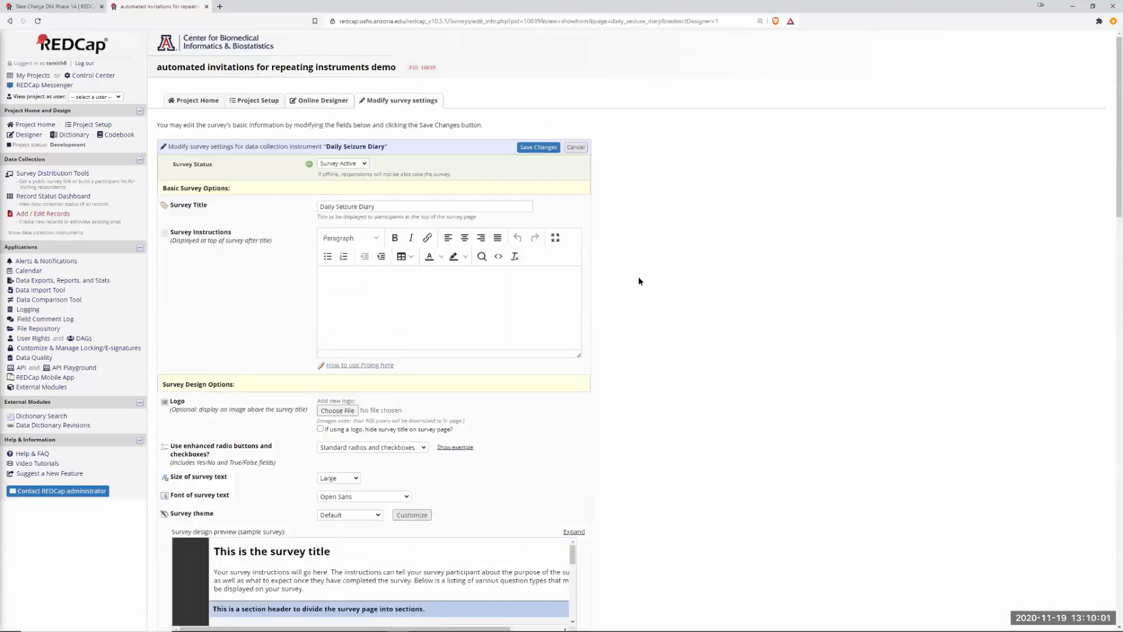
Look over the diary's survey settings, including the 'Report another seizure' repeat option, then go back.
scroll(637, 340, down, 5)
scroll(637, 348, down, 4)
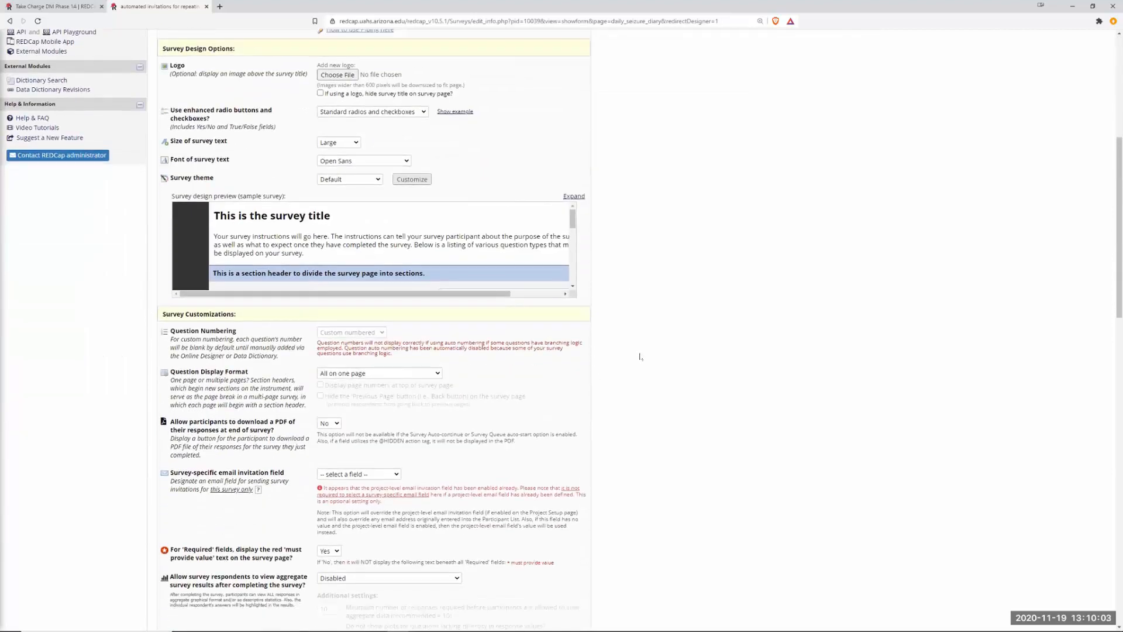
scroll(701, 371, down, 9)
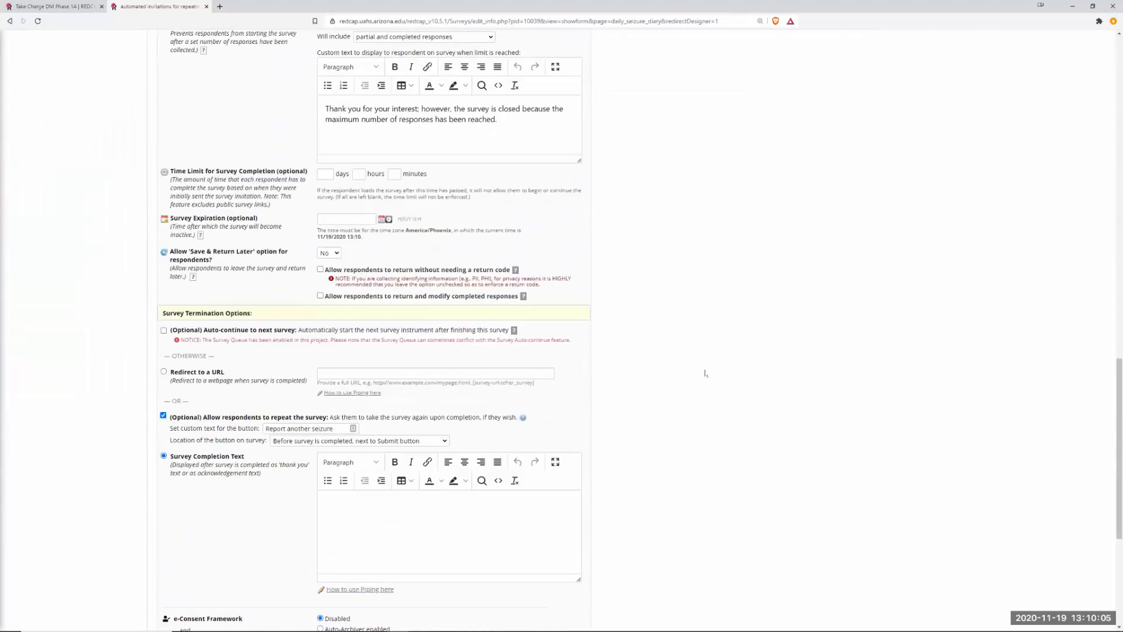
scroll(706, 372, down, 1)
scroll(706, 372, down, 5)
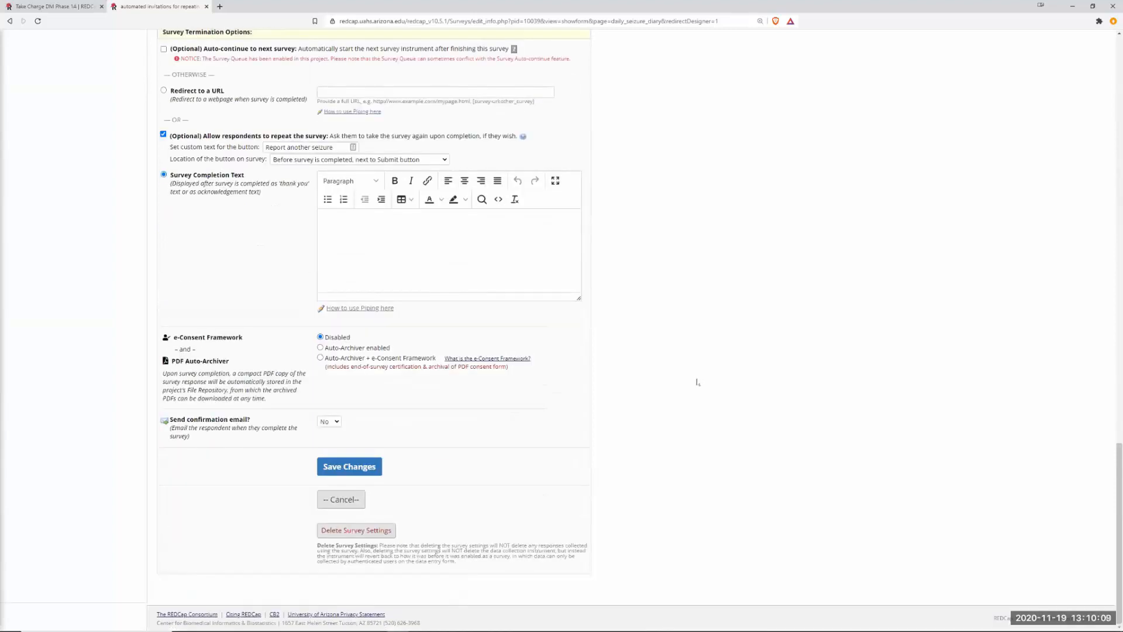
scroll(698, 382, up, 20)
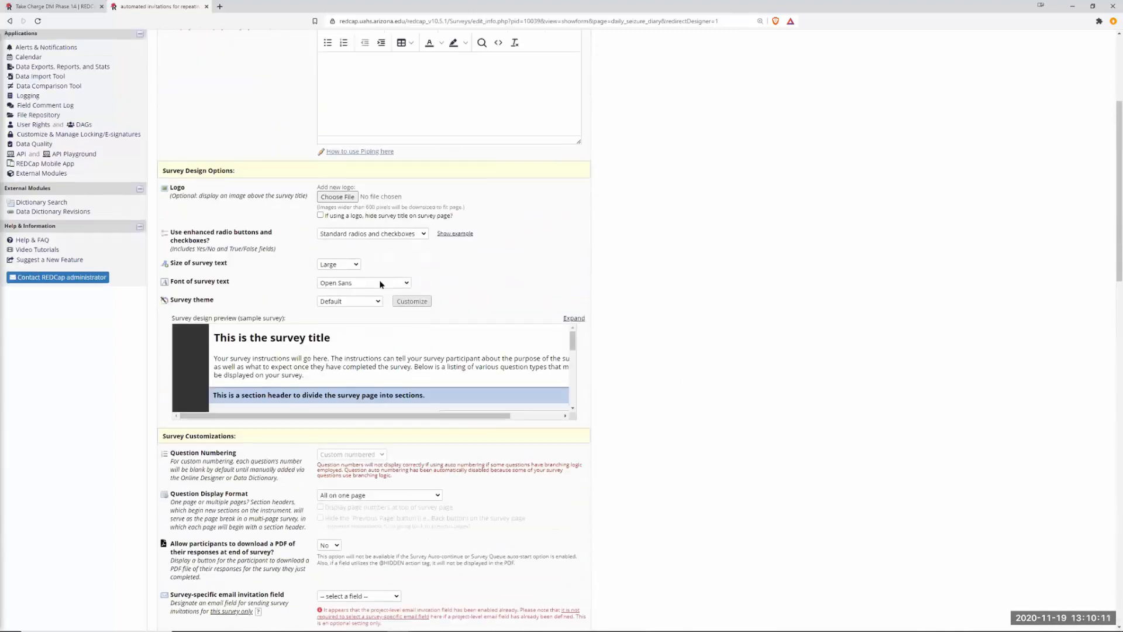
scroll(325, 297, up, 4)
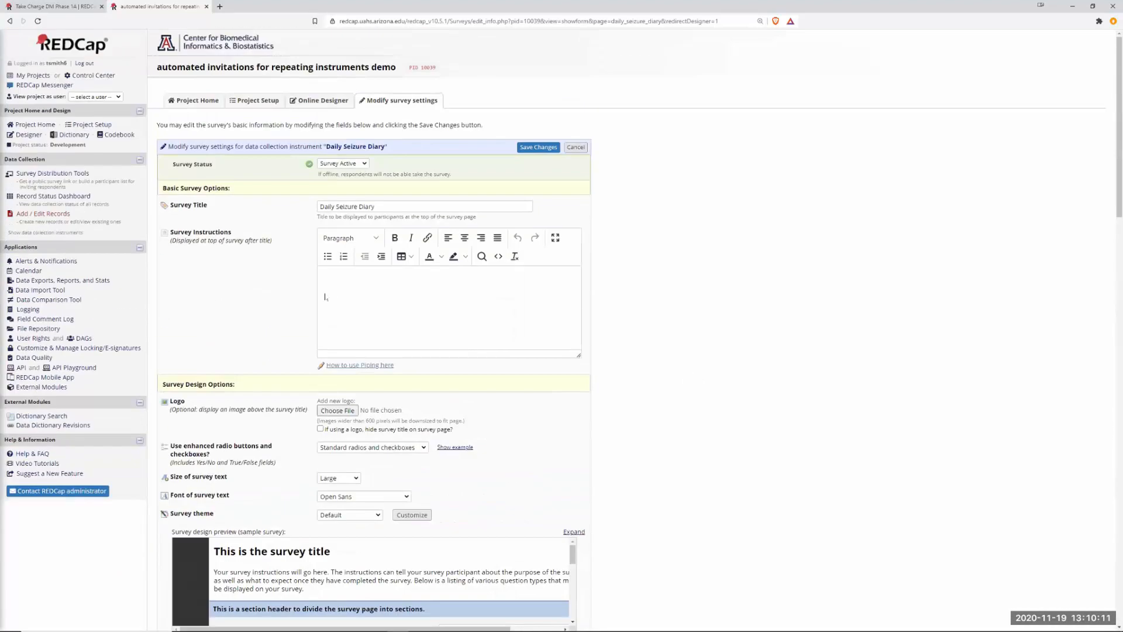
click(9, 21)
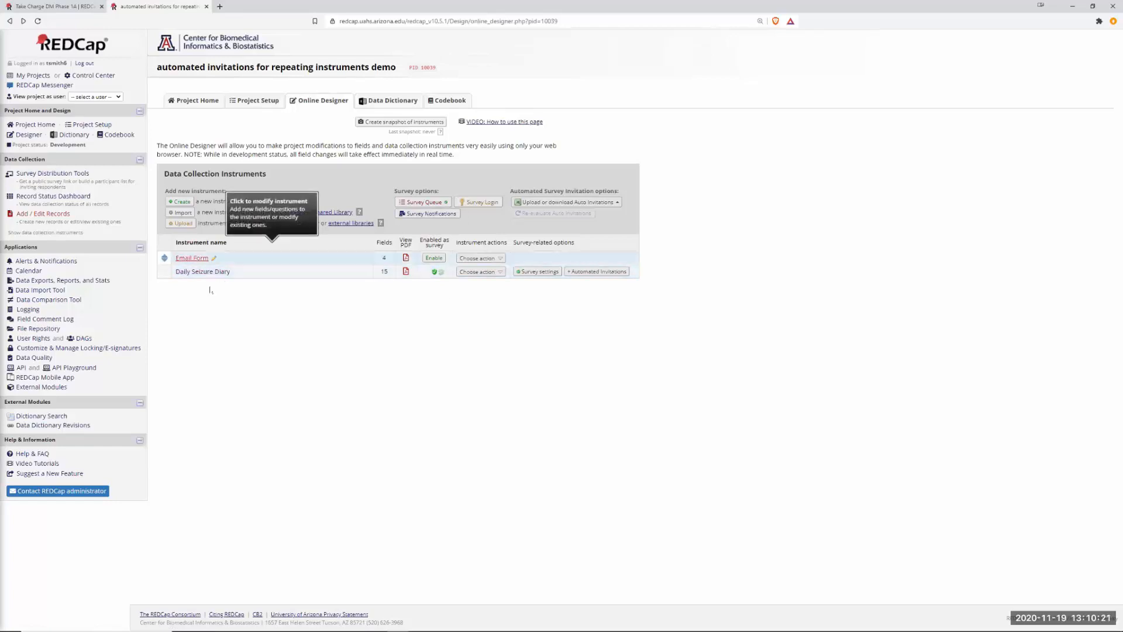
Review the Daily Seizure Diary instructions field text and close its editor without changes.
click(193, 272)
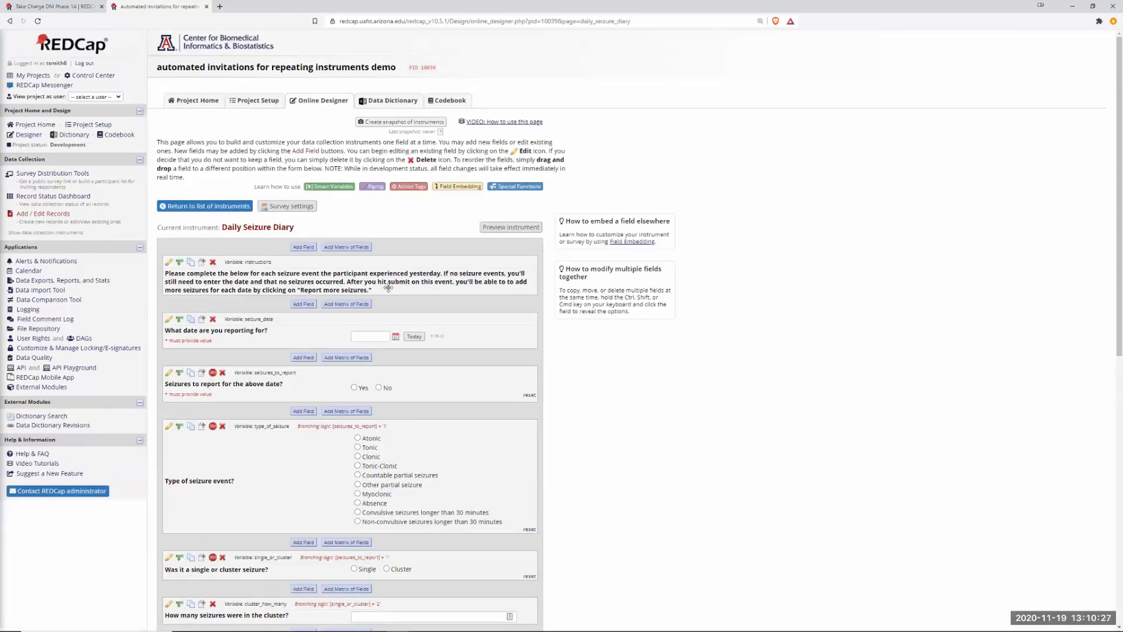
click(169, 262)
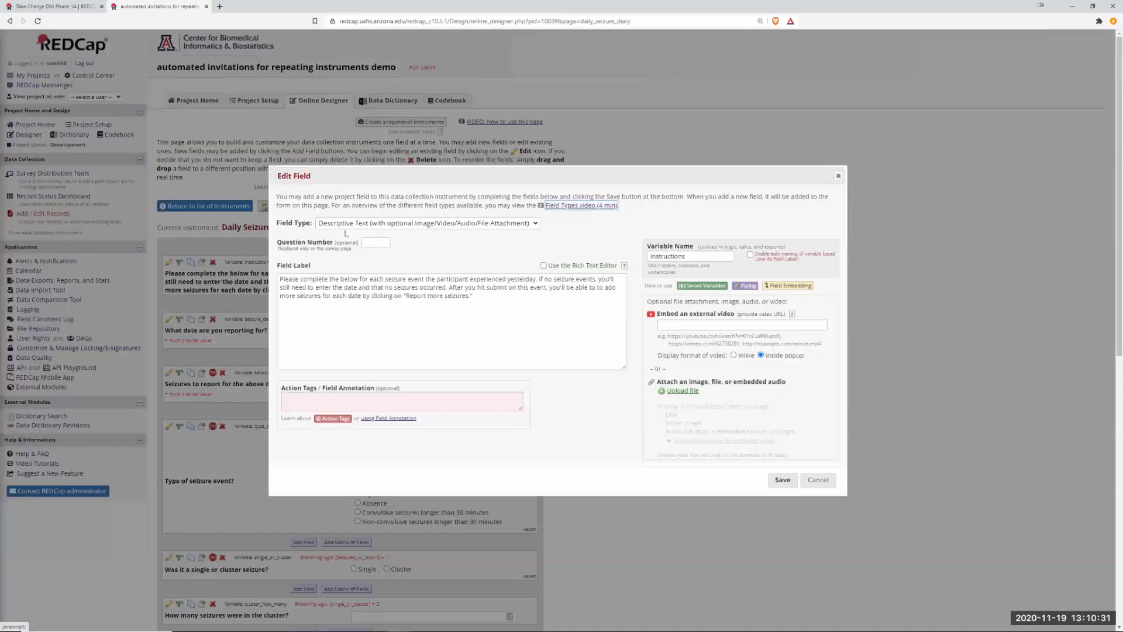
drag(354, 280, 489, 303)
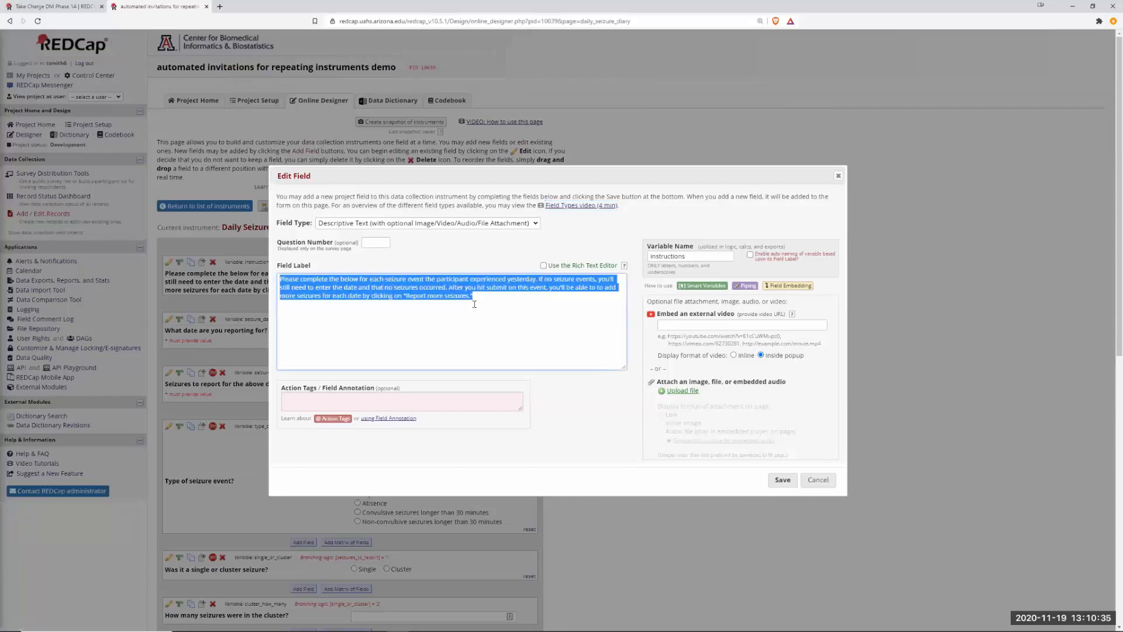
drag(280, 279, 481, 300)
click(823, 482)
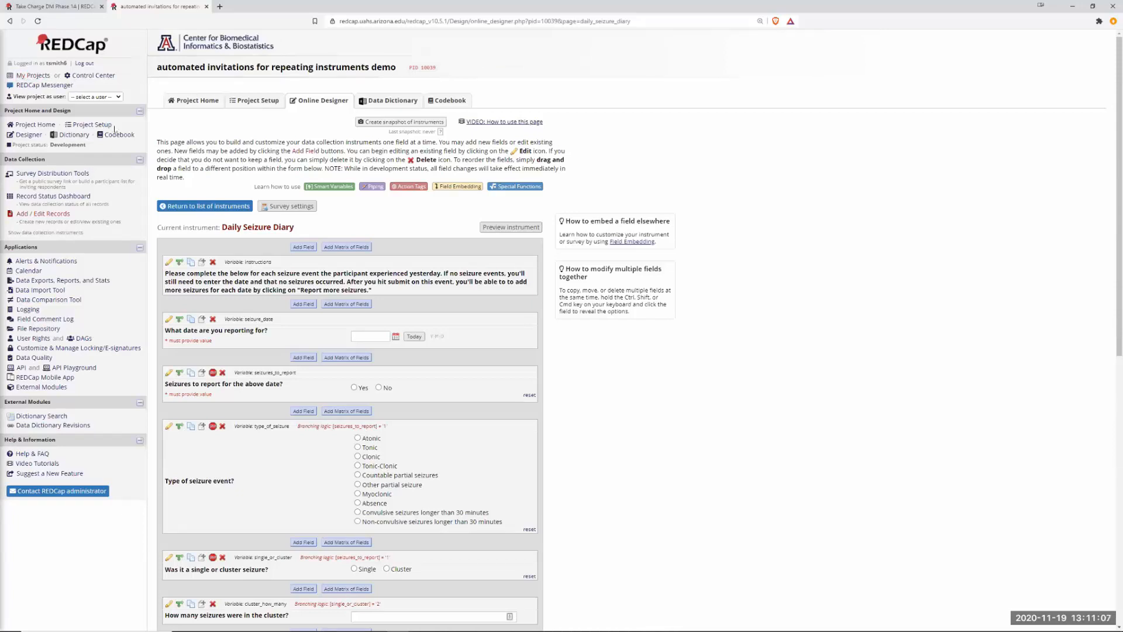
click(42, 10)
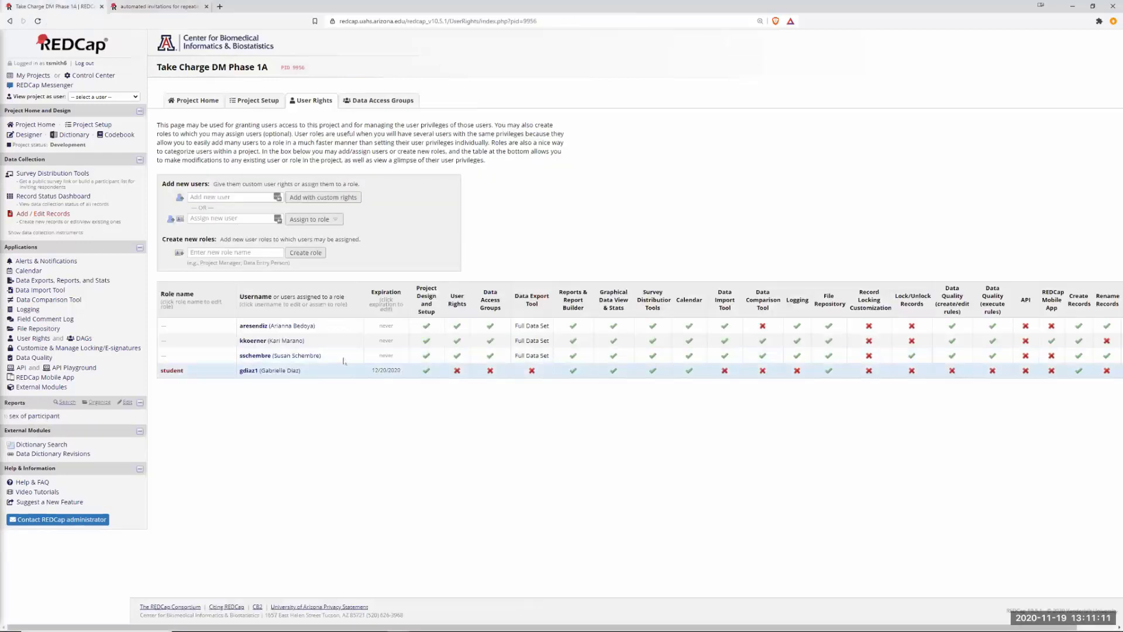
Open the Take Charge DM Phase 1A Online Designer and its Survey Queue setup.
click(29, 134)
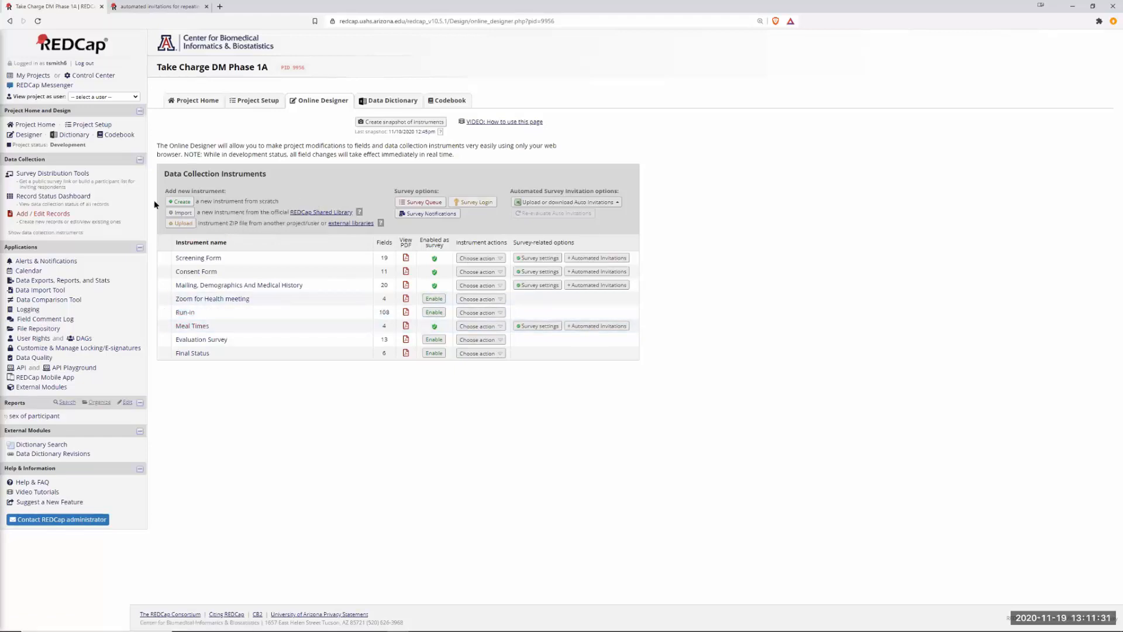
click(422, 202)
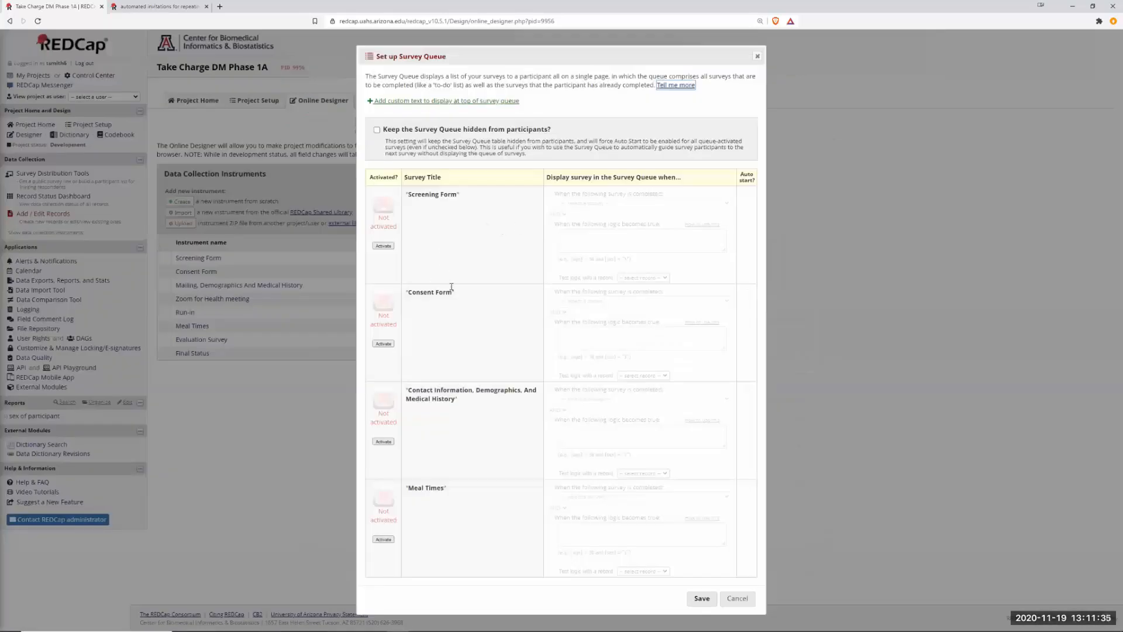
Activate Meal Times in the survey queue with the logic [email]<>"" and save.
click(384, 540)
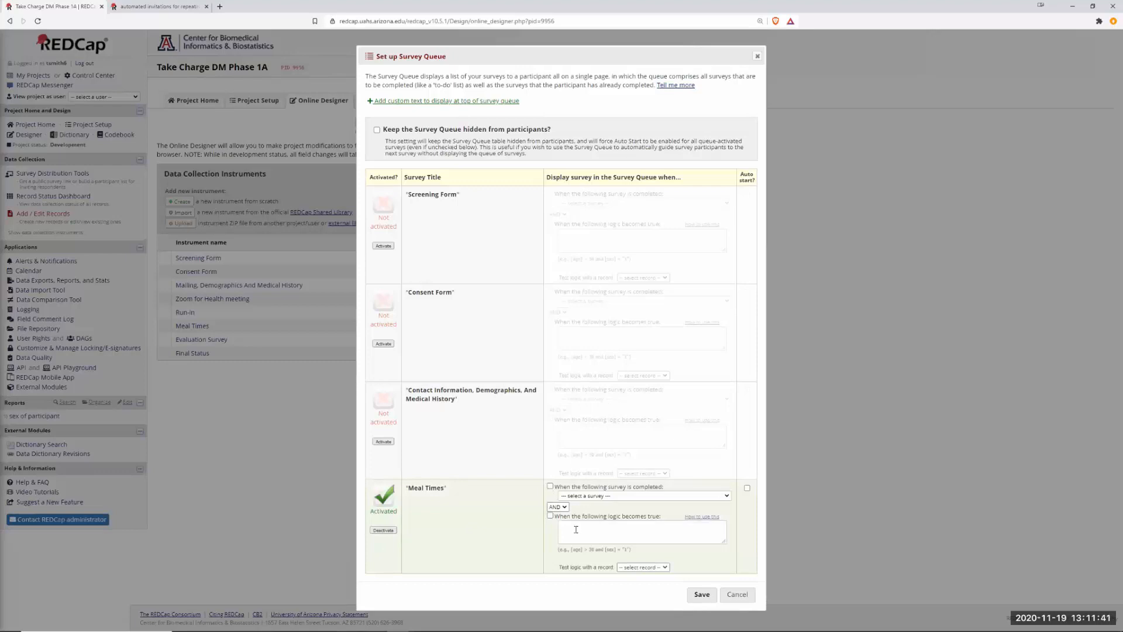
click(550, 516)
click(587, 528)
text(email)
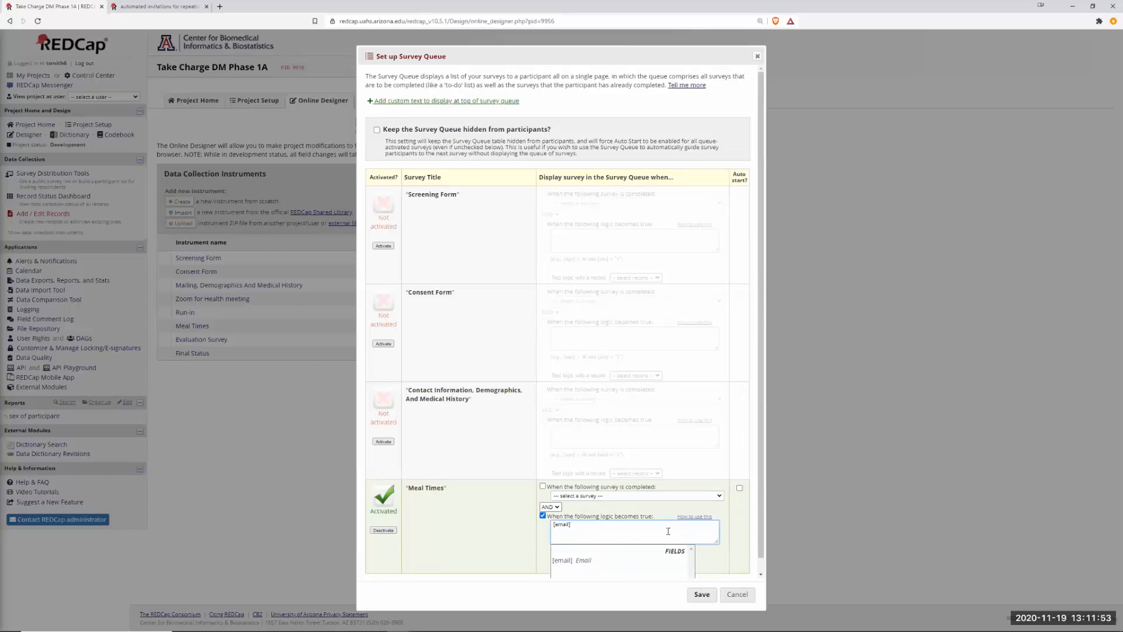
text(<>)
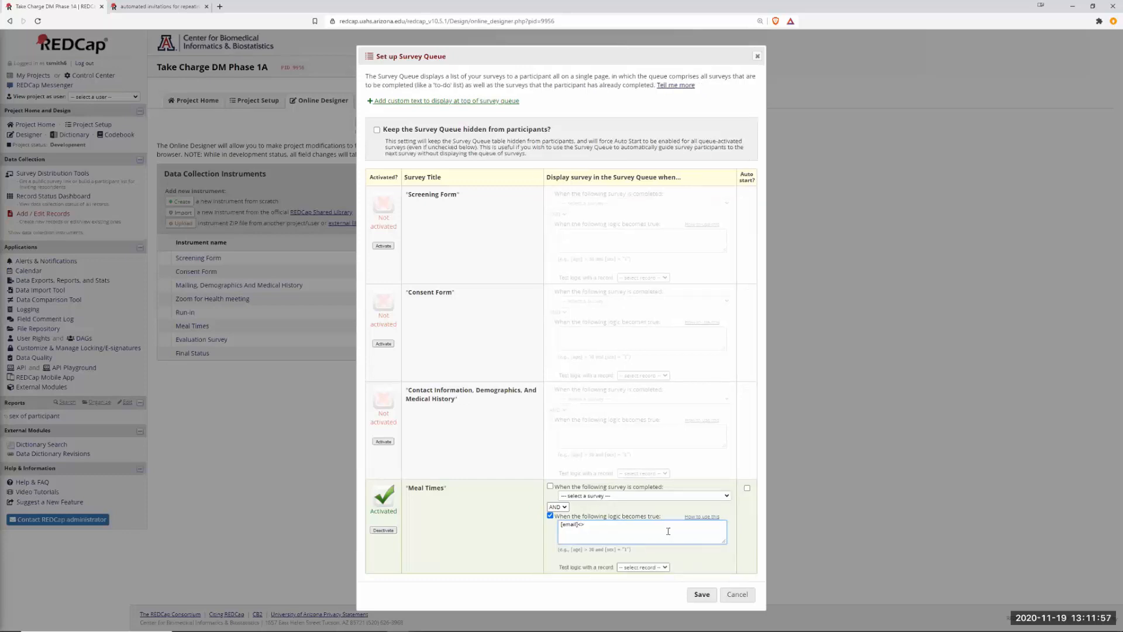
text("")
click(703, 596)
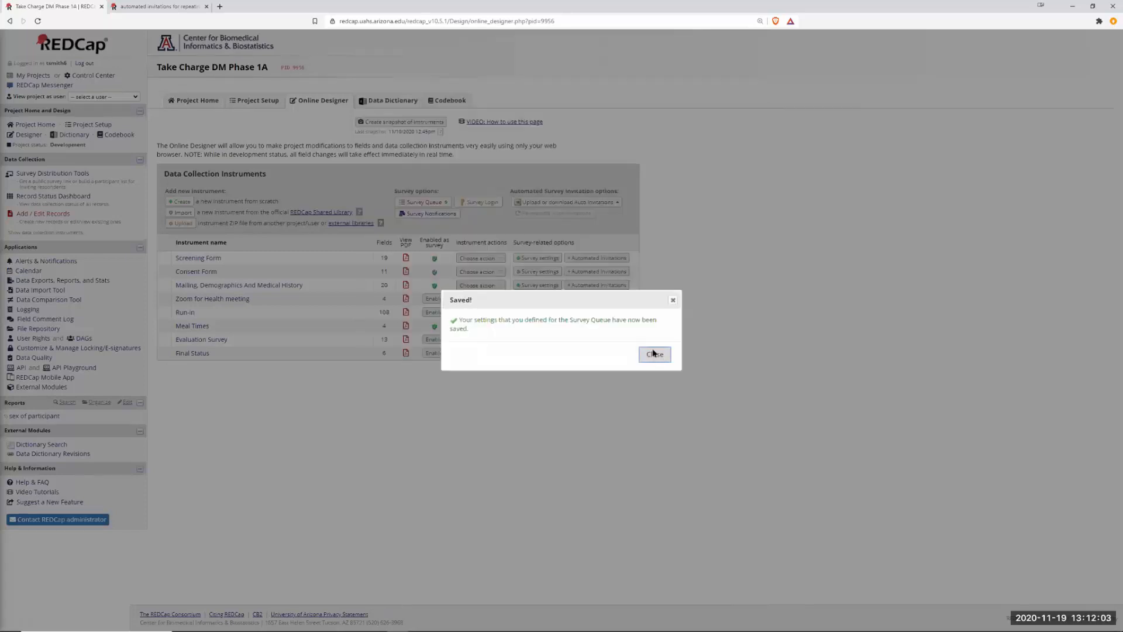
click(654, 354)
In the automated invitations project, review the Daily Seizure Diary survey queue and close it unchanged.
click(149, 10)
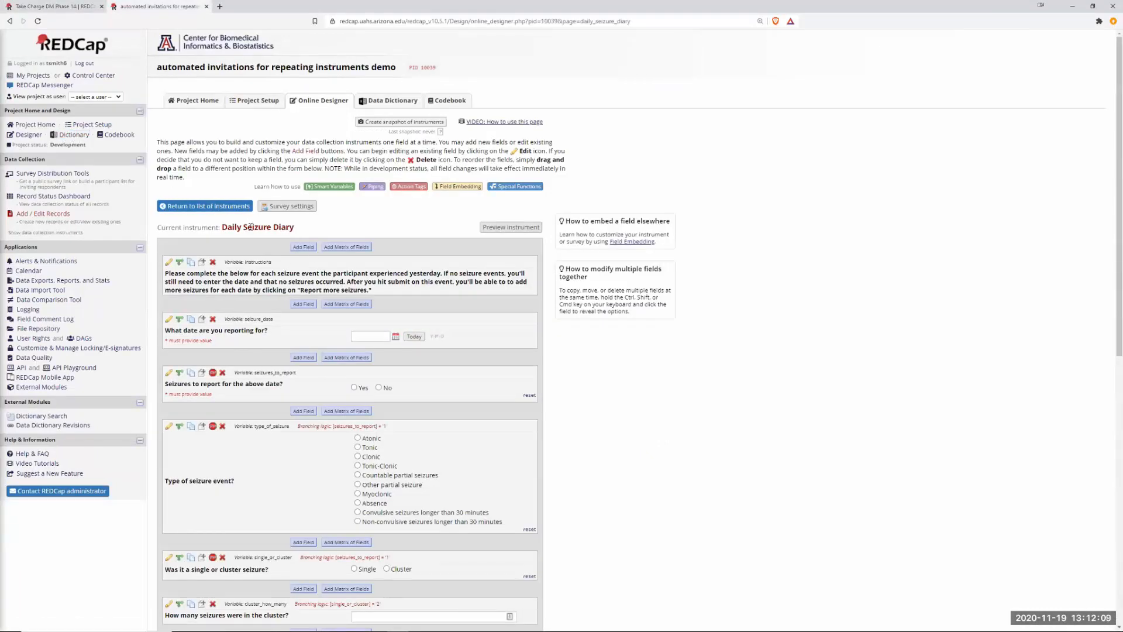
click(28, 135)
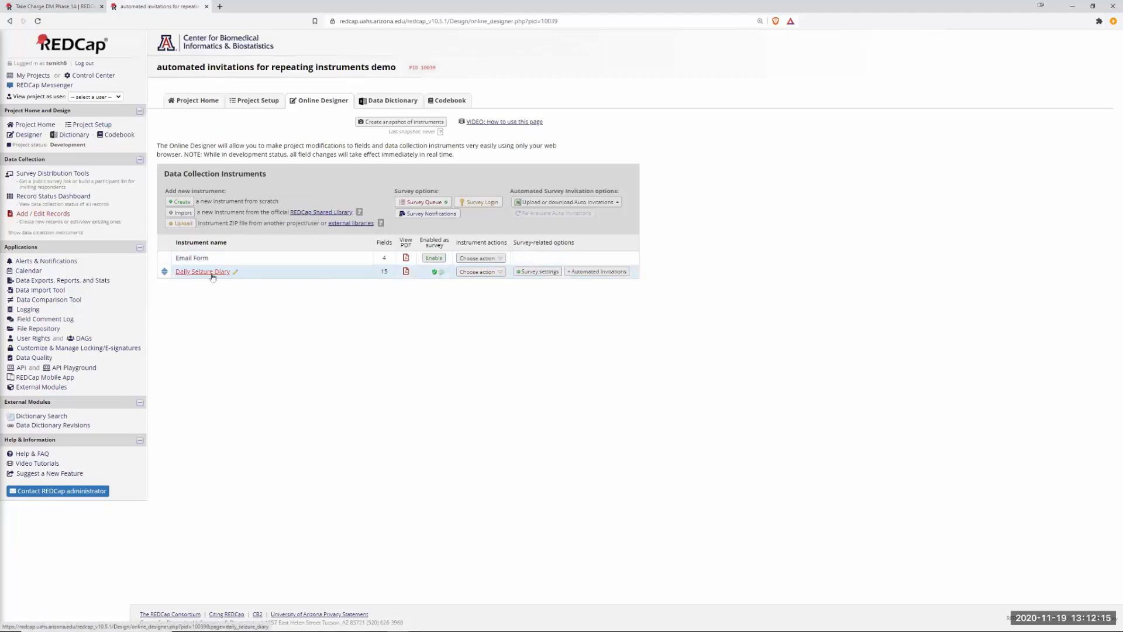
click(410, 203)
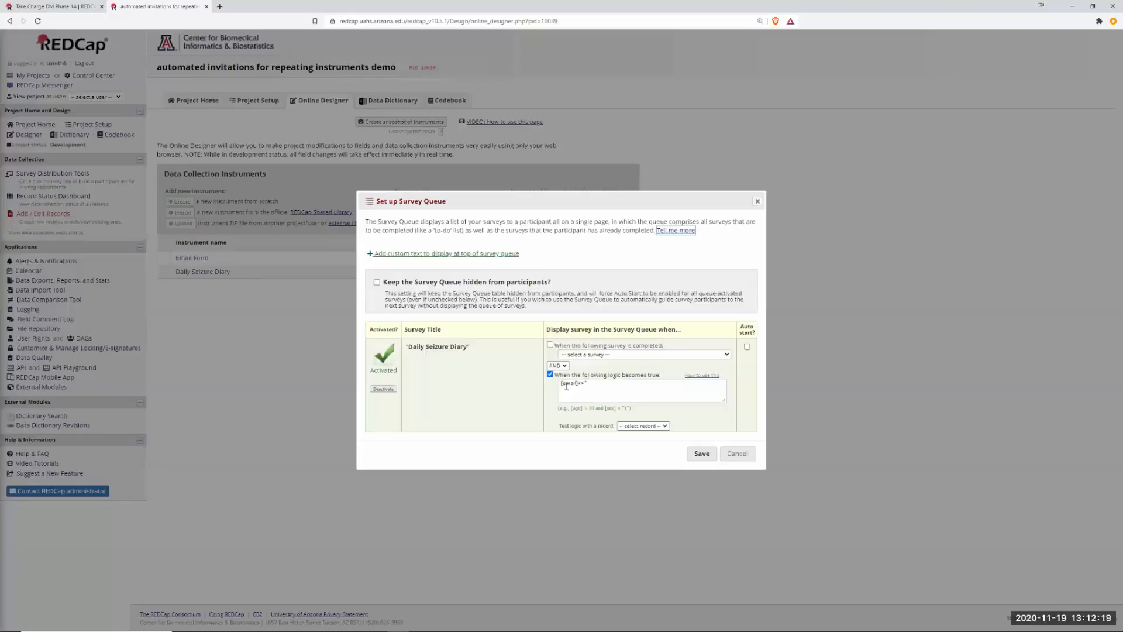
click(738, 458)
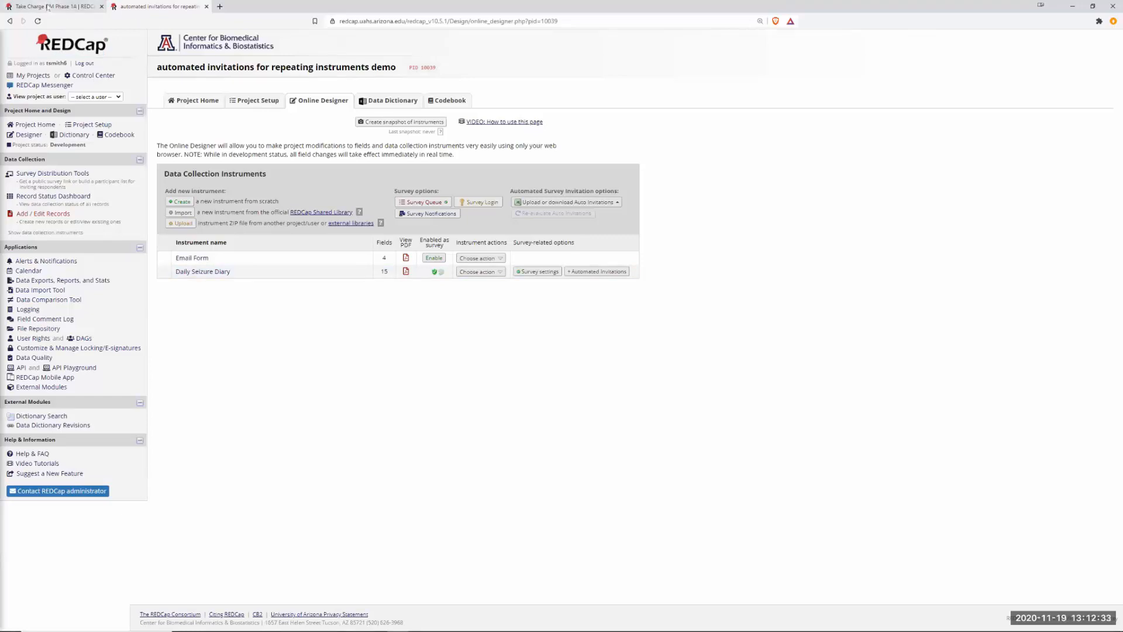
click(48, 8)
Check Take Charge DM Phase 1A's repeatable instruments settings in Project Setup, leaving them unchanged.
click(85, 125)
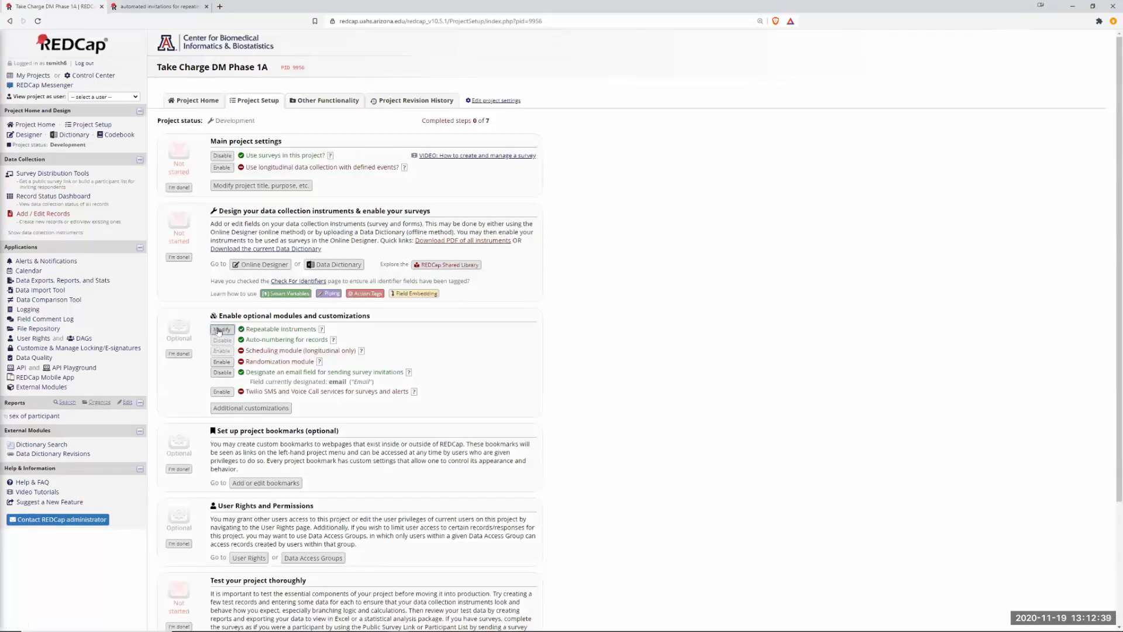
click(229, 331)
click(444, 415)
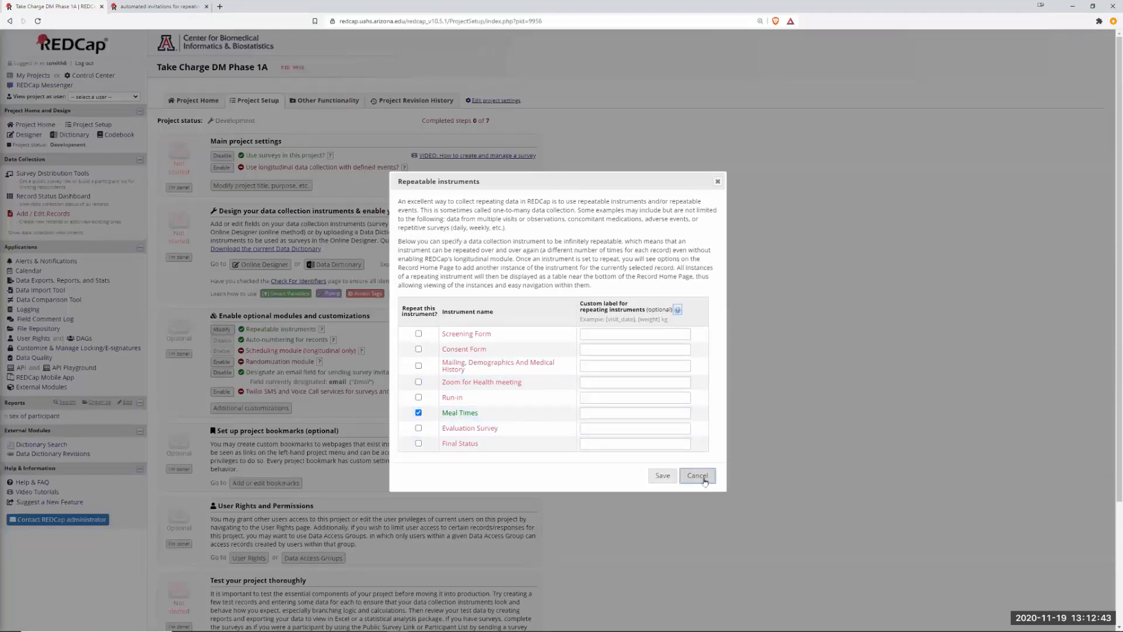
click(684, 475)
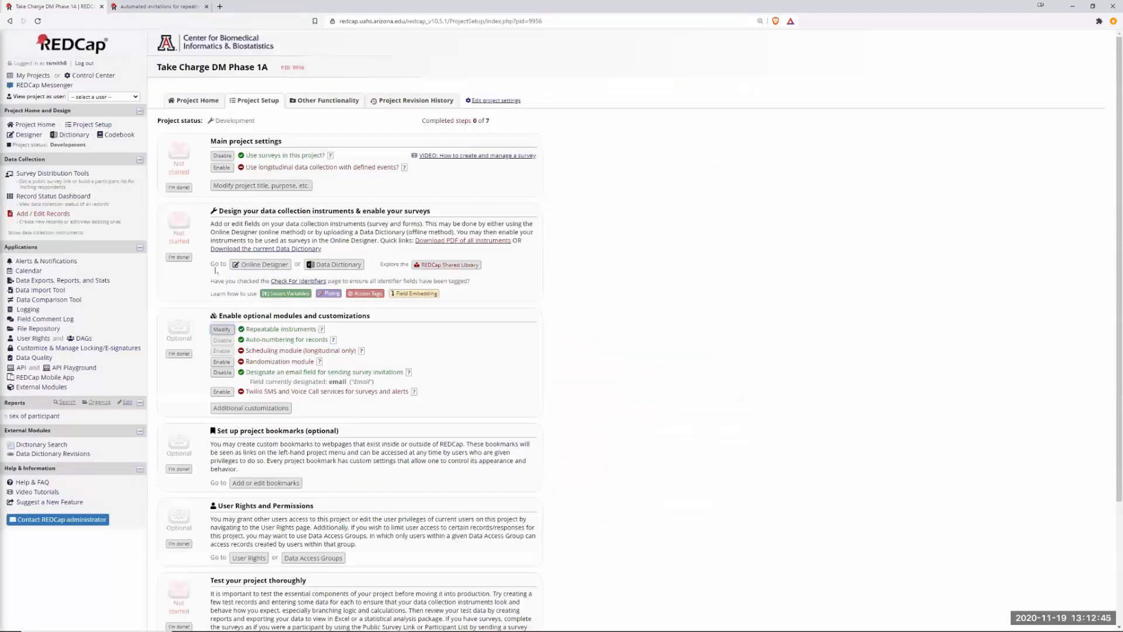
click(34, 136)
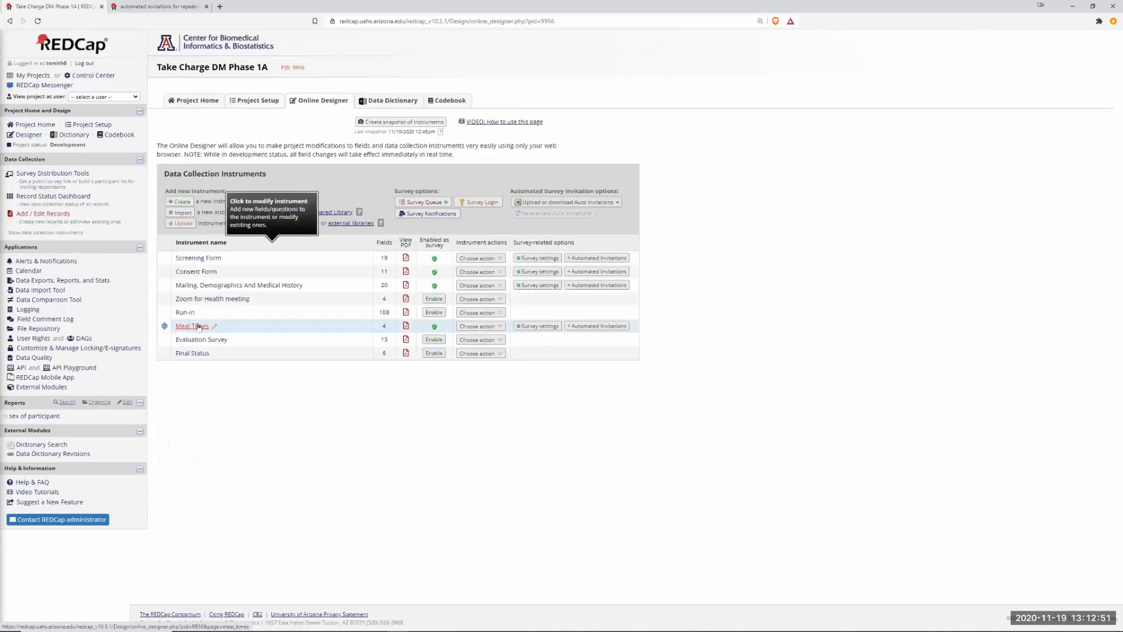
Copy the variable name firstmeal_time from the Meal Times First meal time field.
click(194, 326)
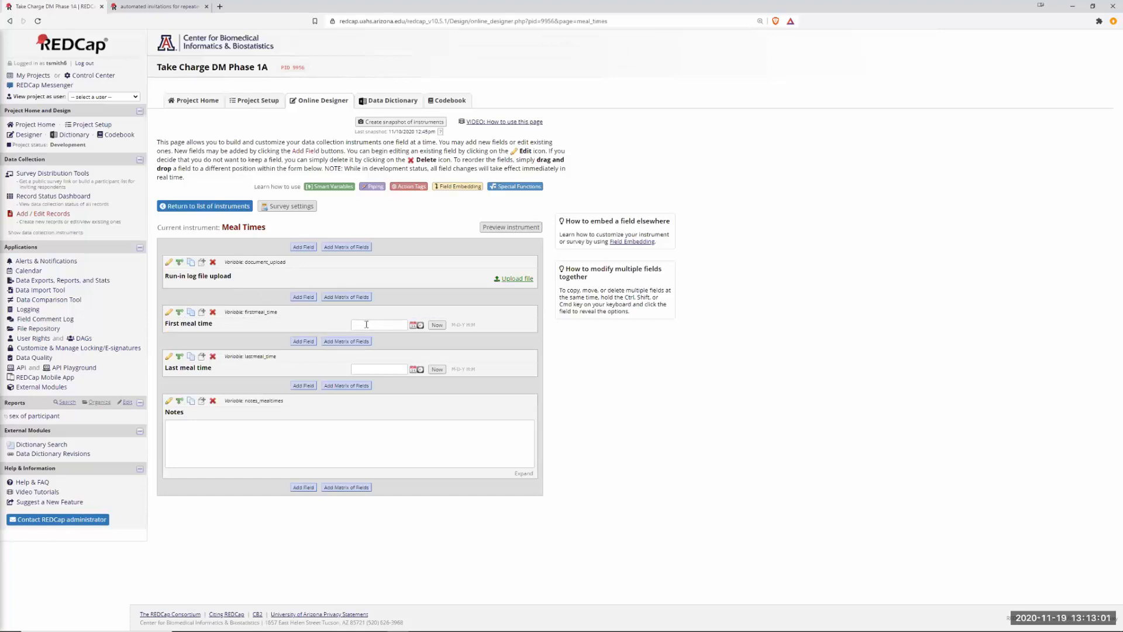
click(169, 311)
drag(709, 256, 620, 258)
key(ctrl+c)
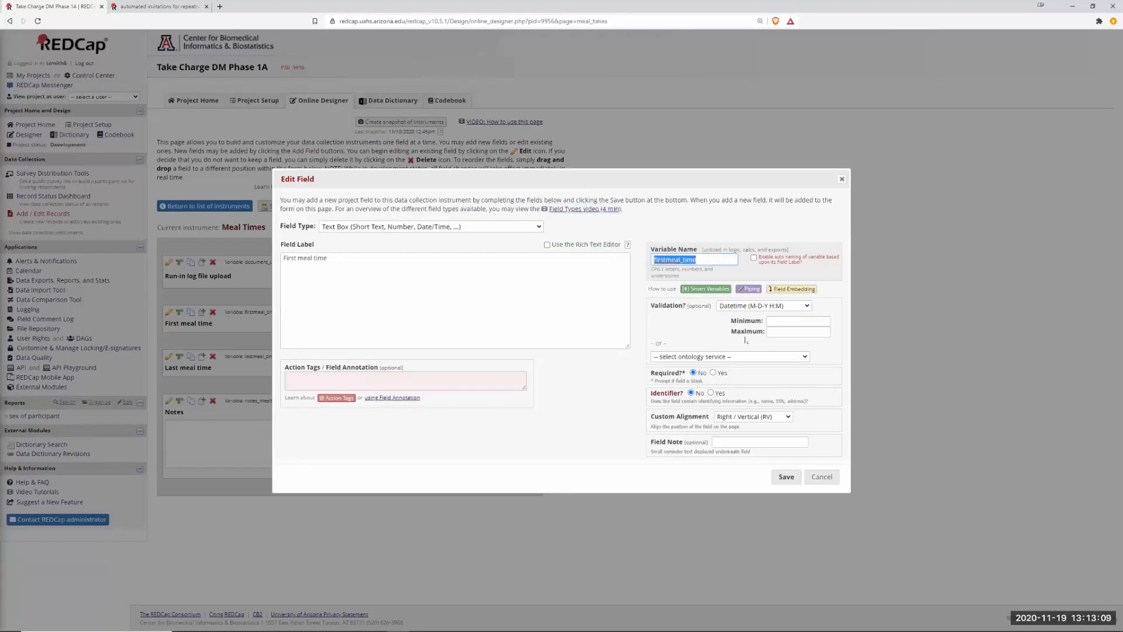
click(818, 477)
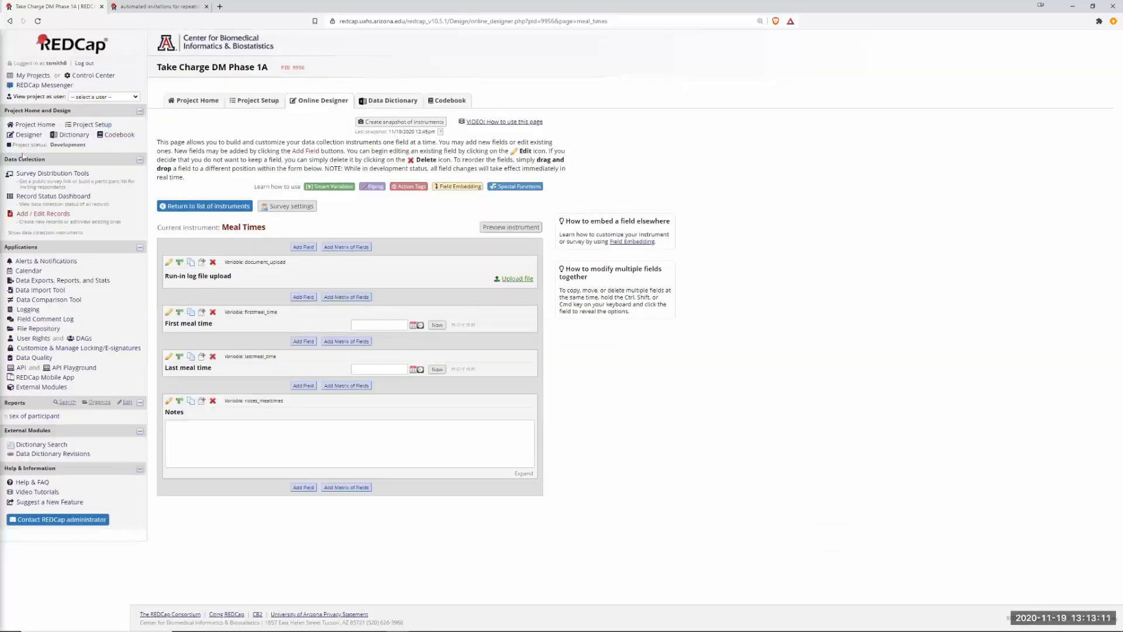
click(92, 124)
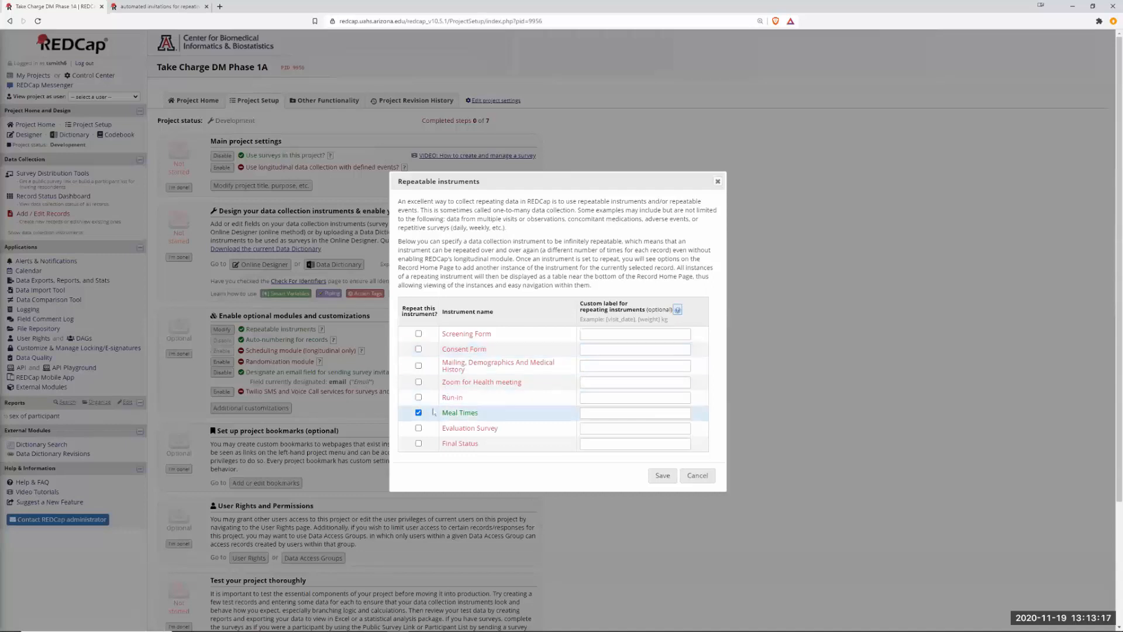
Give the repeating Meal Times instrument the custom label [firstmeal_time] and save.
click(592, 413)
key(ctrl+v)
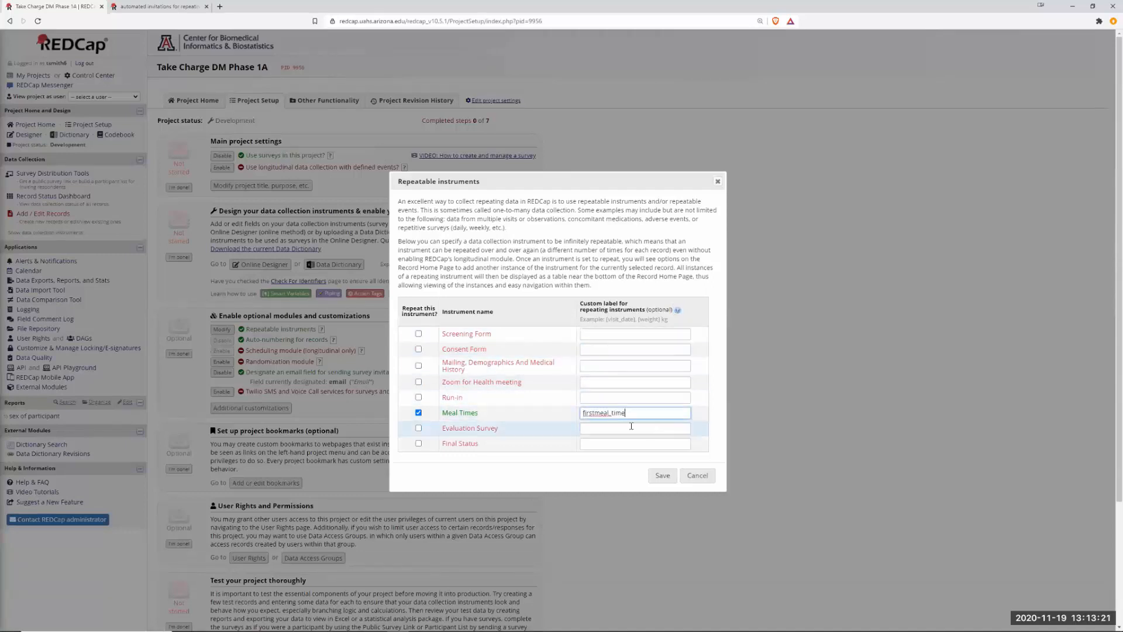
click(583, 412)
text([)
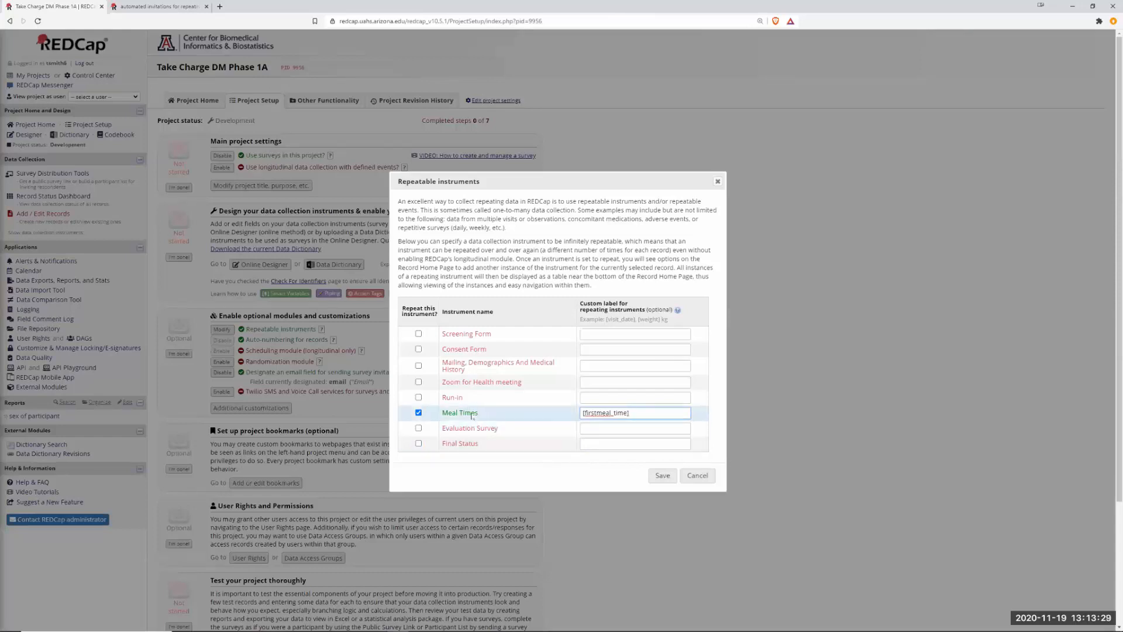
click(665, 477)
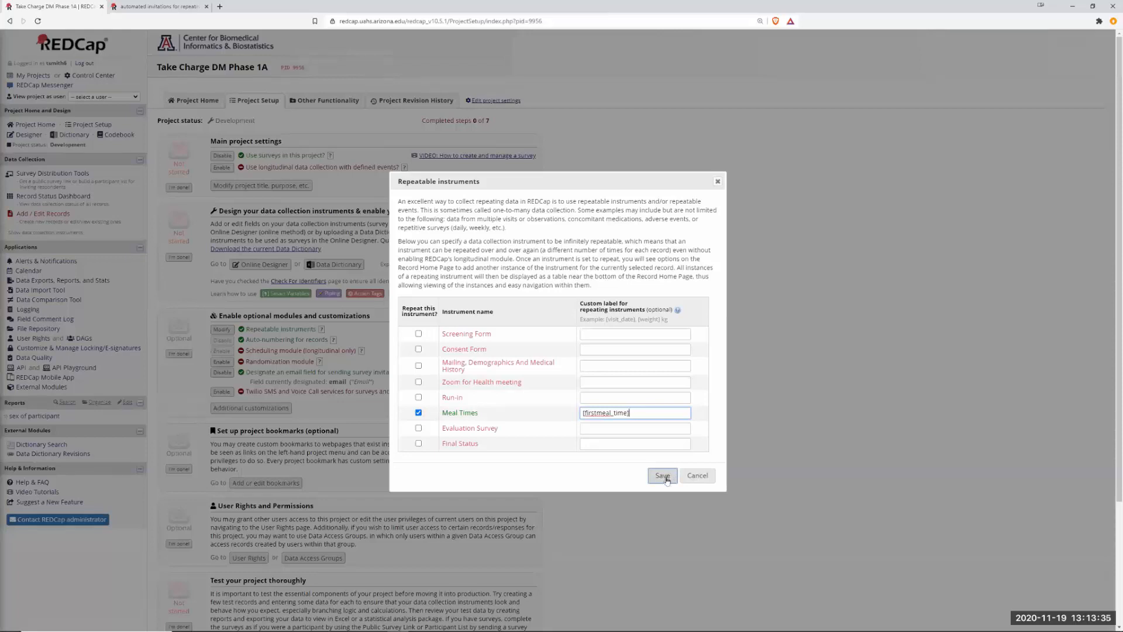
click(665, 477)
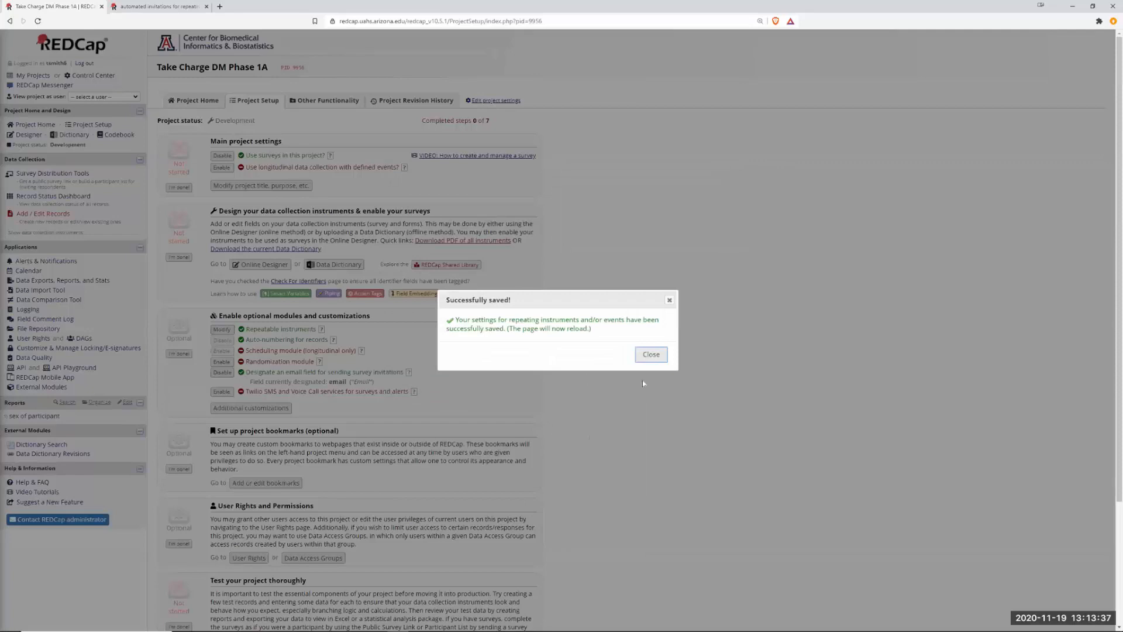
Dismiss the saved confirmation and highlight the email field set for survey invitations.
click(648, 357)
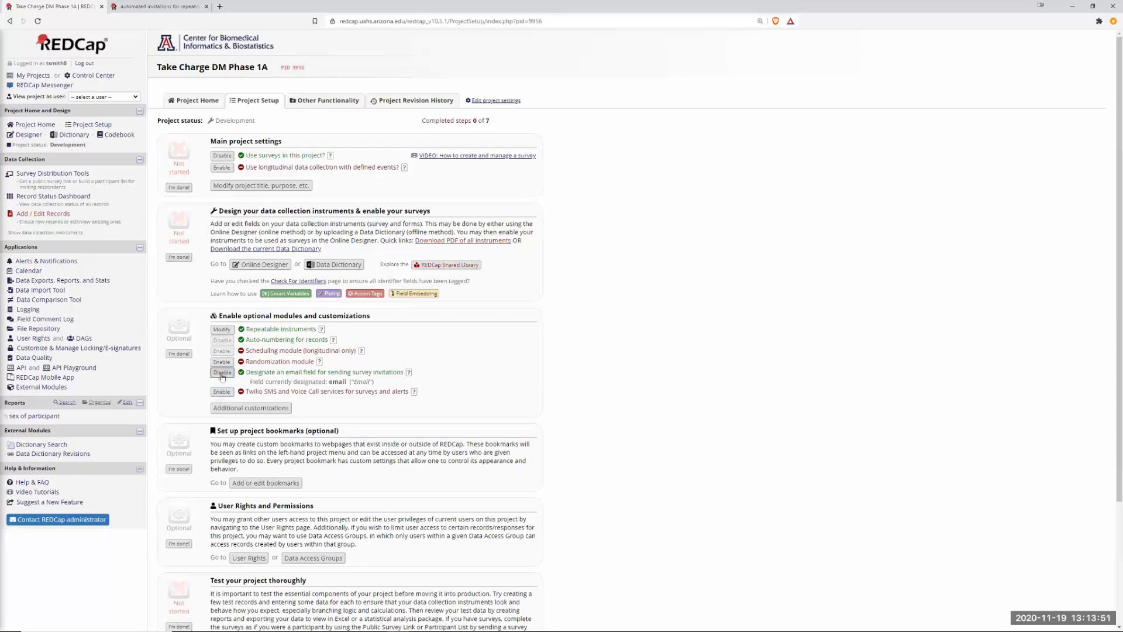
drag(277, 372, 397, 372)
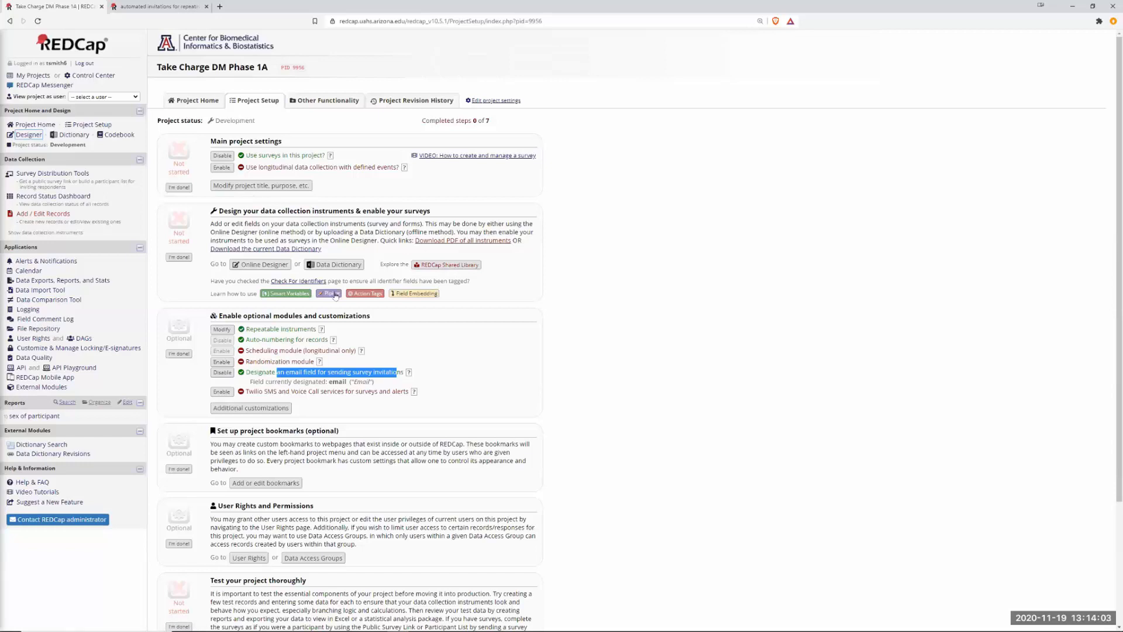
click(36, 135)
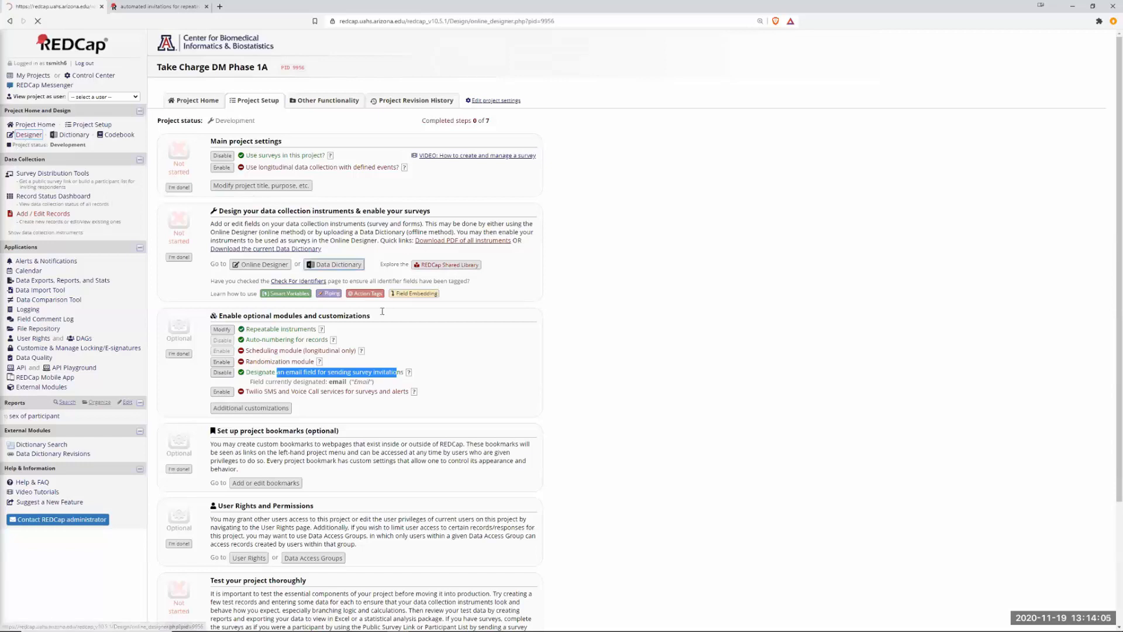
Inspect the Screening Form's Email field unchanged, then go to Alerts & Notifications.
click(192, 262)
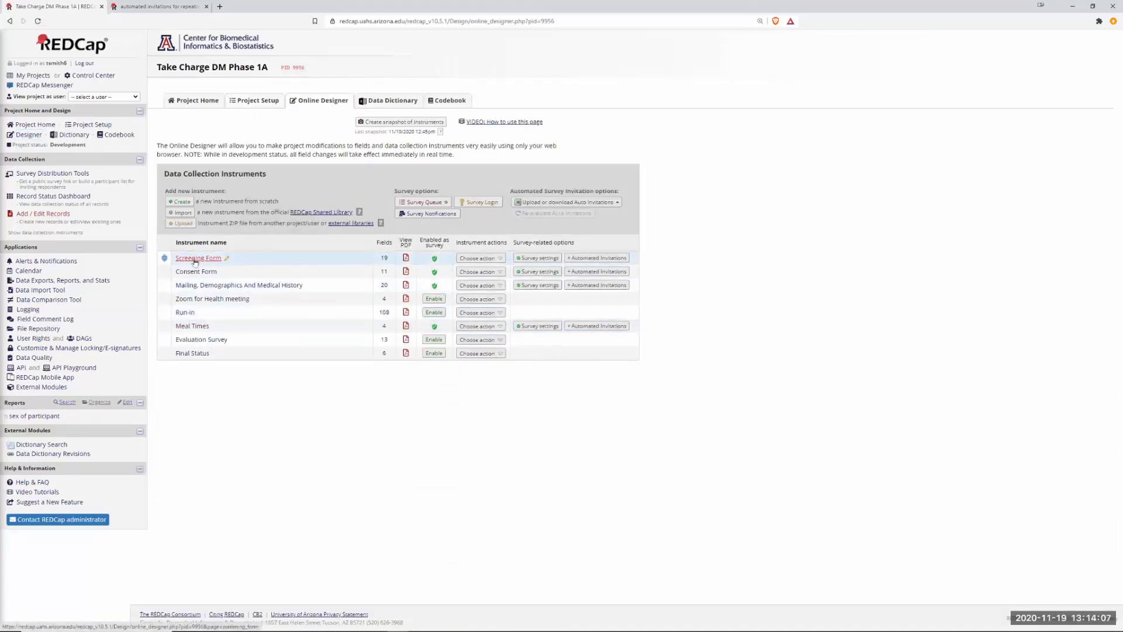
scroll(284, 411, down, 5)
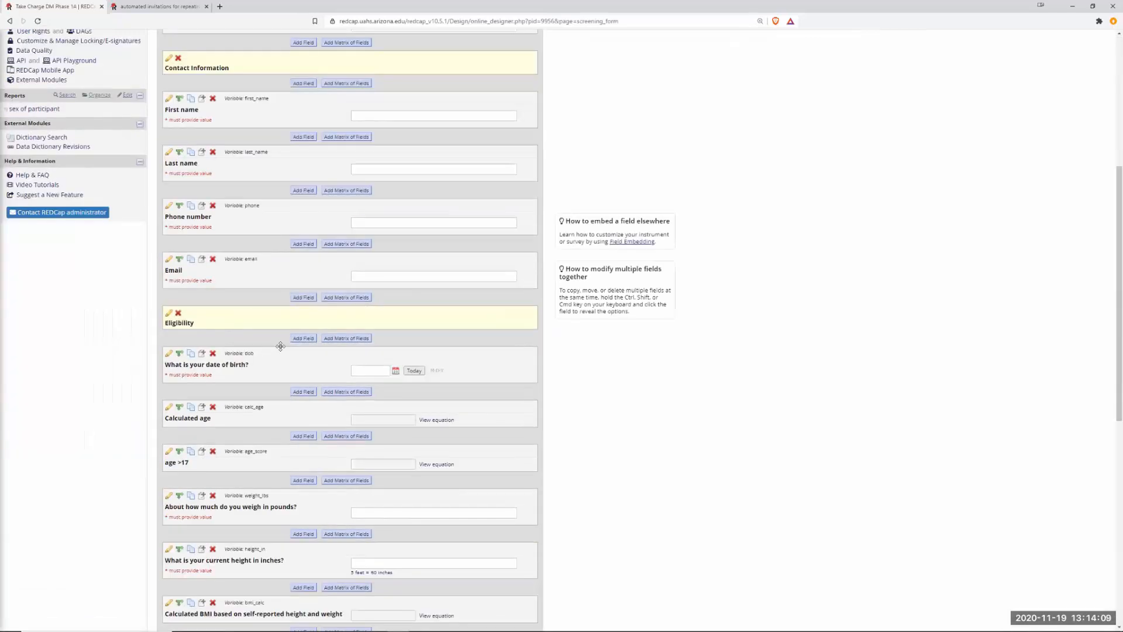
click(169, 260)
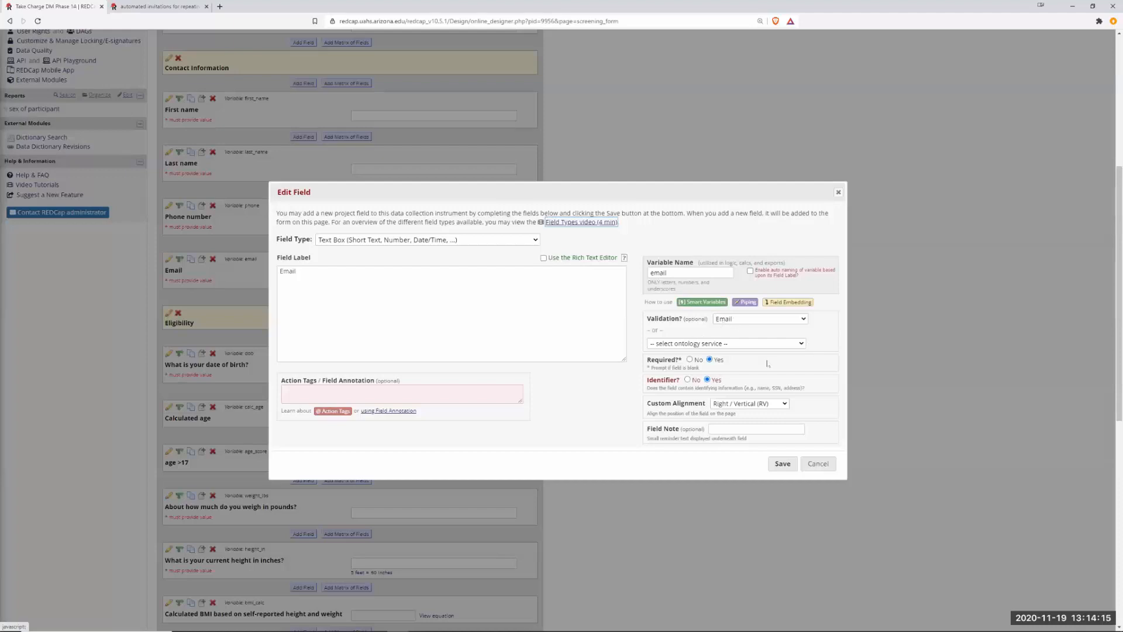
click(817, 465)
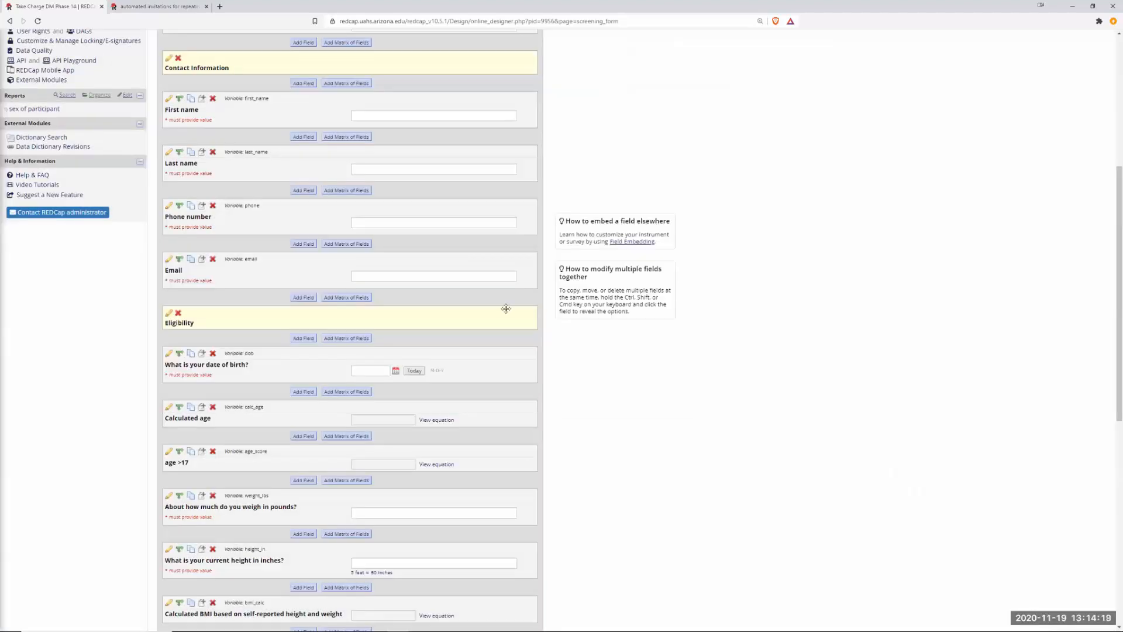
scroll(672, 406, up, 5)
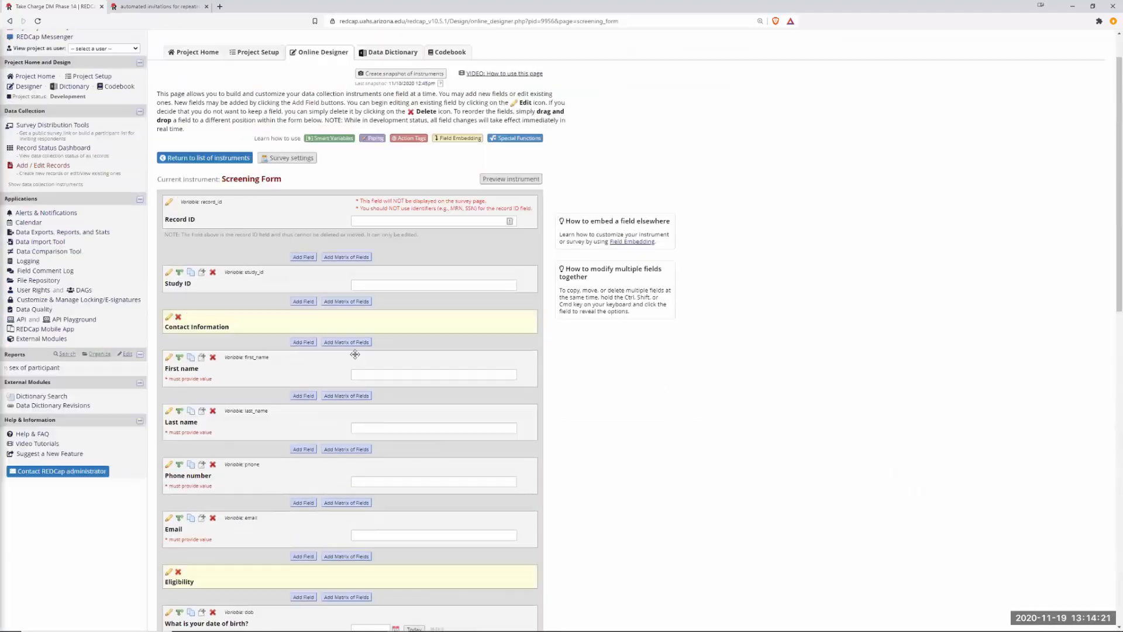
scroll(355, 354, up, 1)
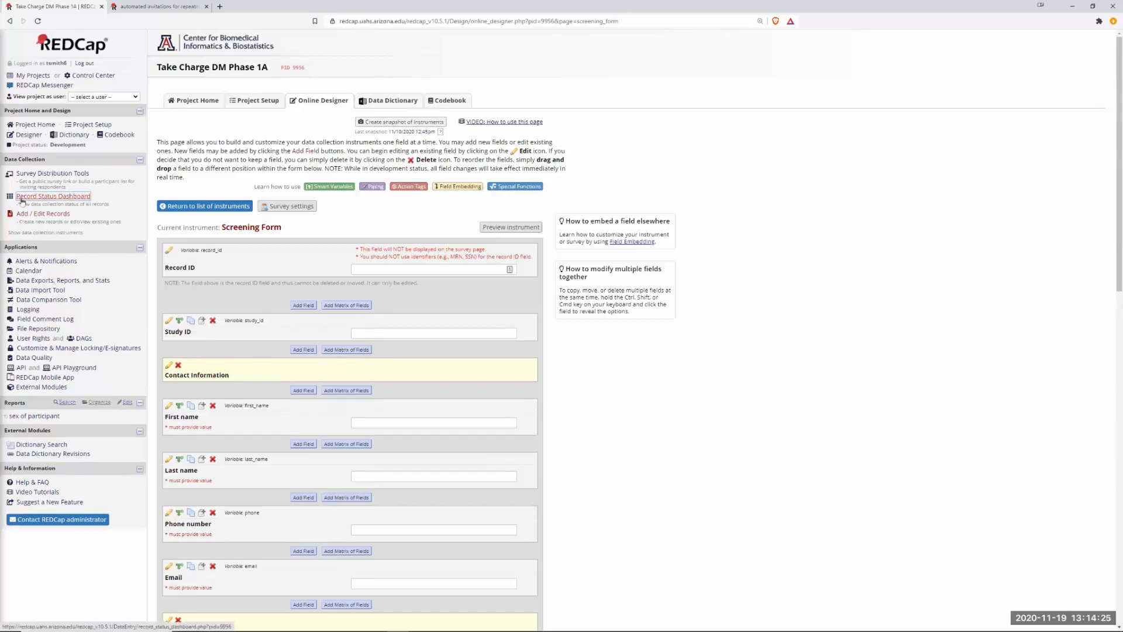
click(46, 262)
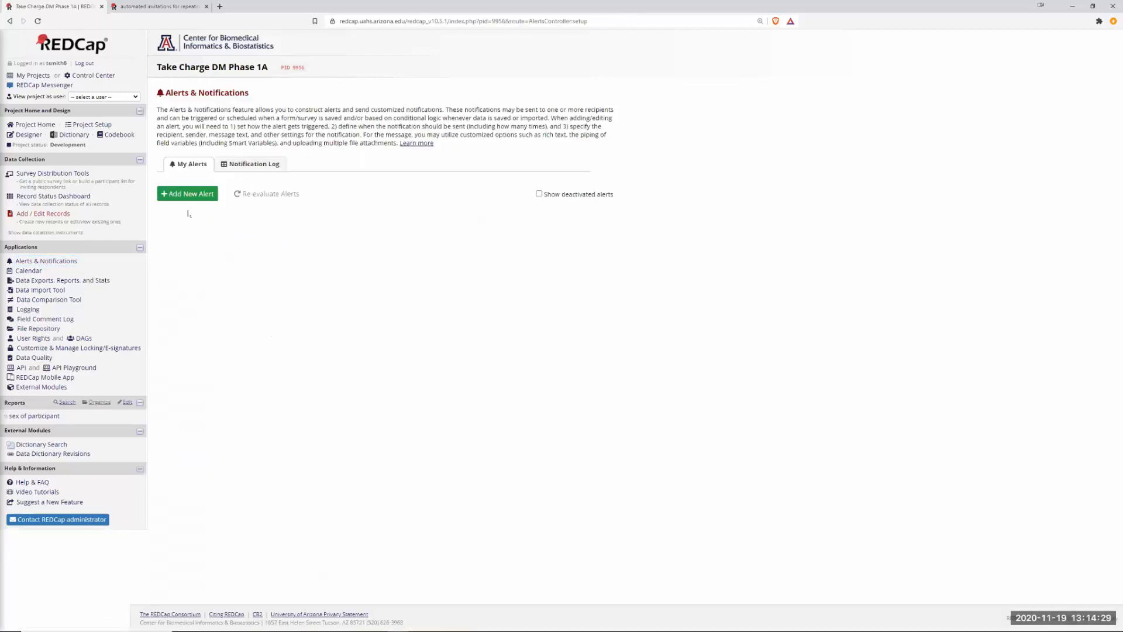
Add a new alert titled 'Meal Time alert'.
click(199, 198)
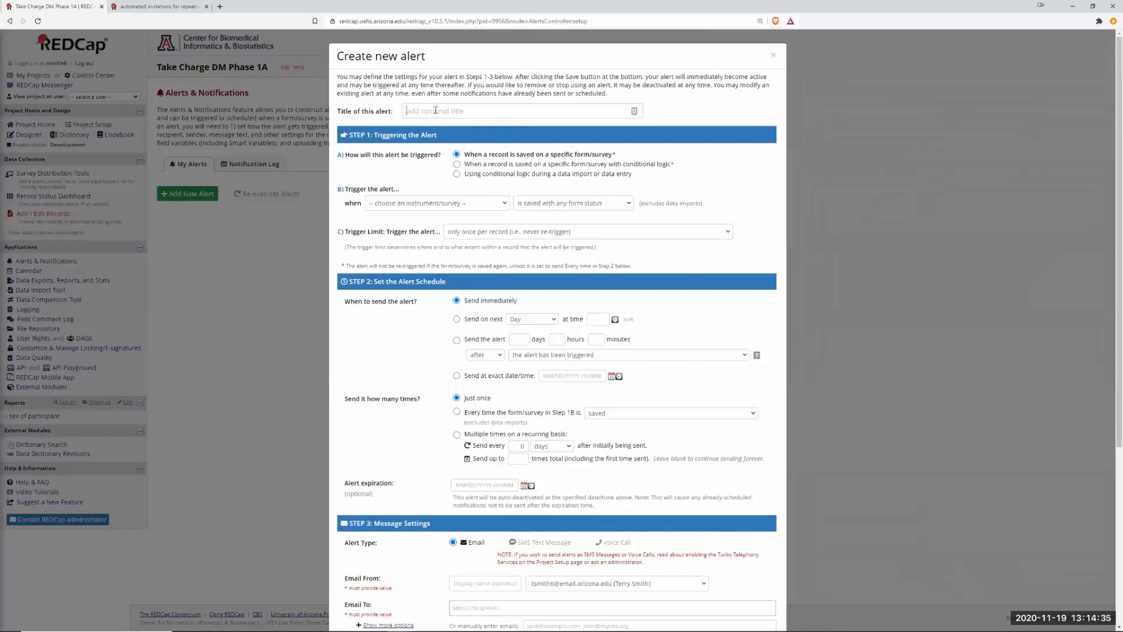
click(436, 111)
text(Meal Time alert)
Trigger the Meal Time alert by conditional logic [email]<>"" so it shows Valid.
click(457, 174)
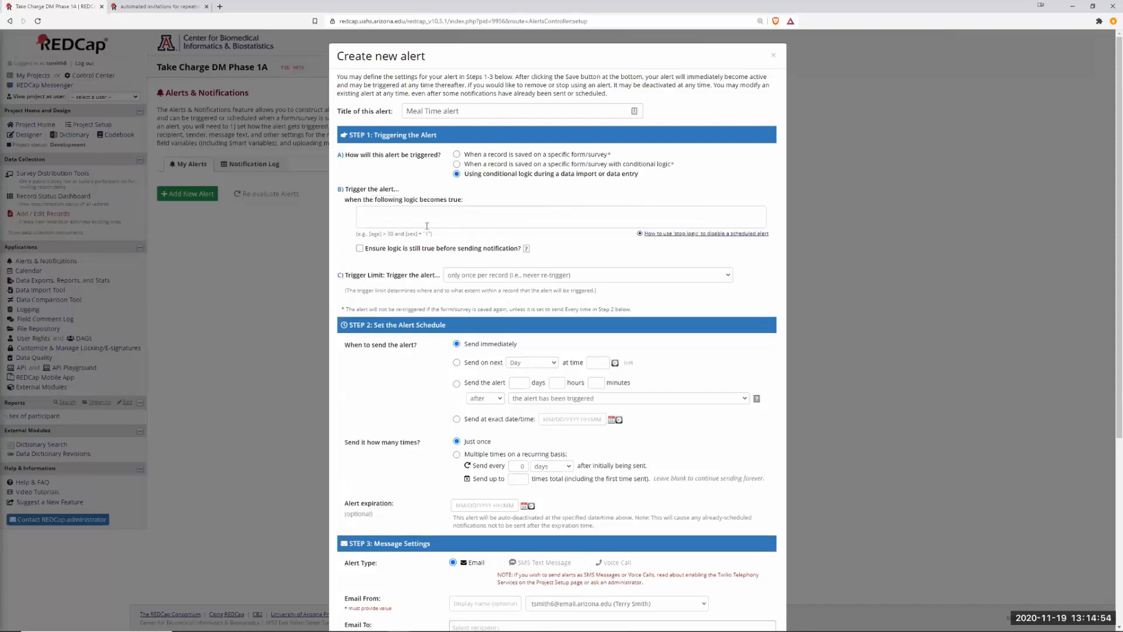
click(362, 215)
text([)
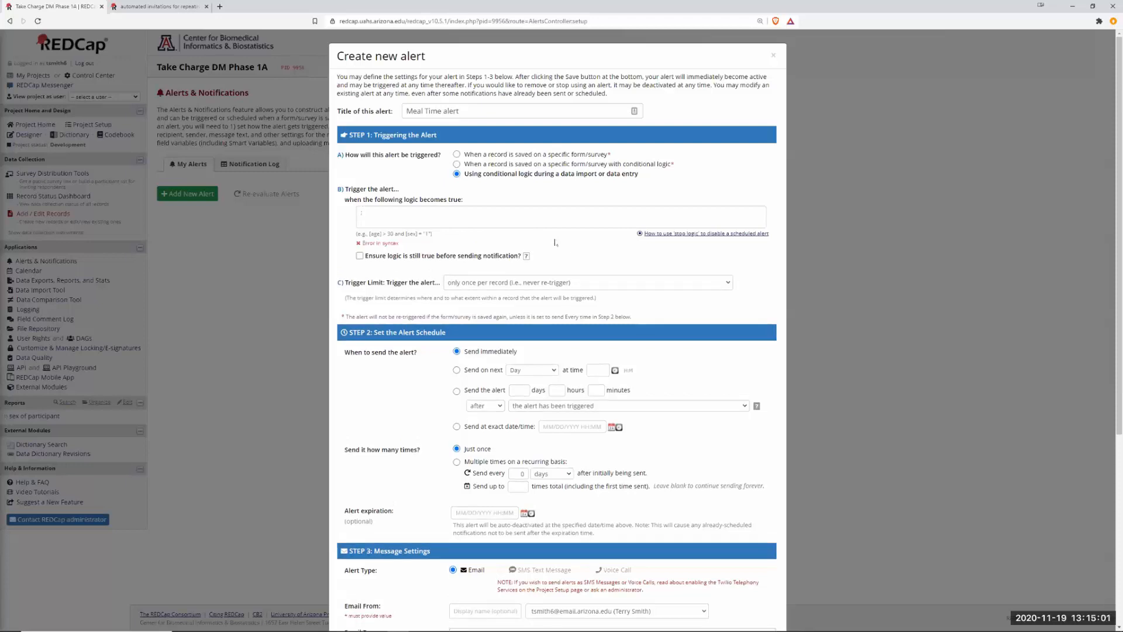
key(BackSpace)
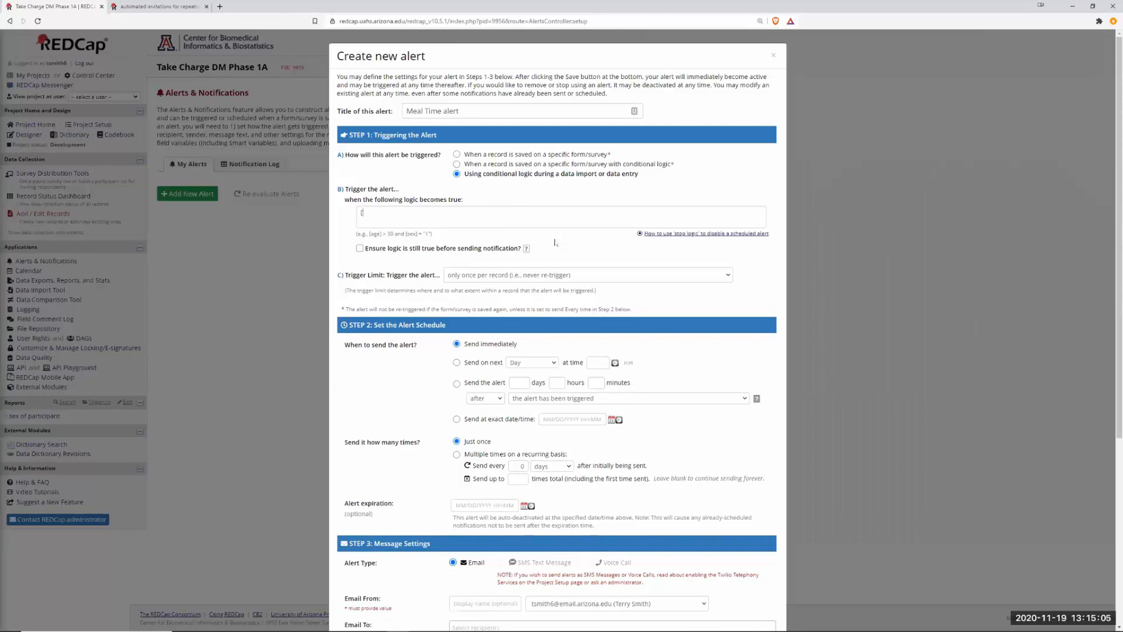
text([email])
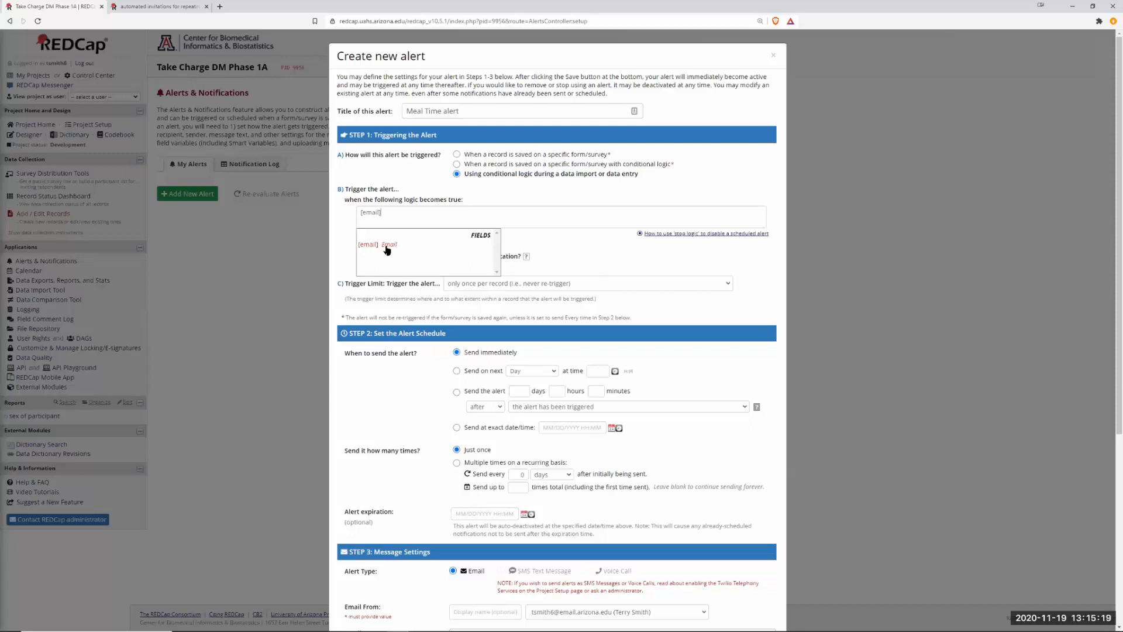
click(387, 246)
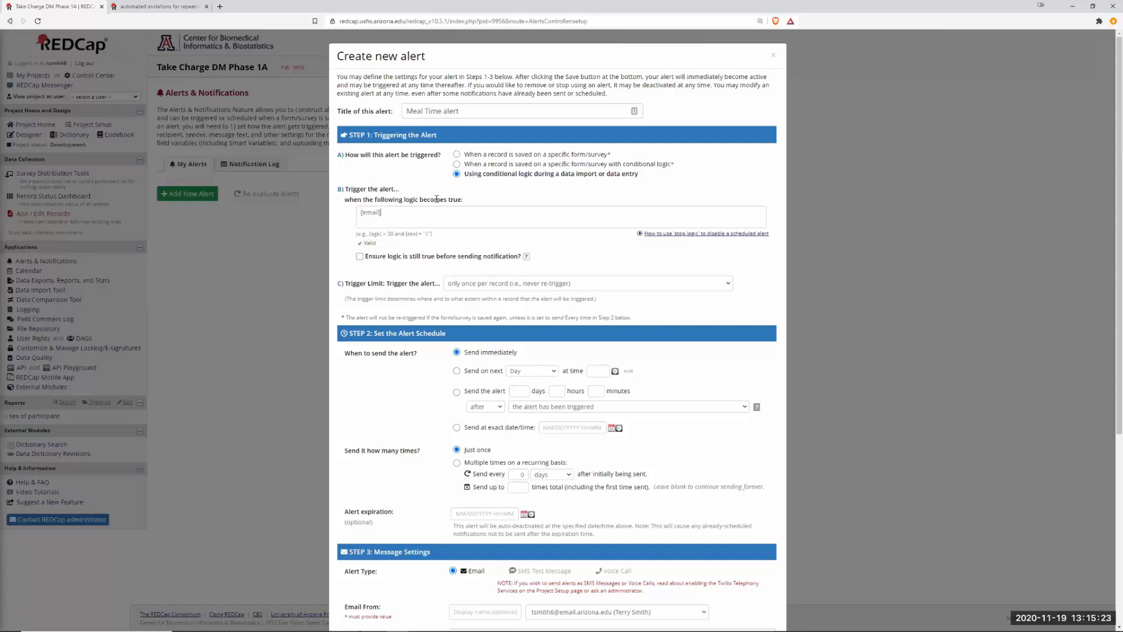
text(<>)
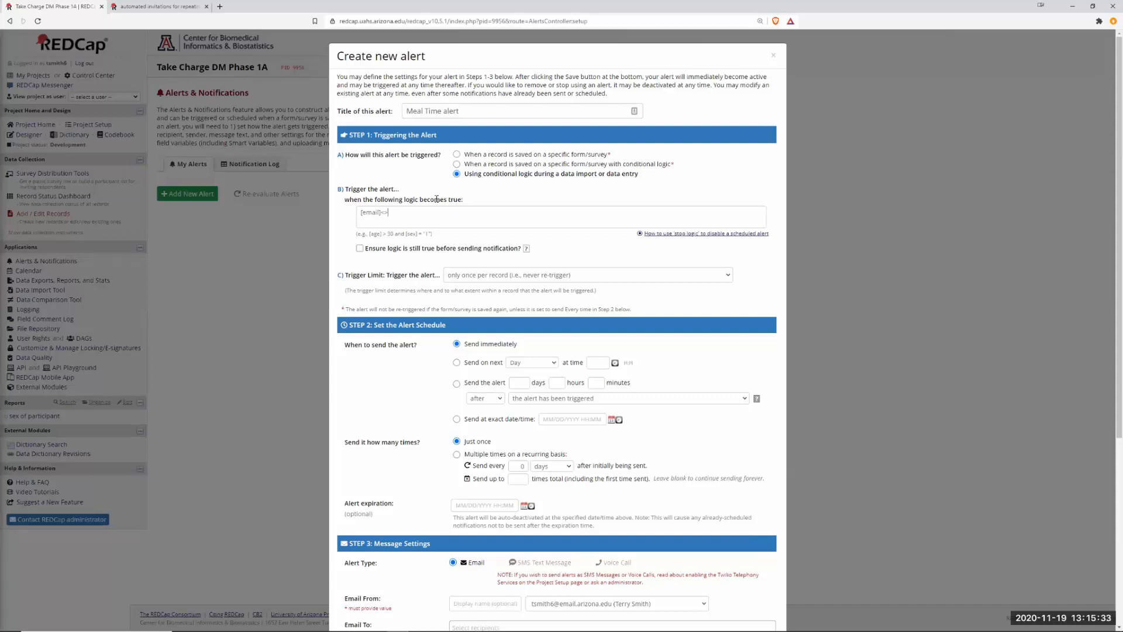
text(")
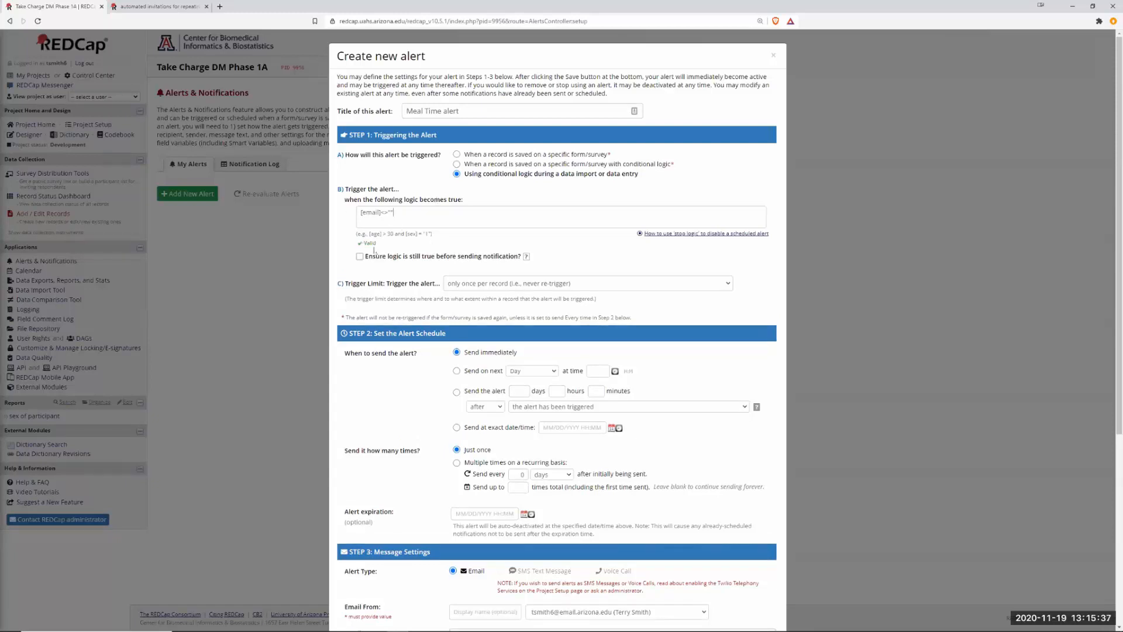
drag(378, 244, 360, 244)
click(371, 245)
Schedule the Meal Time alert to recur every 1 minute, up to 14 times.
scroll(457, 372, down, 2)
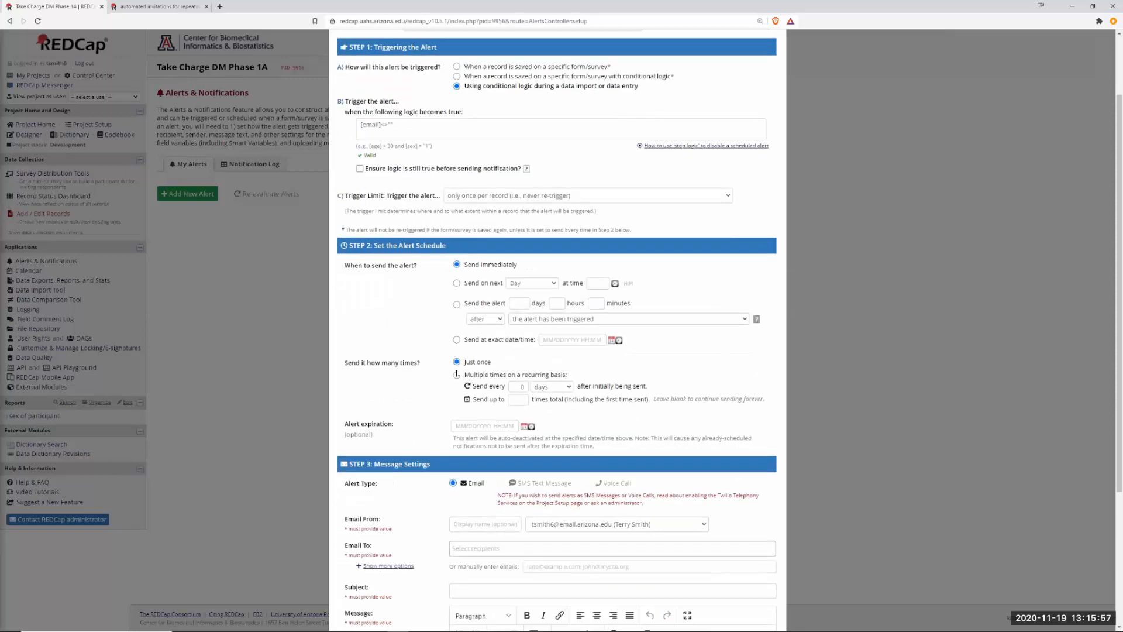
click(457, 284)
click(457, 376)
click(519, 388)
double_click(520, 387)
text(1)
click(569, 390)
click(561, 400)
scroll(440, 410, down, 2)
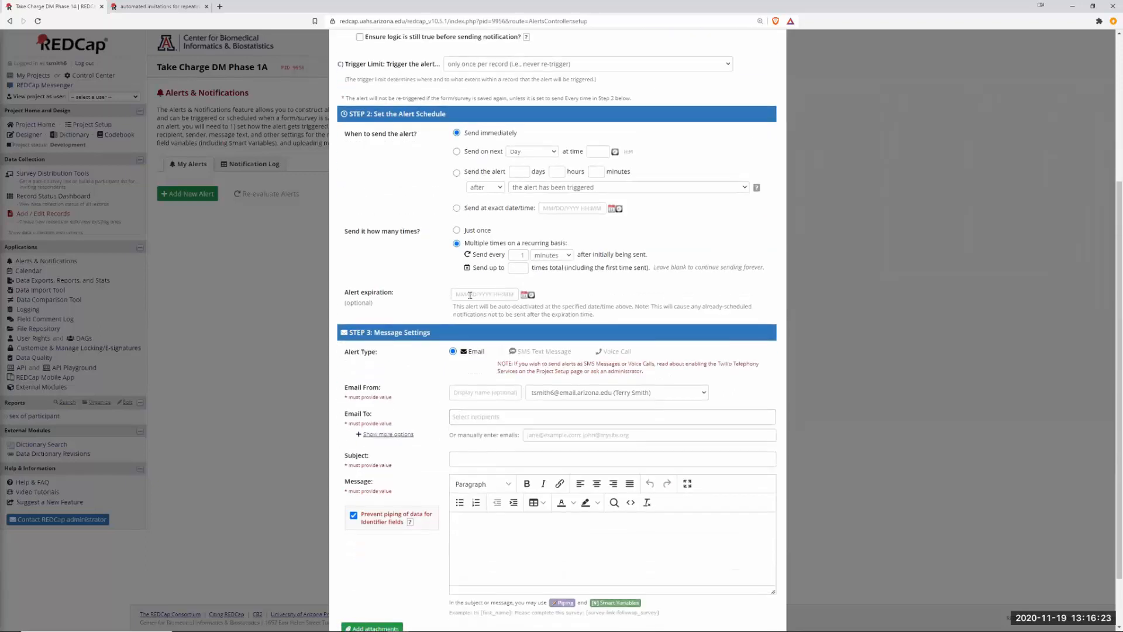
scroll(523, 321, down, 1)
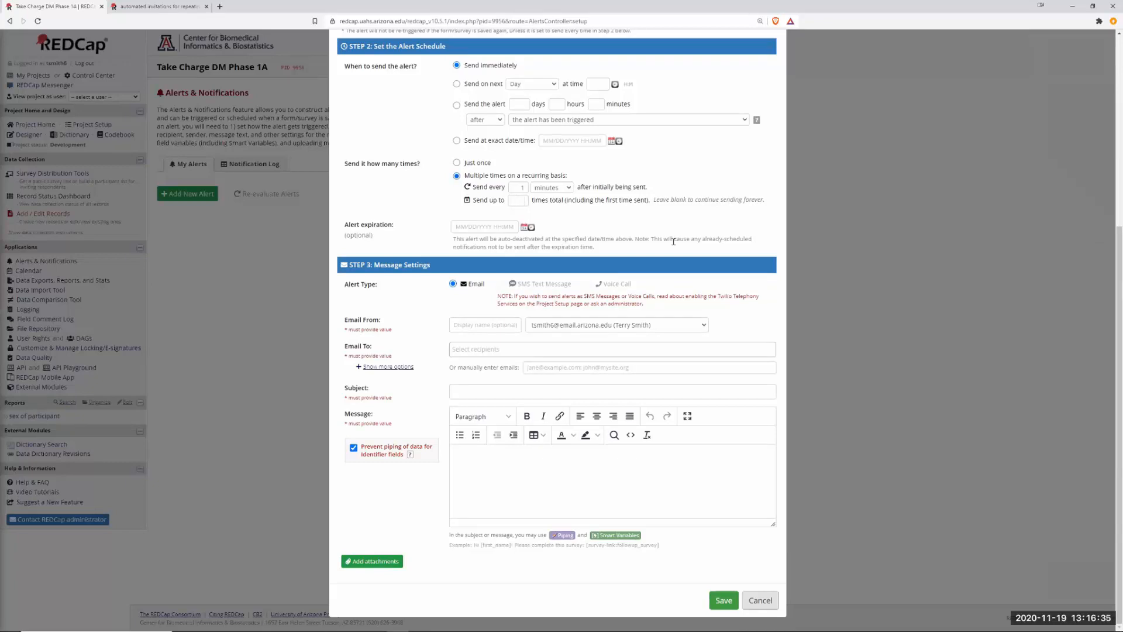
text(4)
click(701, 325)
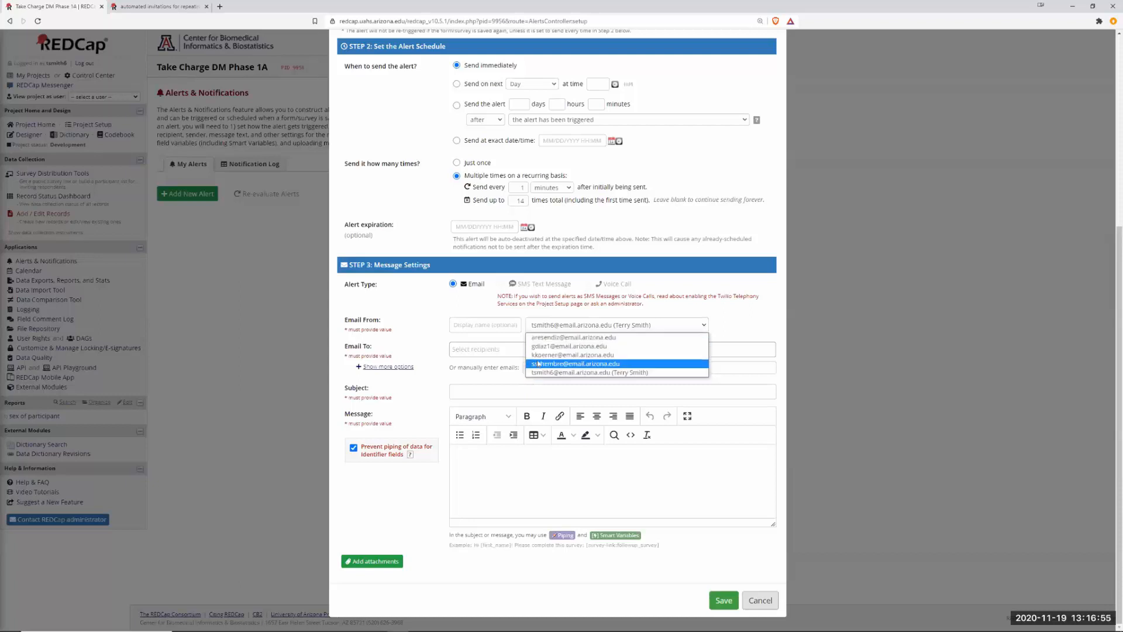
Choose a different sender address and send the alert to the record's [email] field.
click(547, 337)
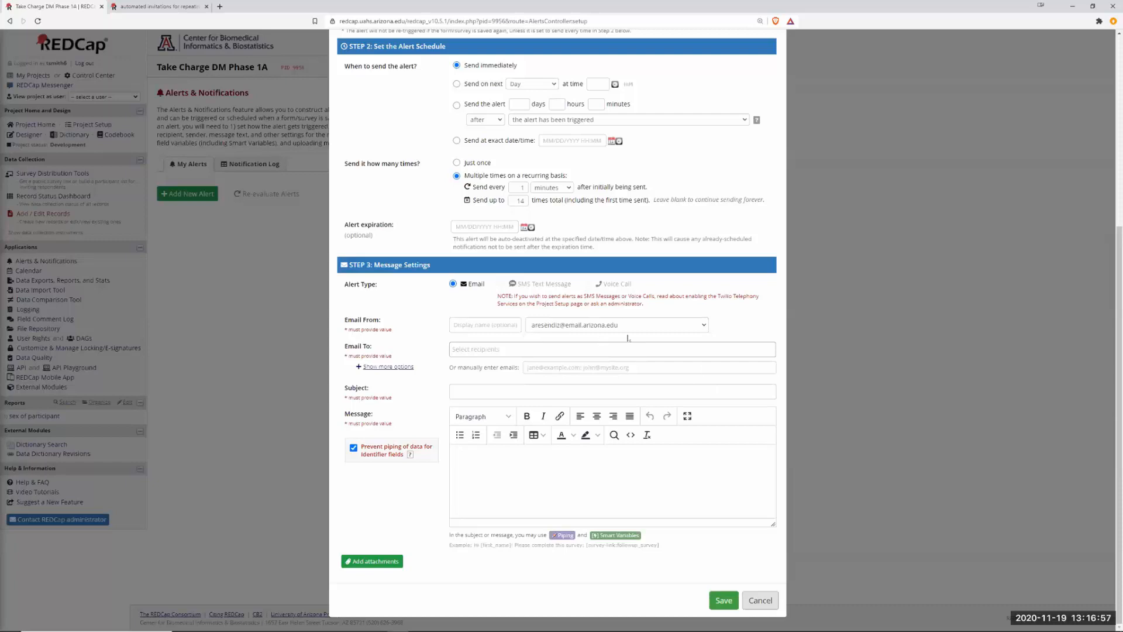
click(488, 350)
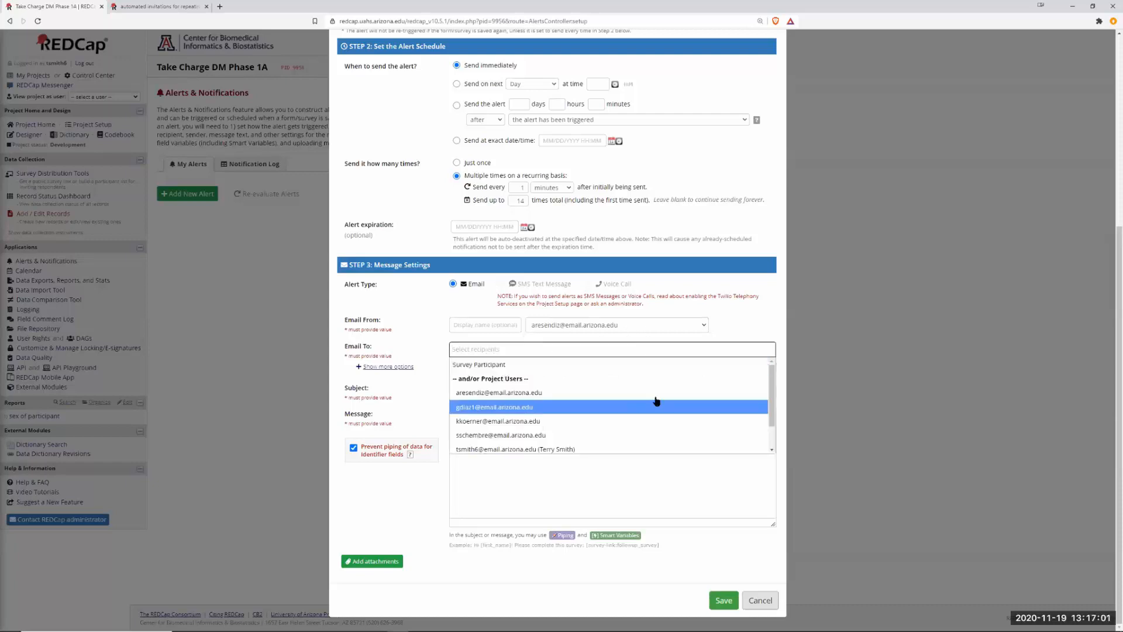
scroll(638, 418, down, 2)
click(472, 450)
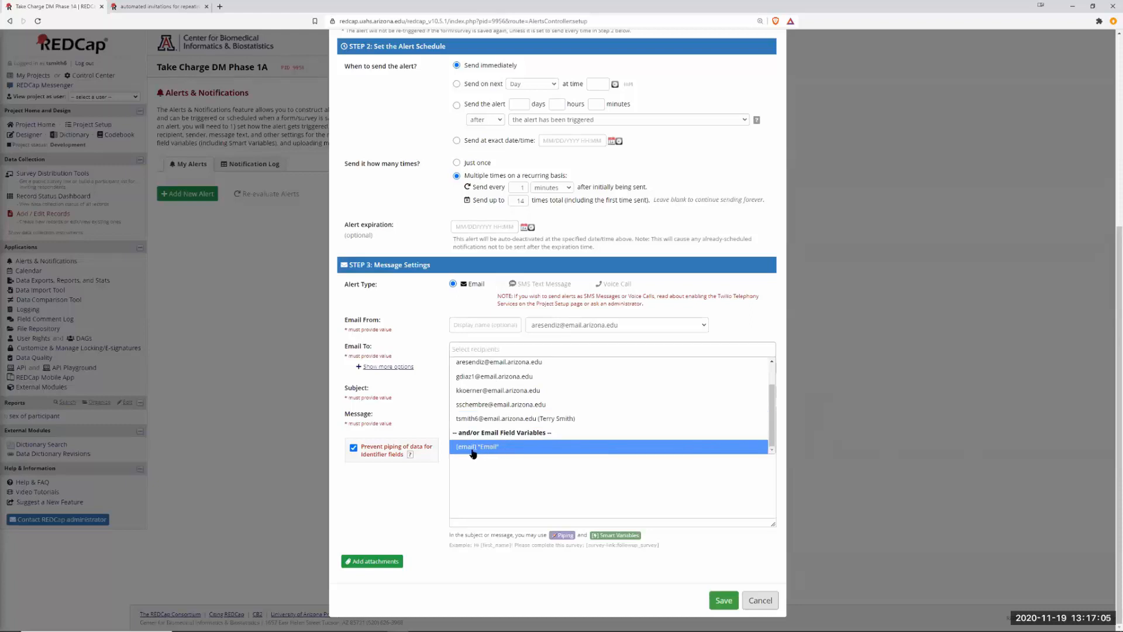
Enter the alert subject 'Test for Meal Time alert'.
click(461, 393)
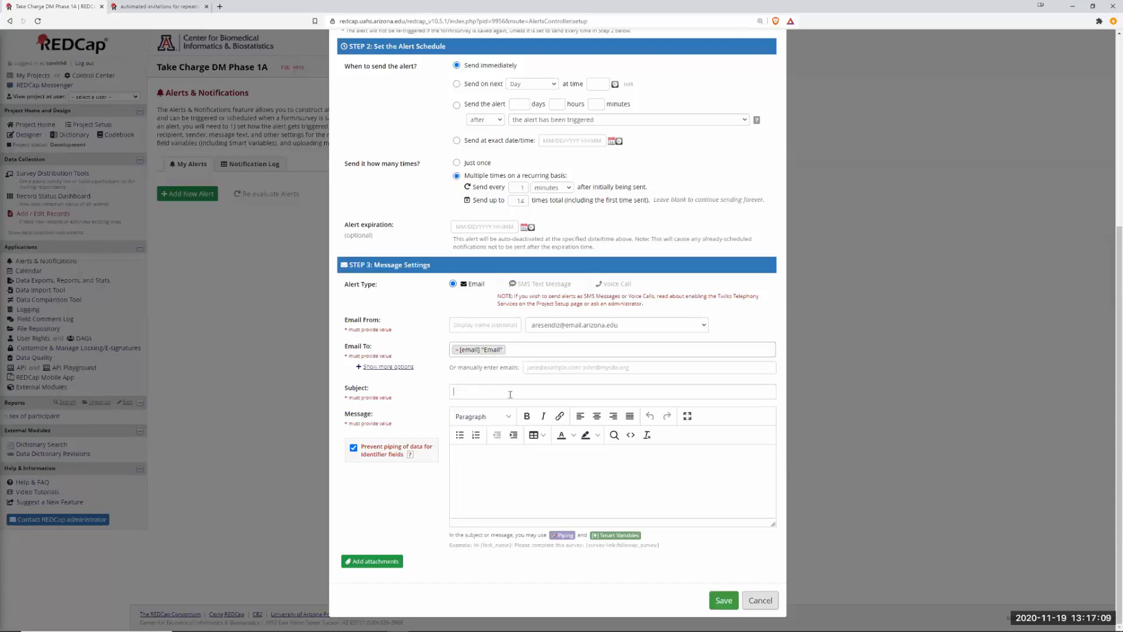
text(Test for)
scroll(510, 394, up, 5)
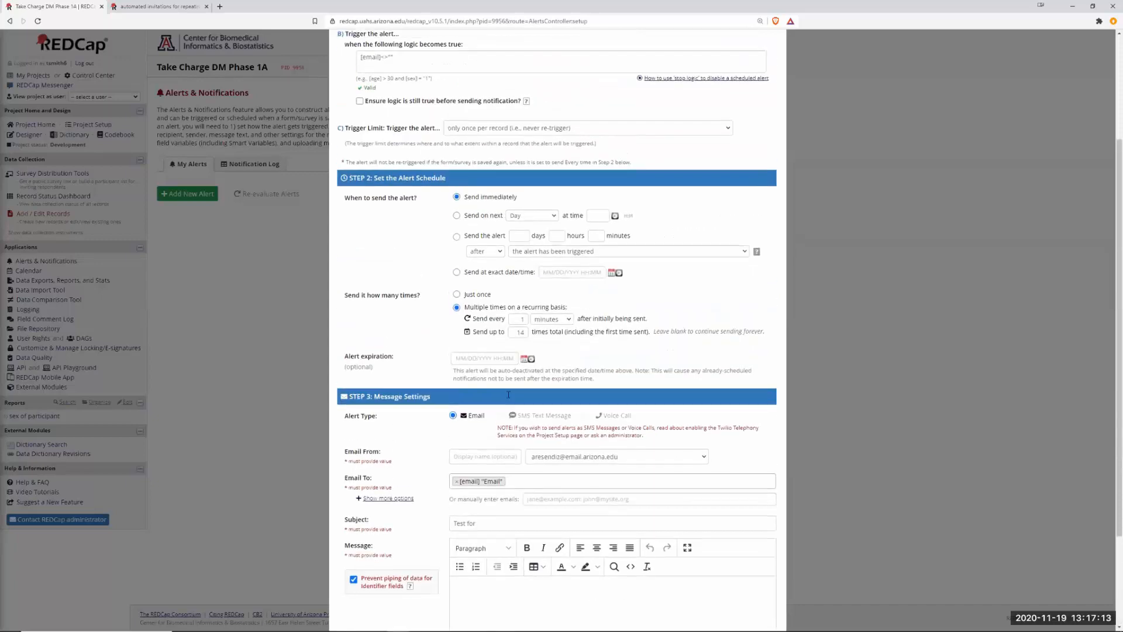
scroll(510, 398, down, 5)
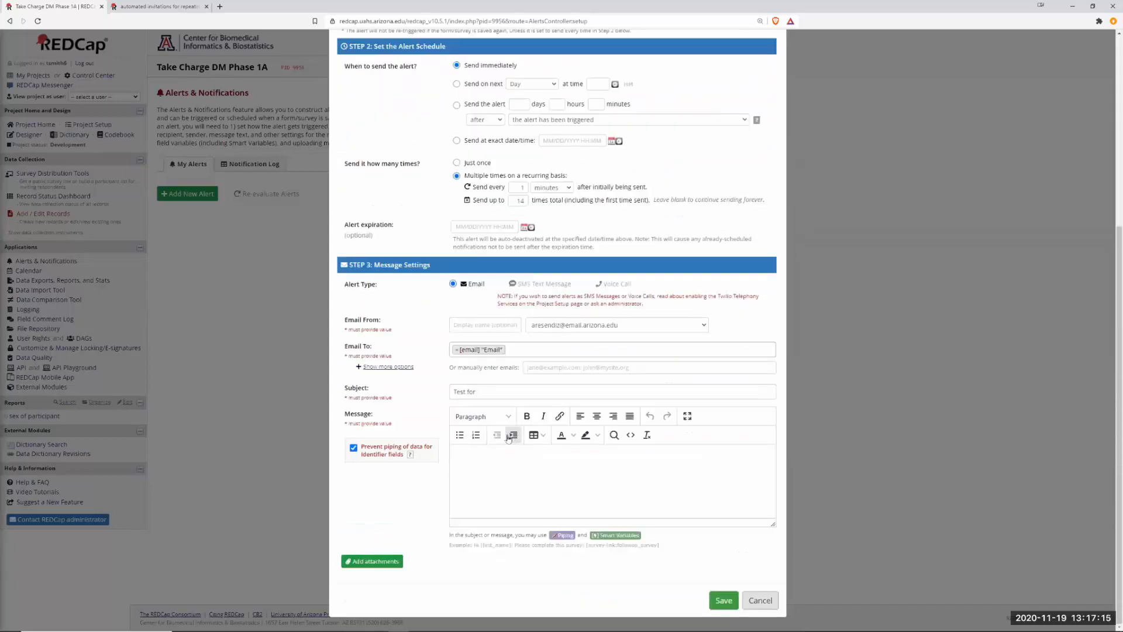
text(Meal Time alert)
click(158, 6)
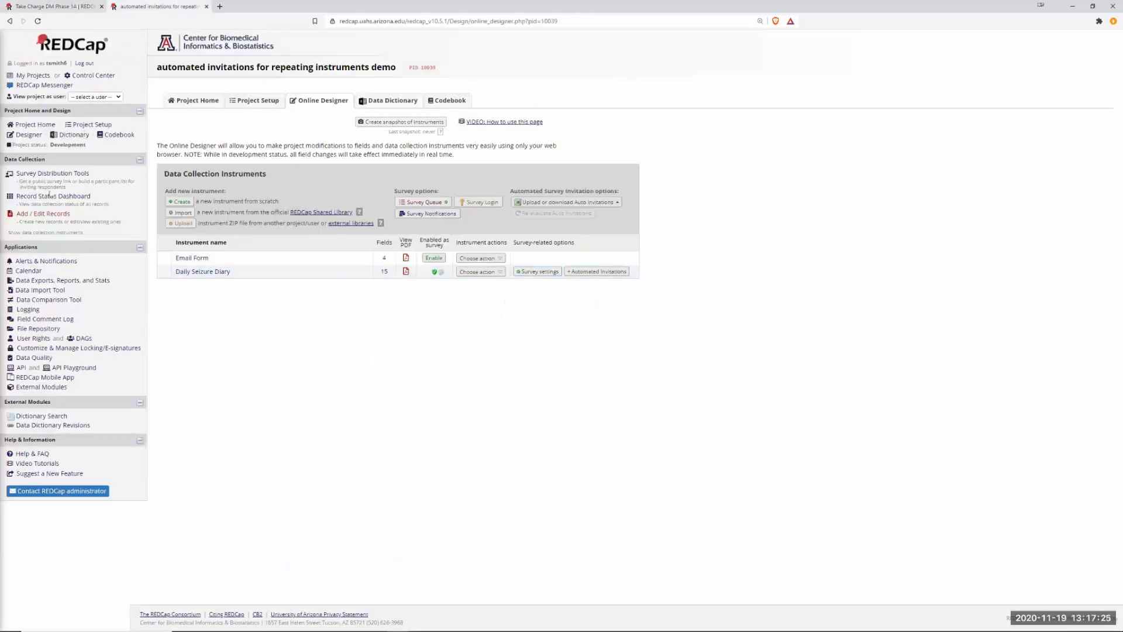
Open the demo project's Alert #2 and select its [survey-queue-link:Daily Seizure Diary] tag.
click(42, 174)
click(37, 262)
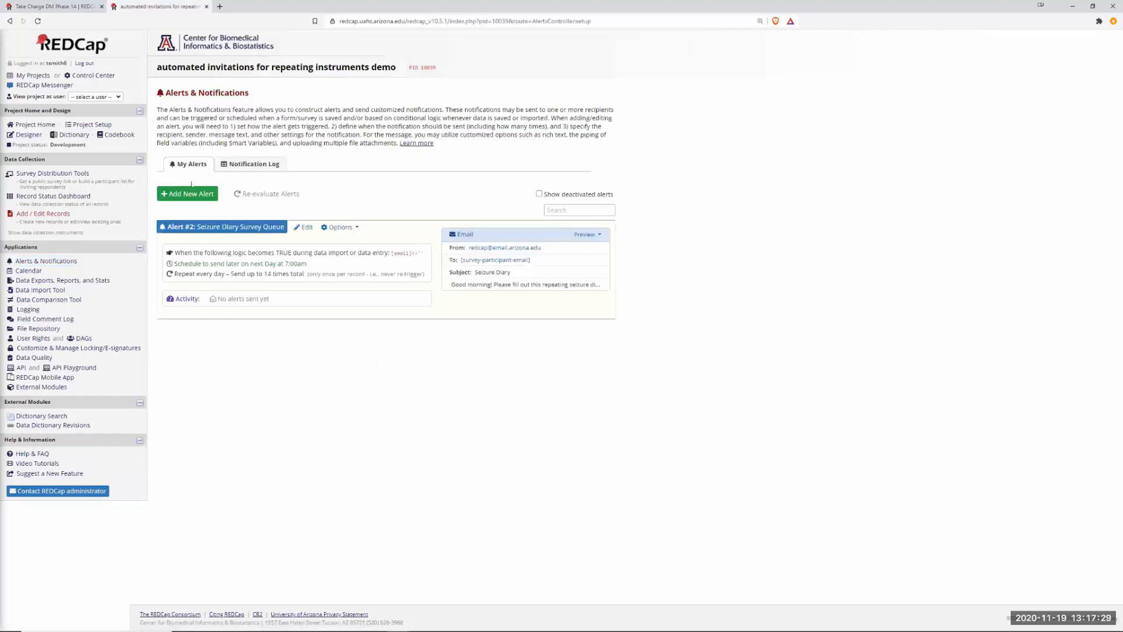
click(304, 227)
scroll(693, 498, down, 5)
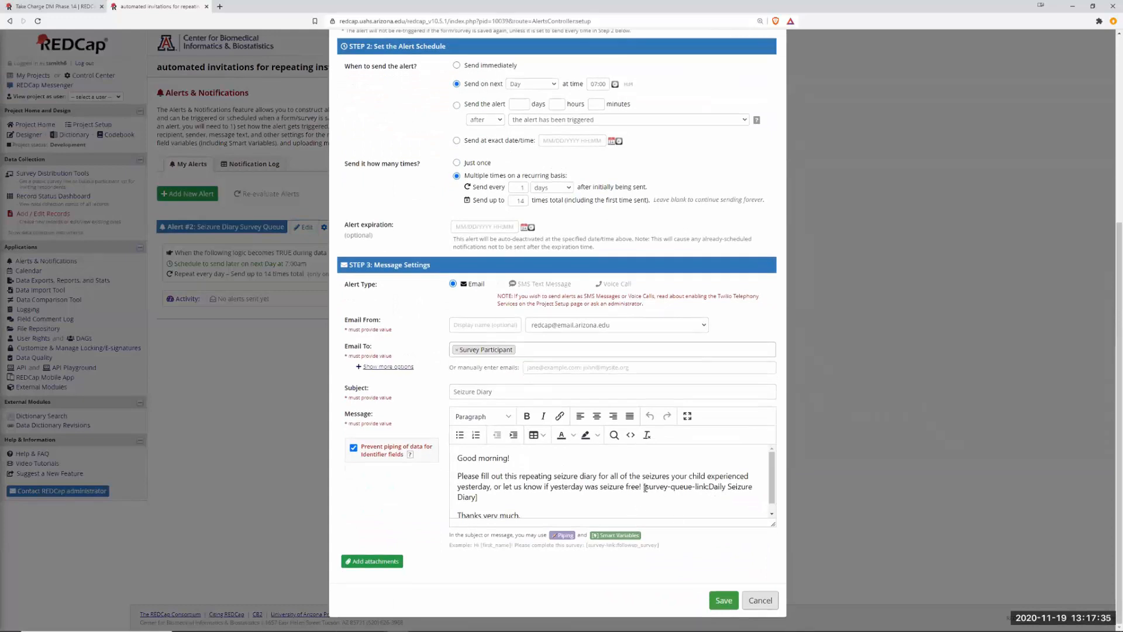
drag(644, 487, 645, 492)
key(ctrl+c)
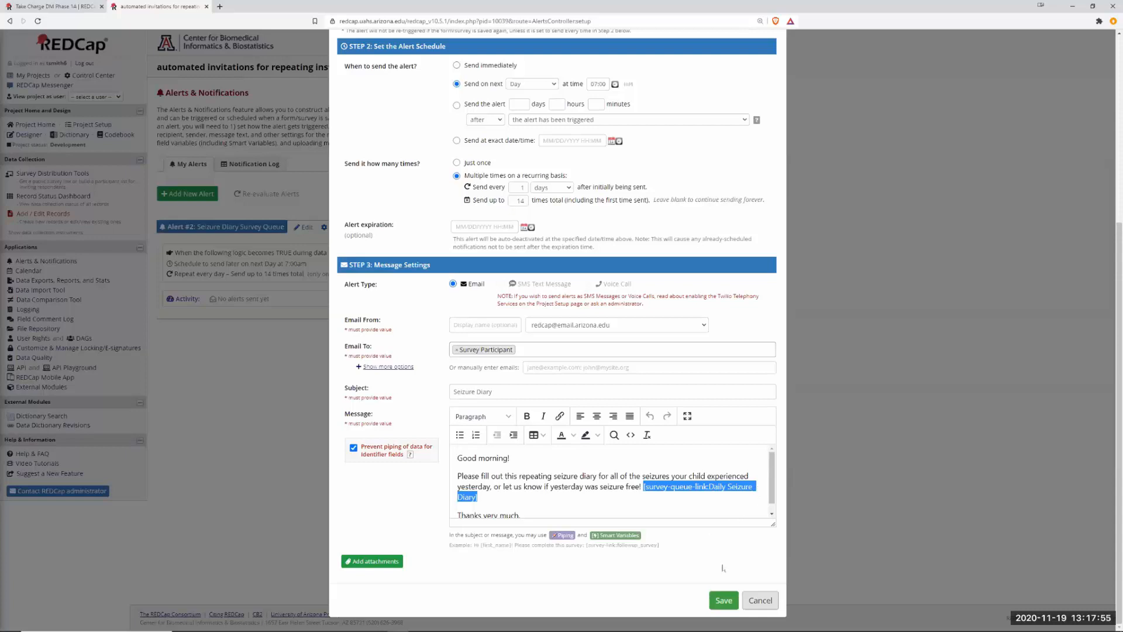
Paste the link tag into the Meal Time message and change it to [survey-queue-link:meal_time].
click(58, 8)
click(472, 473)
key(ctrl+v)
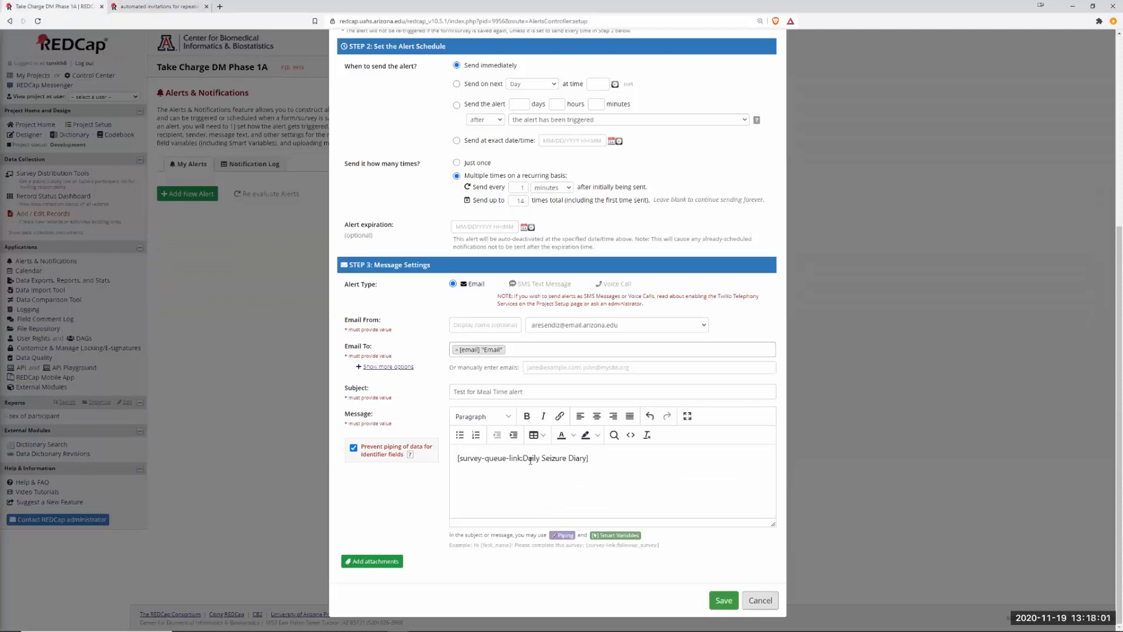
drag(523, 457, 587, 458)
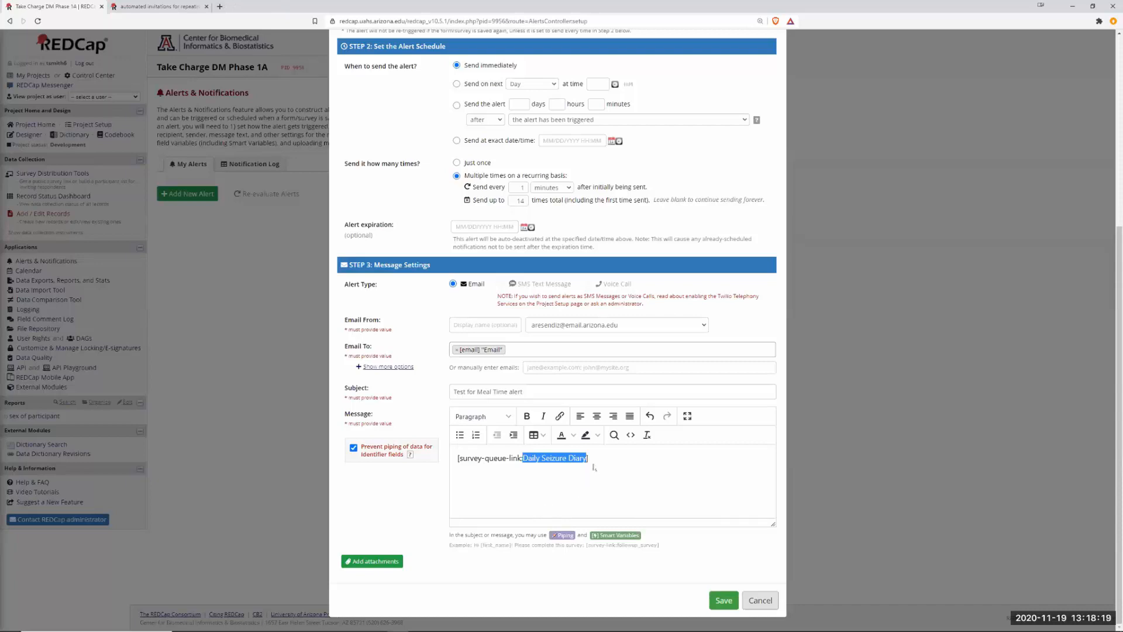
text(meal_)
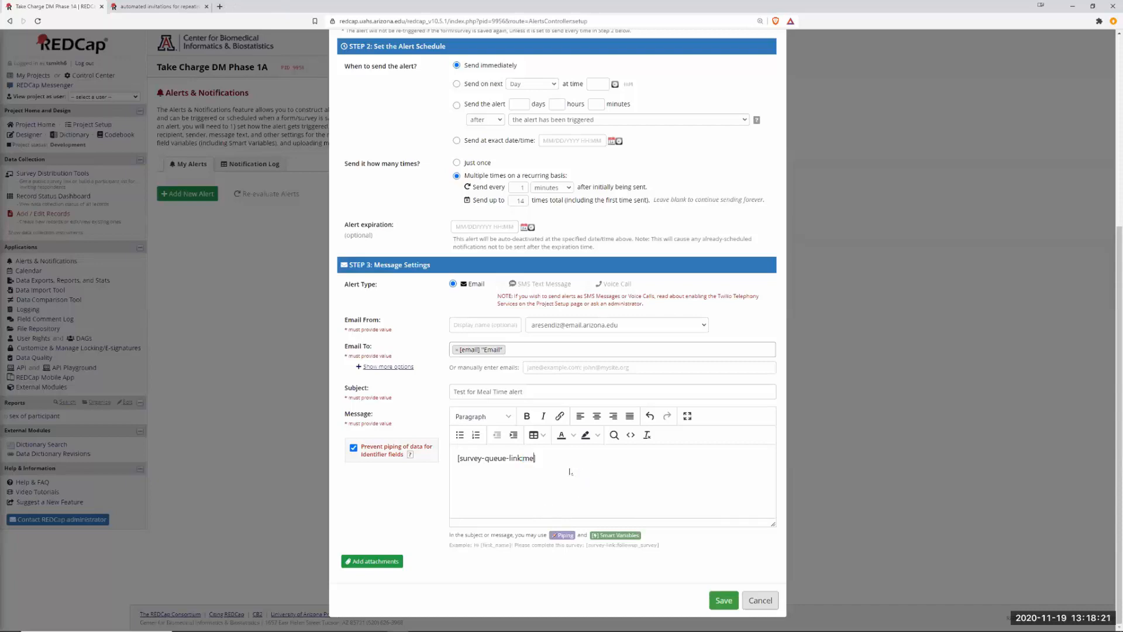
text(time)
Add 'Here is the link:' above and 'Thanks' below the link, then save the alert.
click(461, 458)
text(Here is the lin)
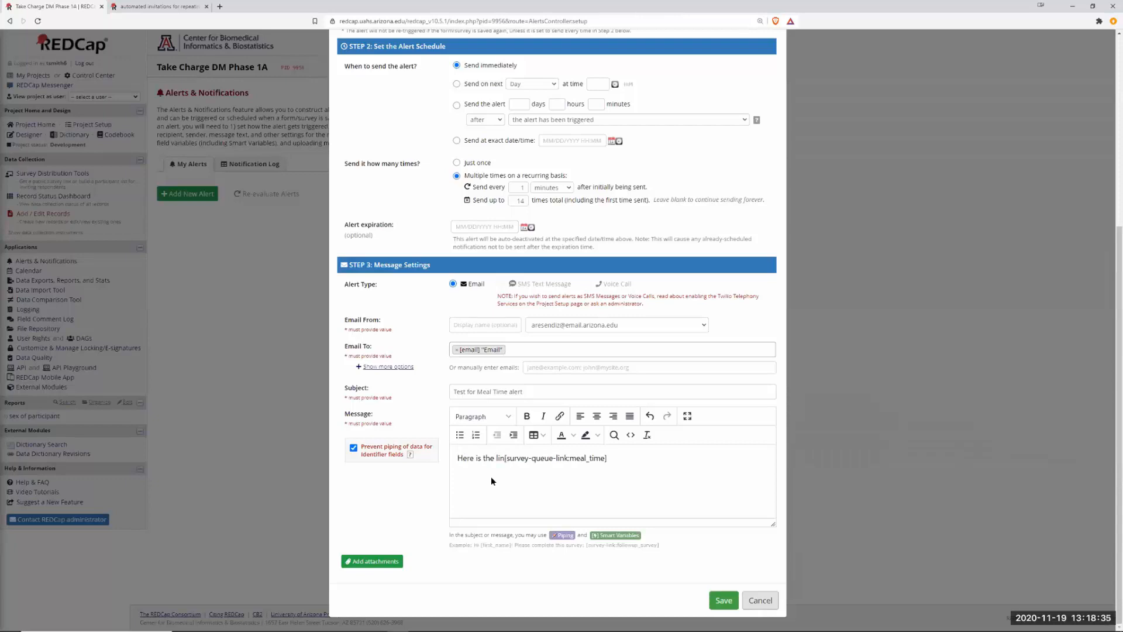
text(k:)
key(Return)
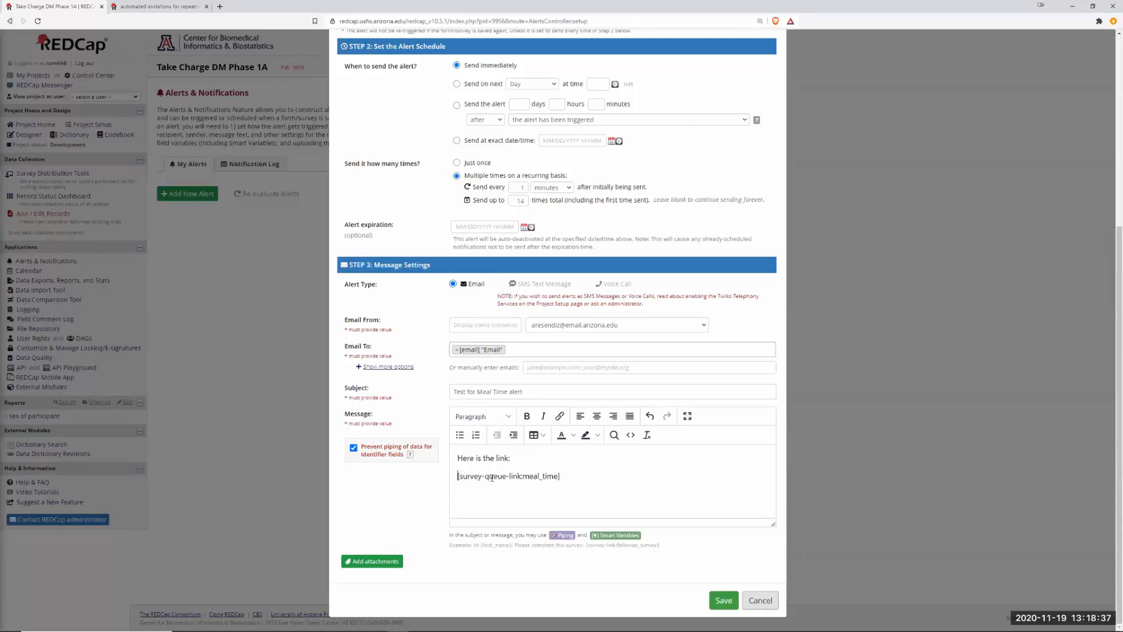
click(582, 477)
key(Return)
text(Thanks)
click(723, 601)
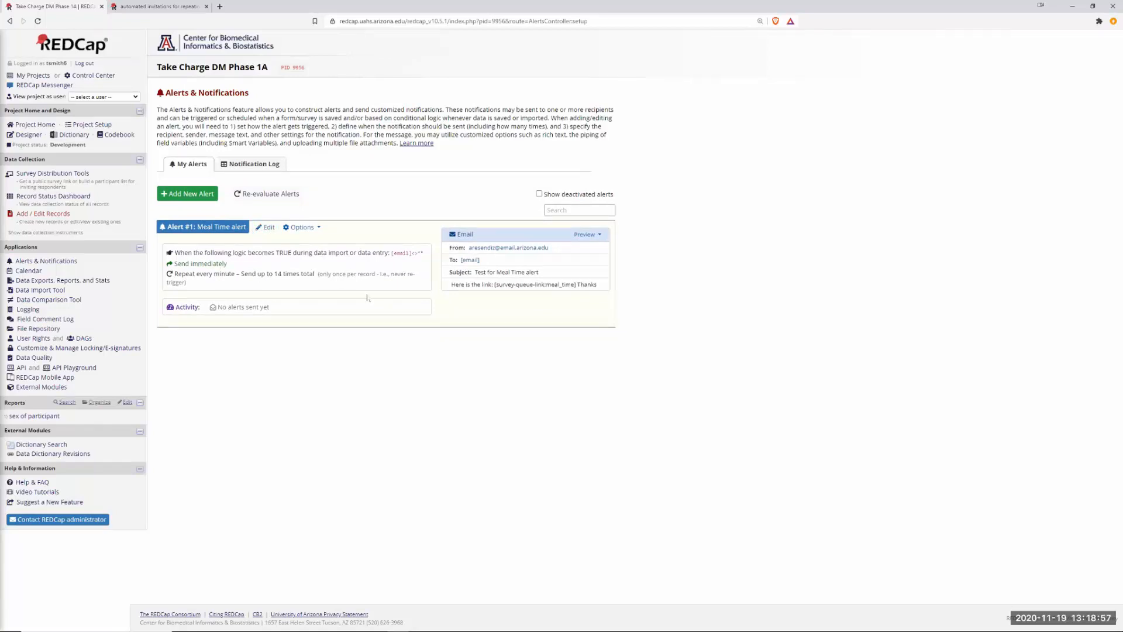
Open the public Screening Form survey and enter the respondent's name, phone number and e-mail.
click(47, 174)
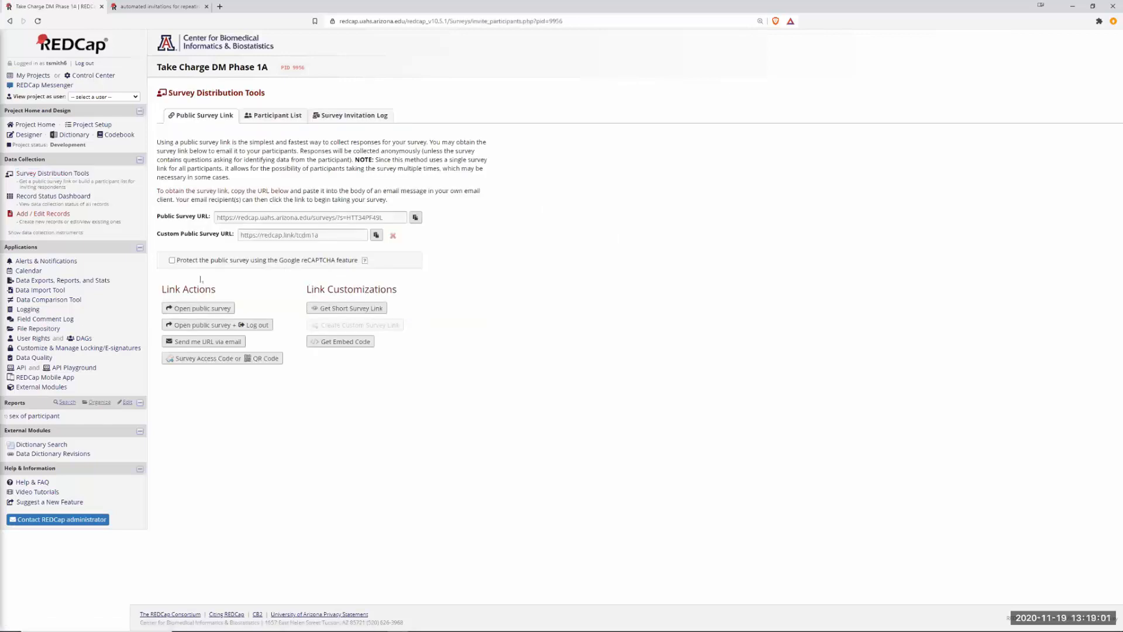
click(195, 309)
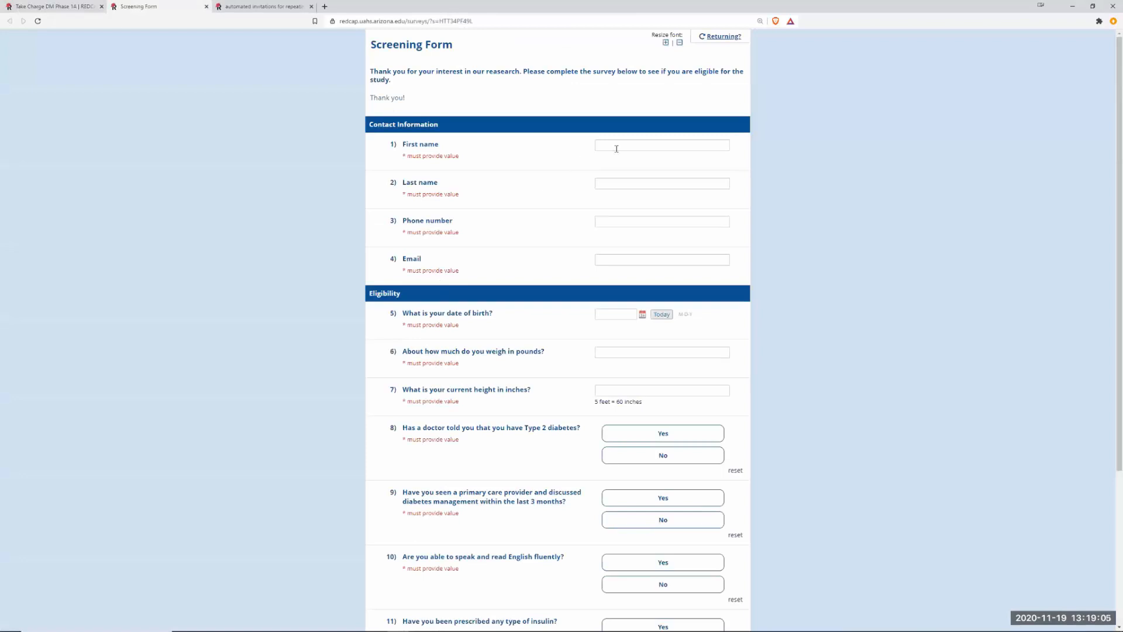
click(613, 143)
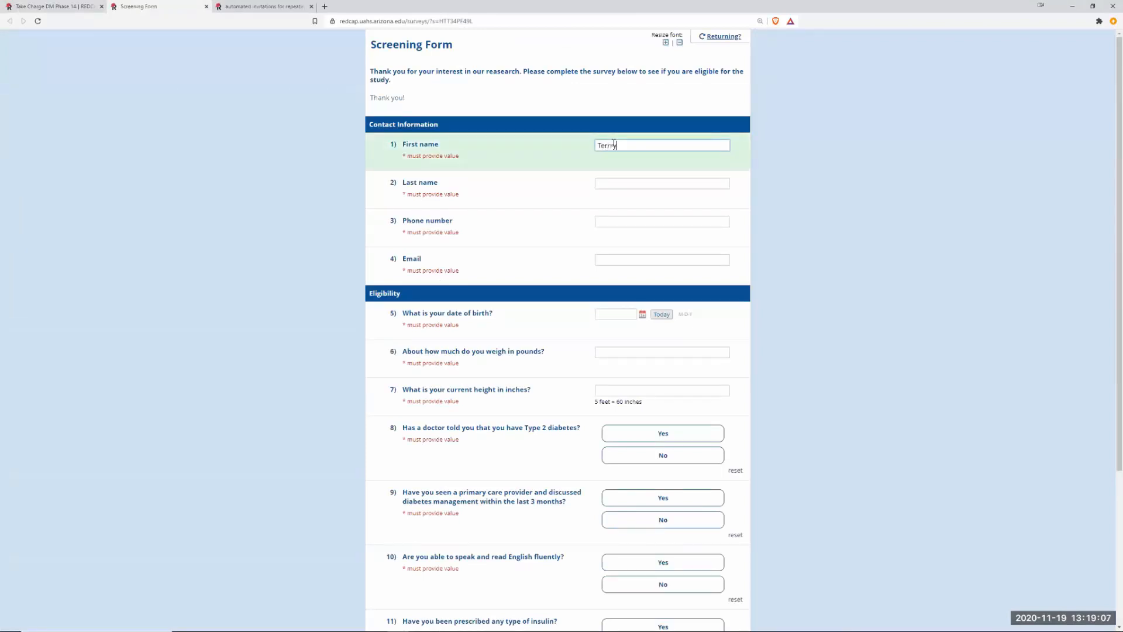
key(Tab)
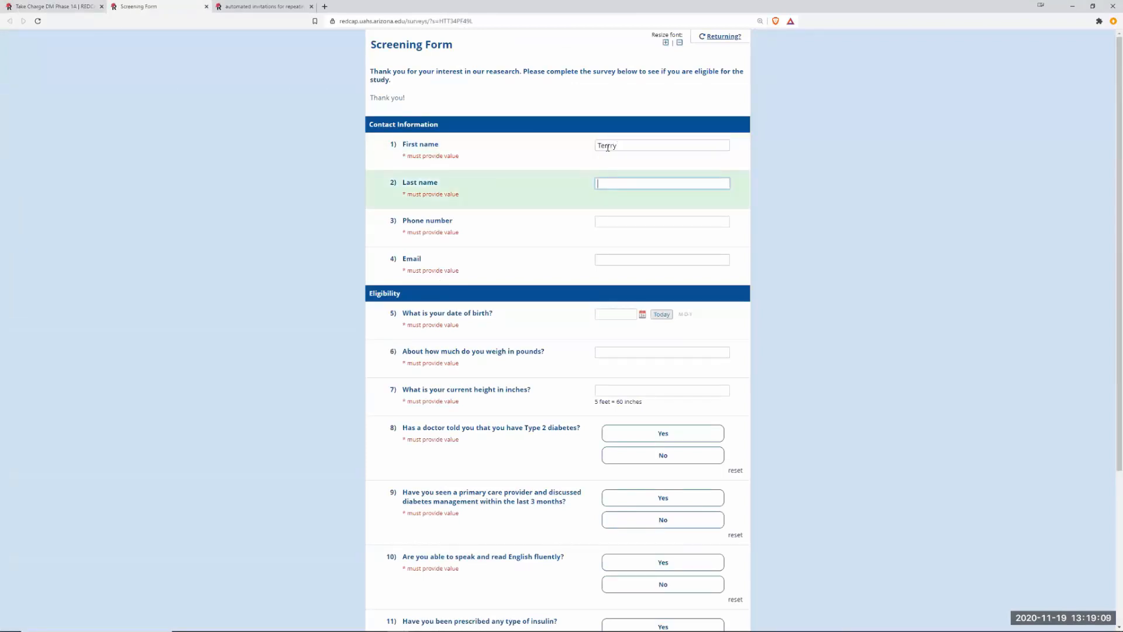
click(615, 146)
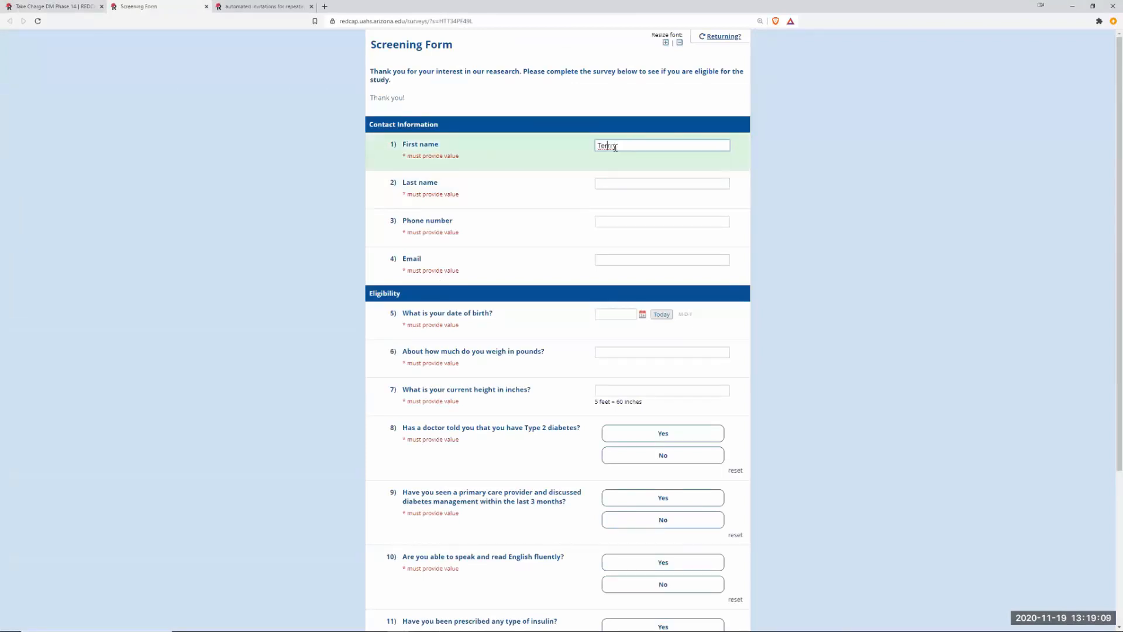
click(606, 181)
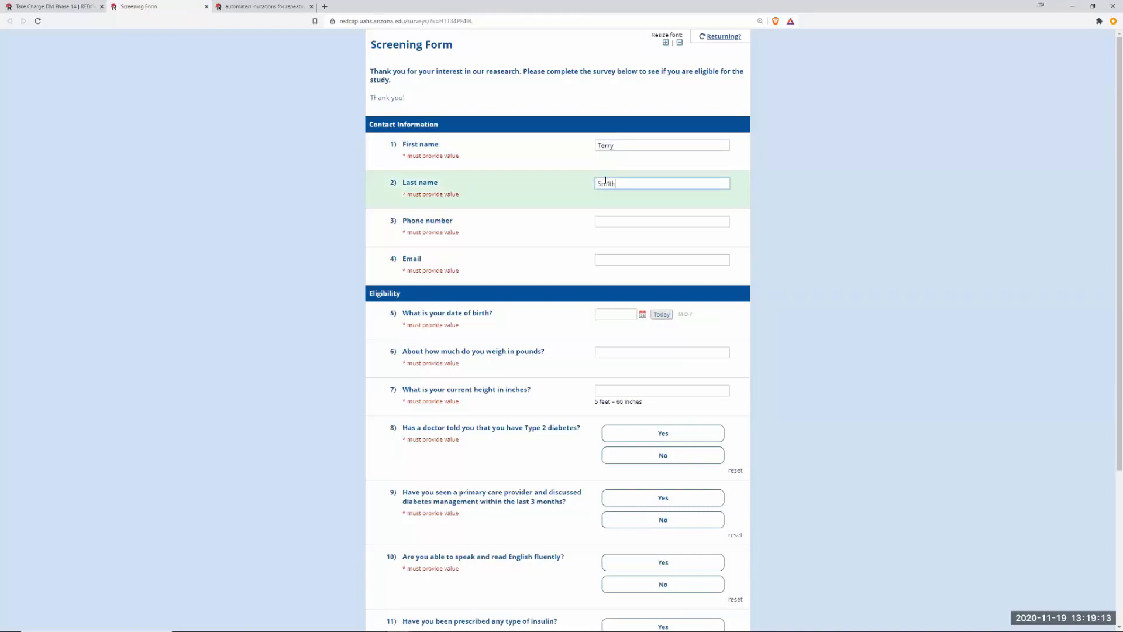
key(Tab)
text(5205551212)
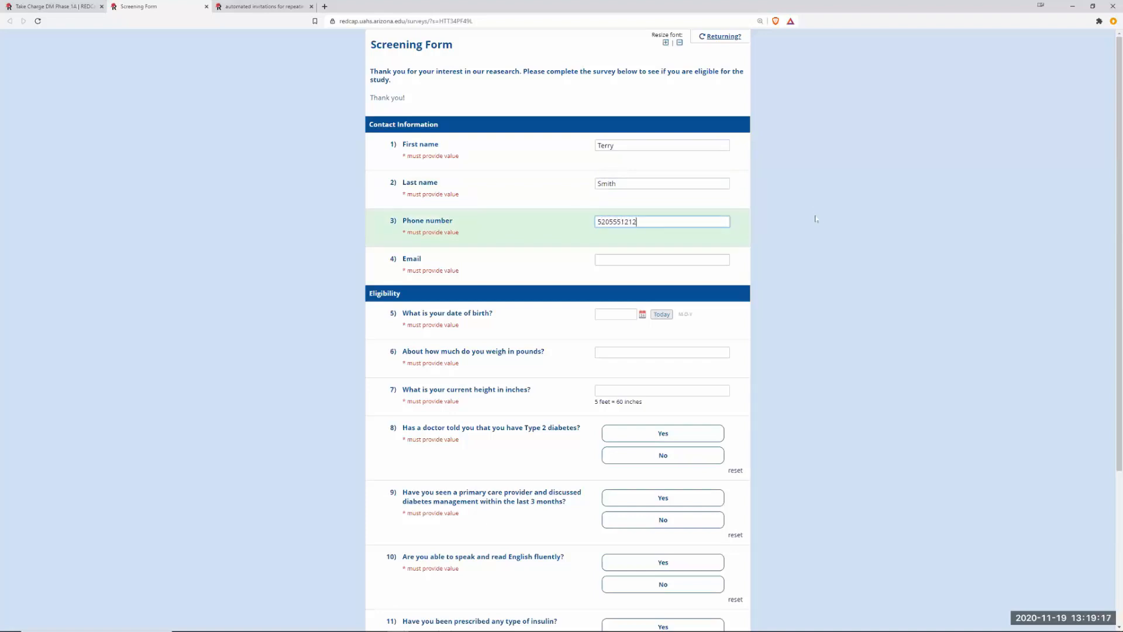
click(610, 261)
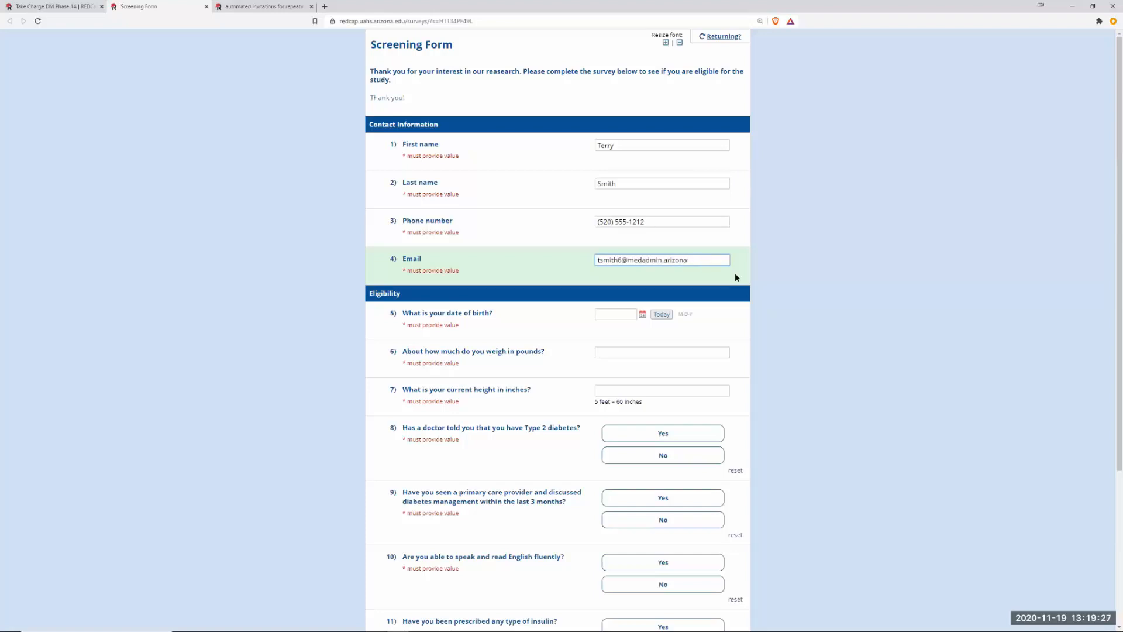
text(.edu)
Enter birth date 8/8/88, weight 175 and height 72.
click(617, 313)
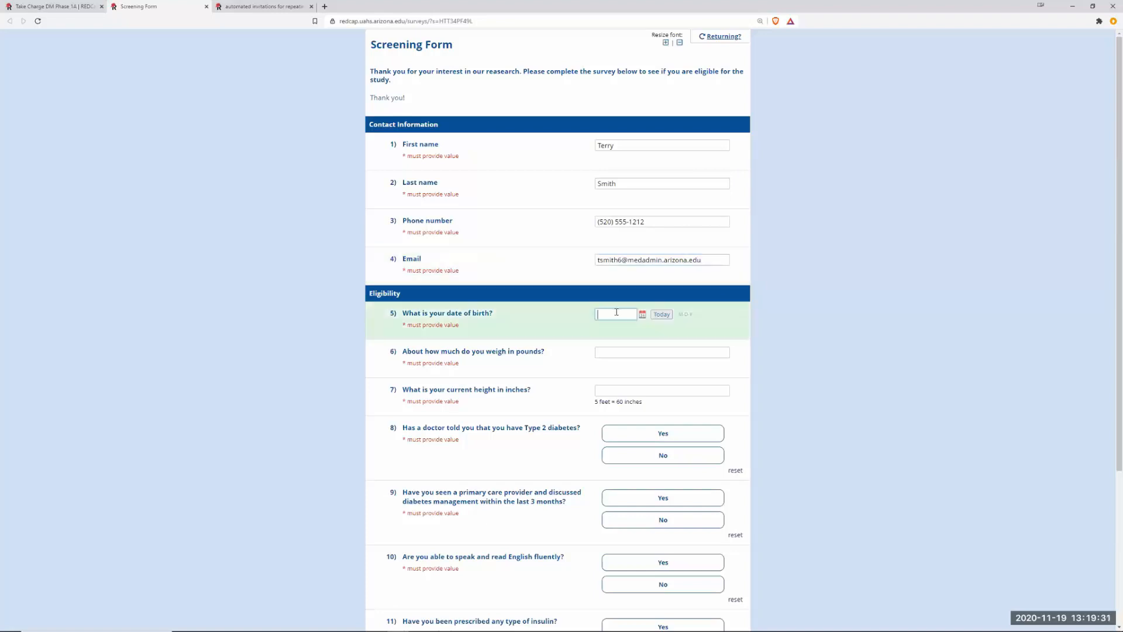
text(8/8/88)
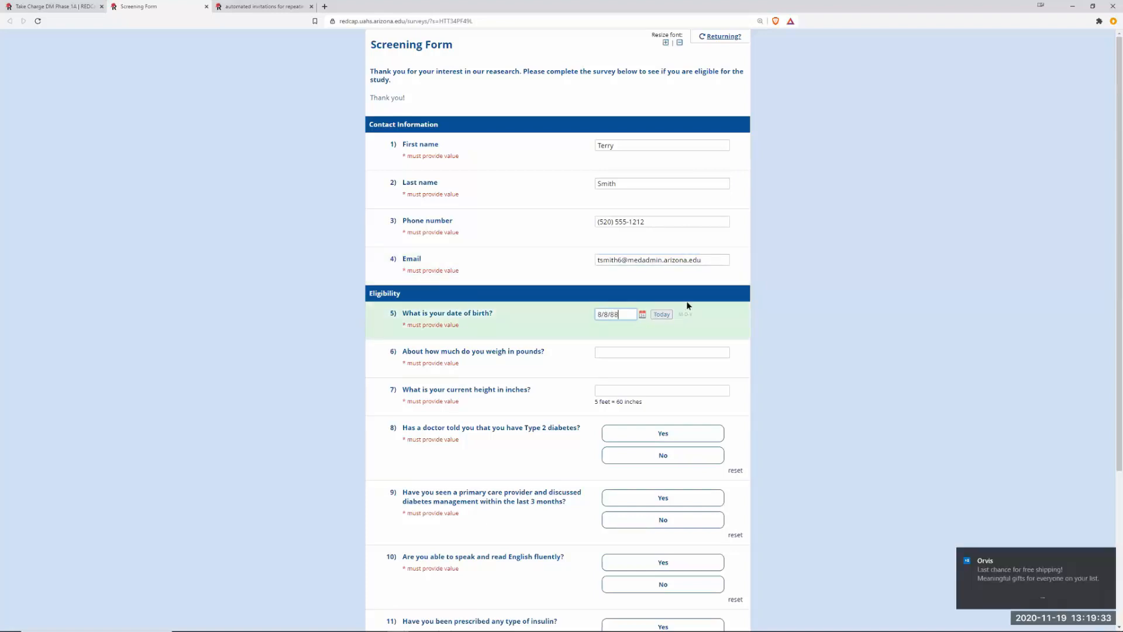
click(615, 353)
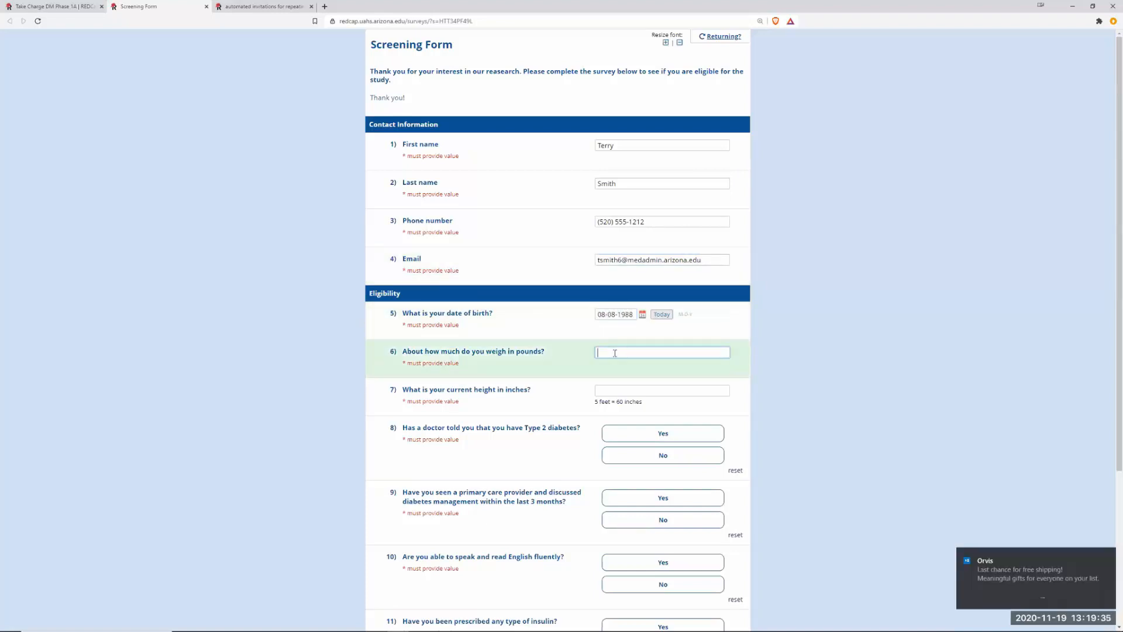
text(175)
click(612, 390)
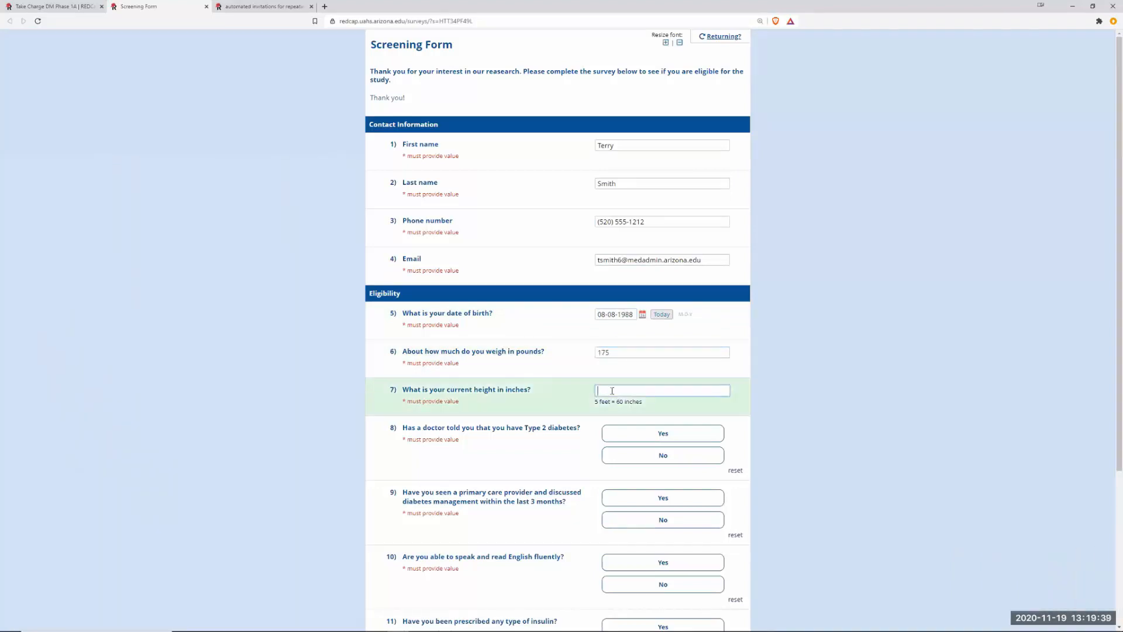
text(72)
Answer Yes to questions 8 through 12 and submit the screening survey.
click(613, 438)
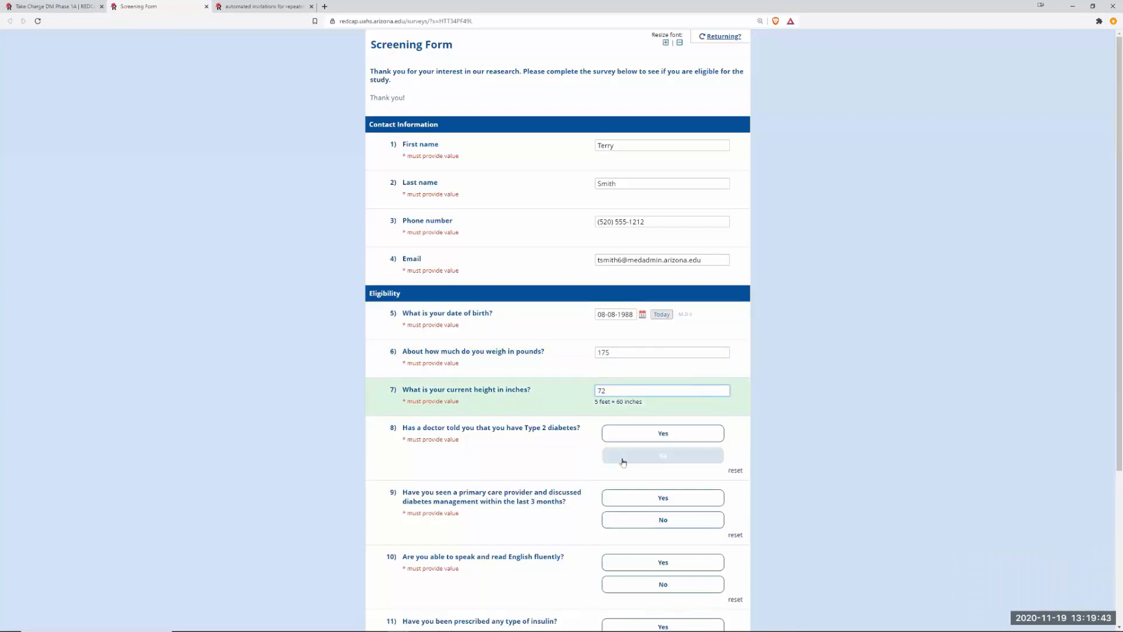
click(624, 459)
scroll(702, 453, down, 3)
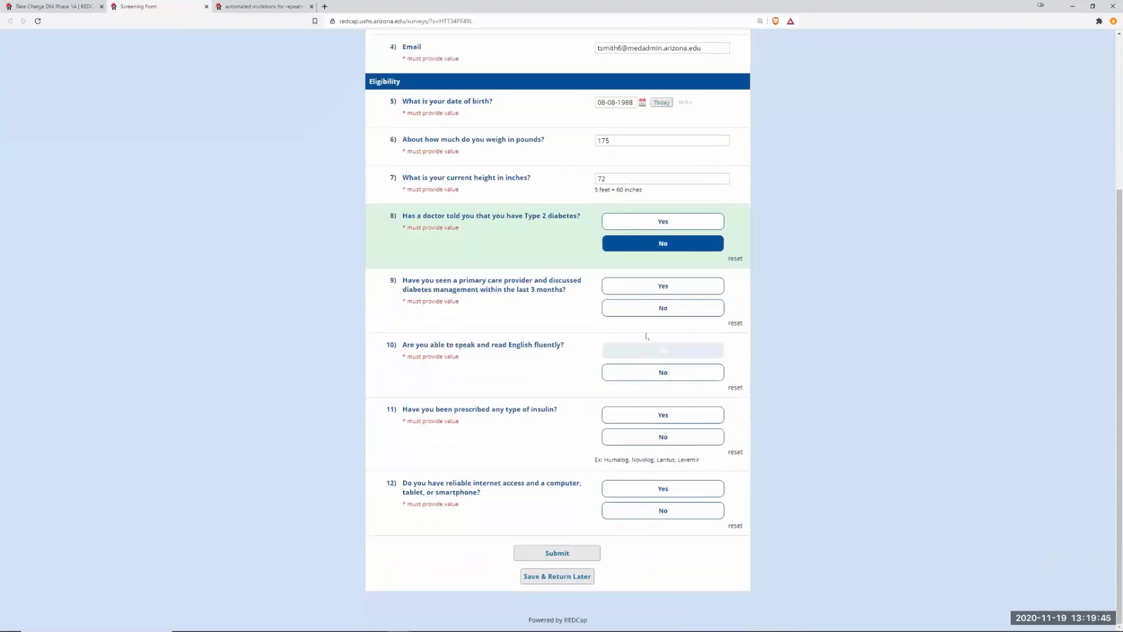
click(632, 226)
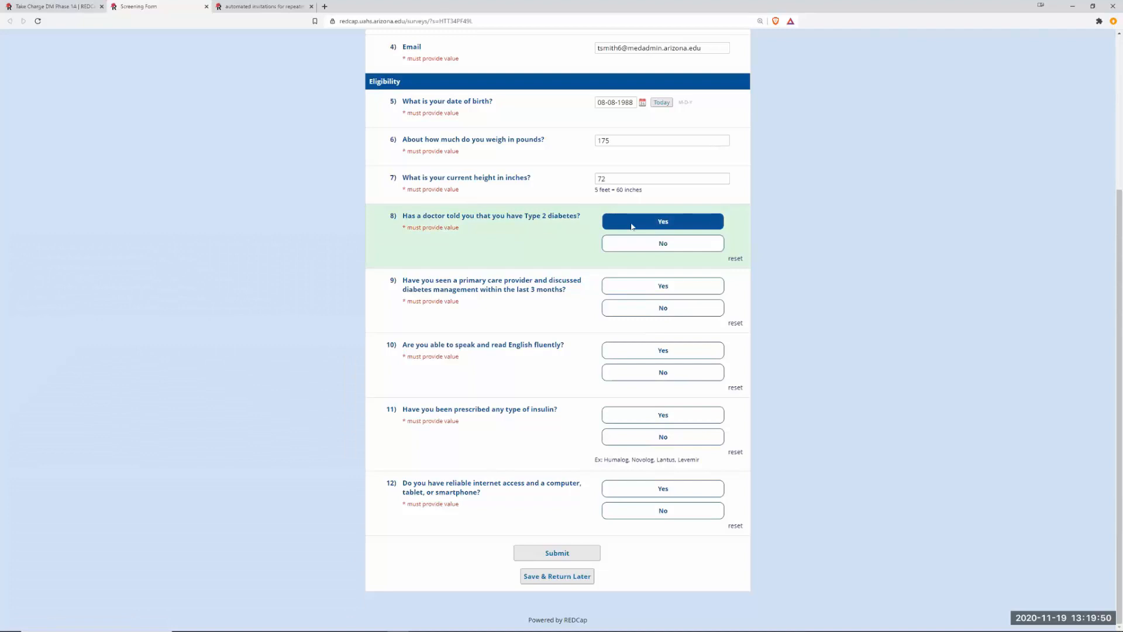
click(631, 290)
click(634, 352)
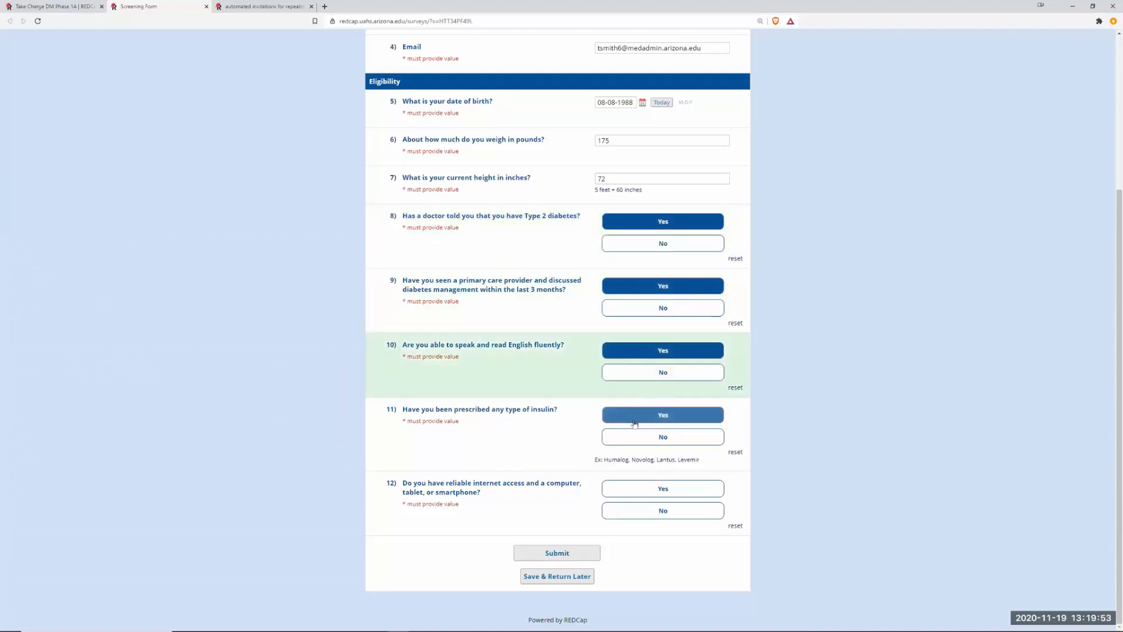
click(636, 415)
click(637, 490)
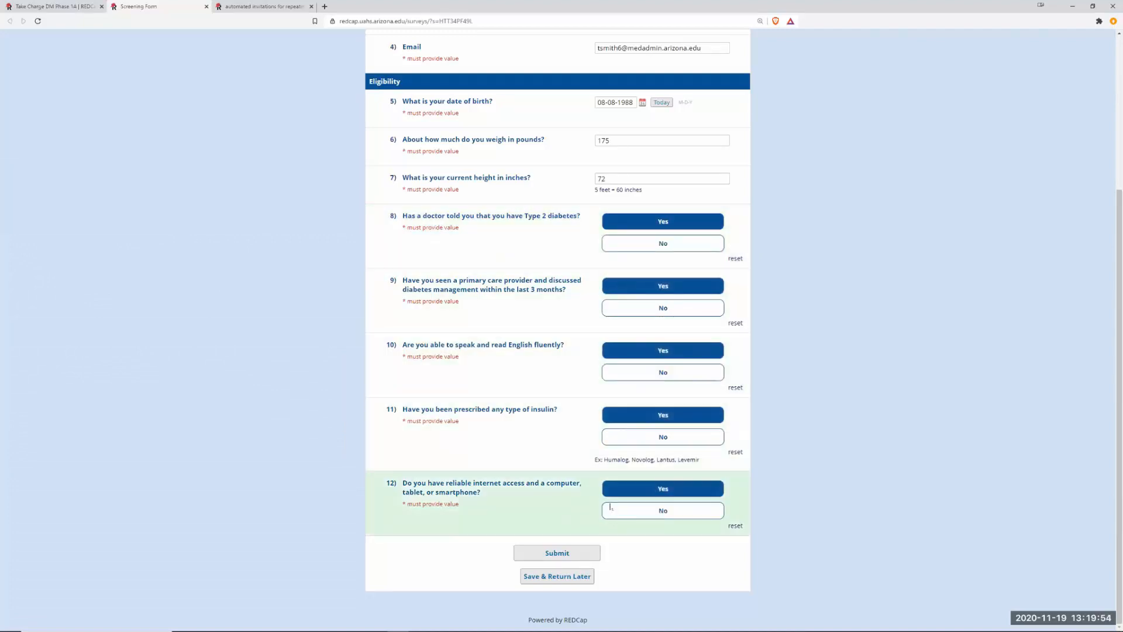
click(564, 553)
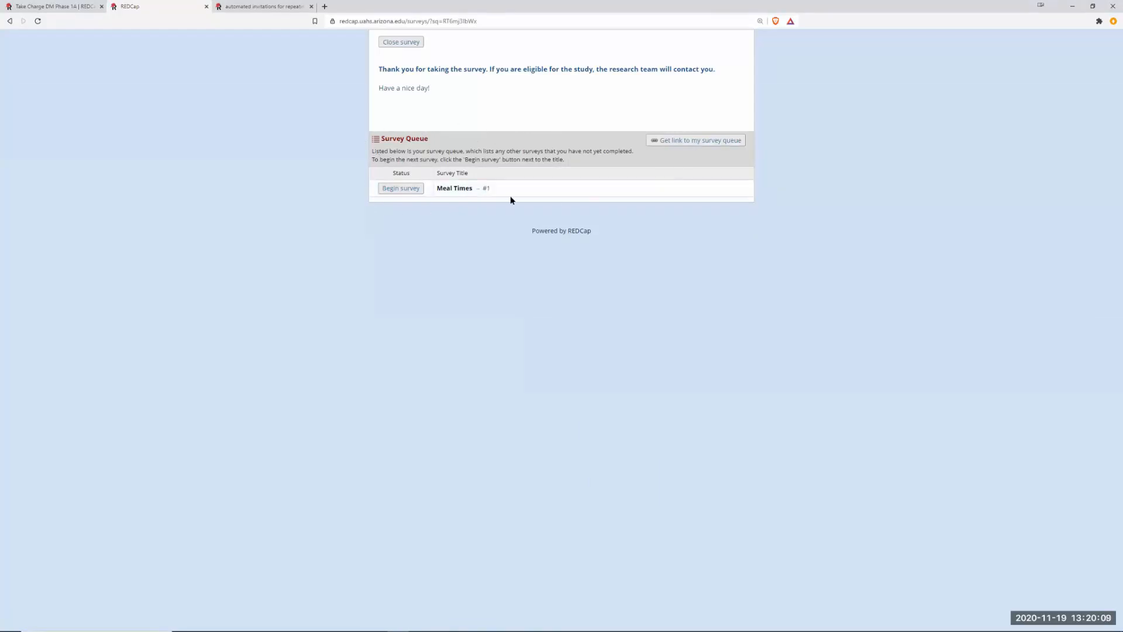
Close the survey and open the meal_time survey queue link from the alert email.
click(399, 44)
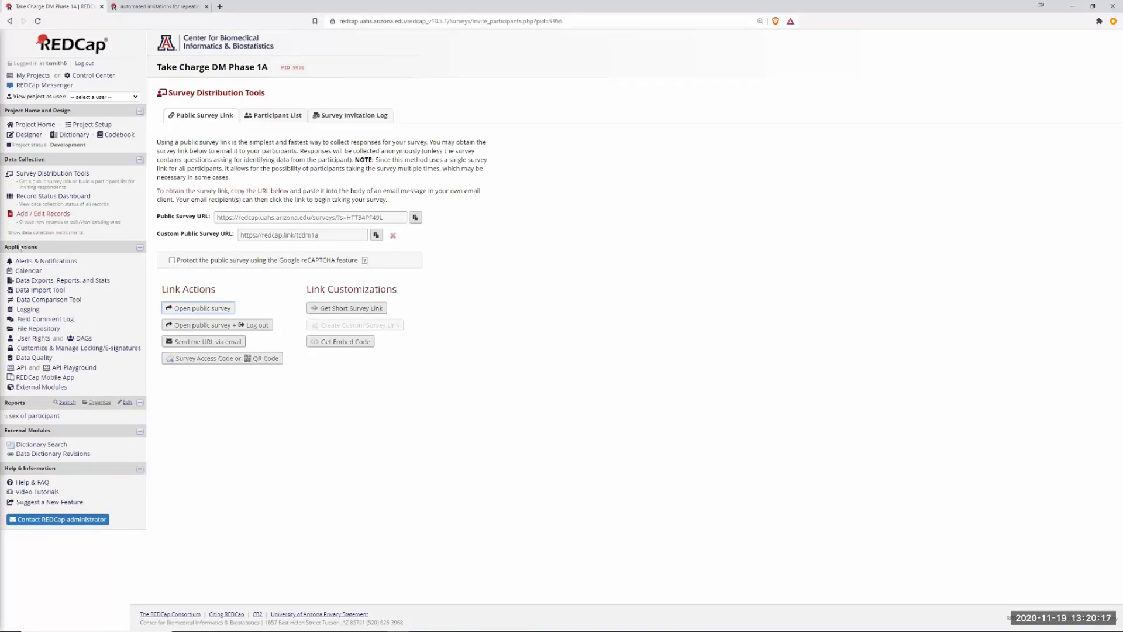
click(51, 233)
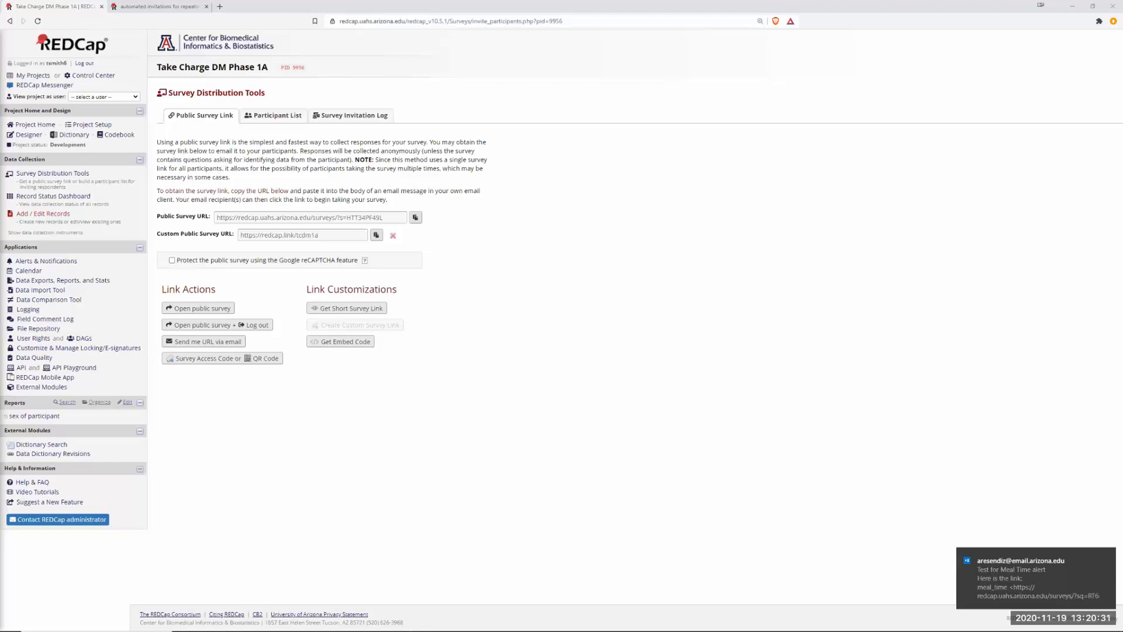
click(314, 251)
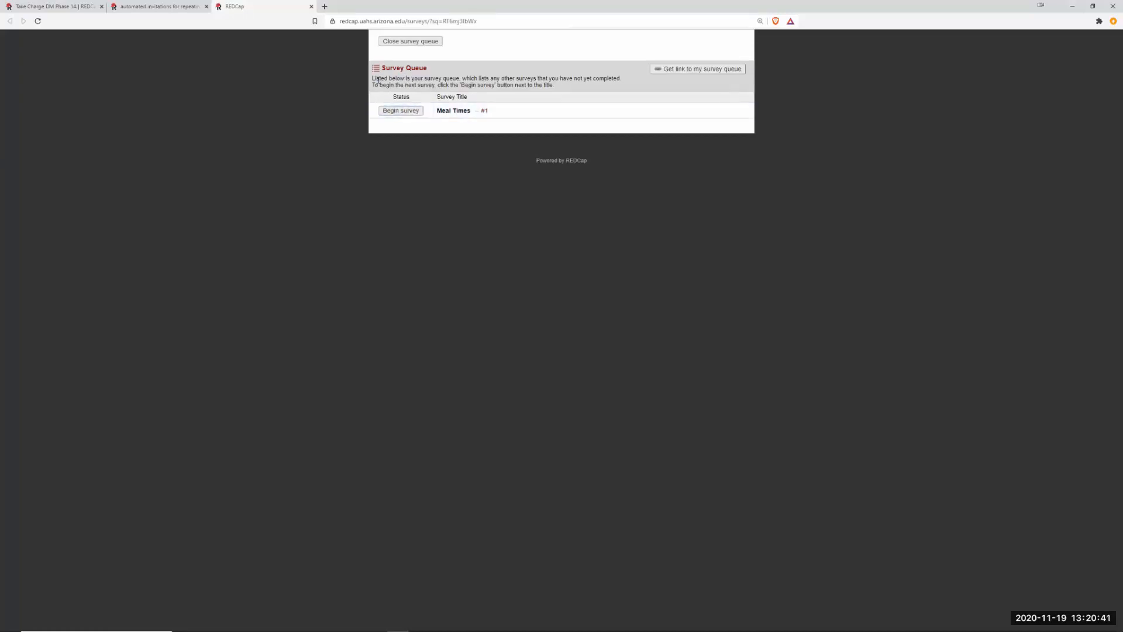
drag(399, 79, 556, 88)
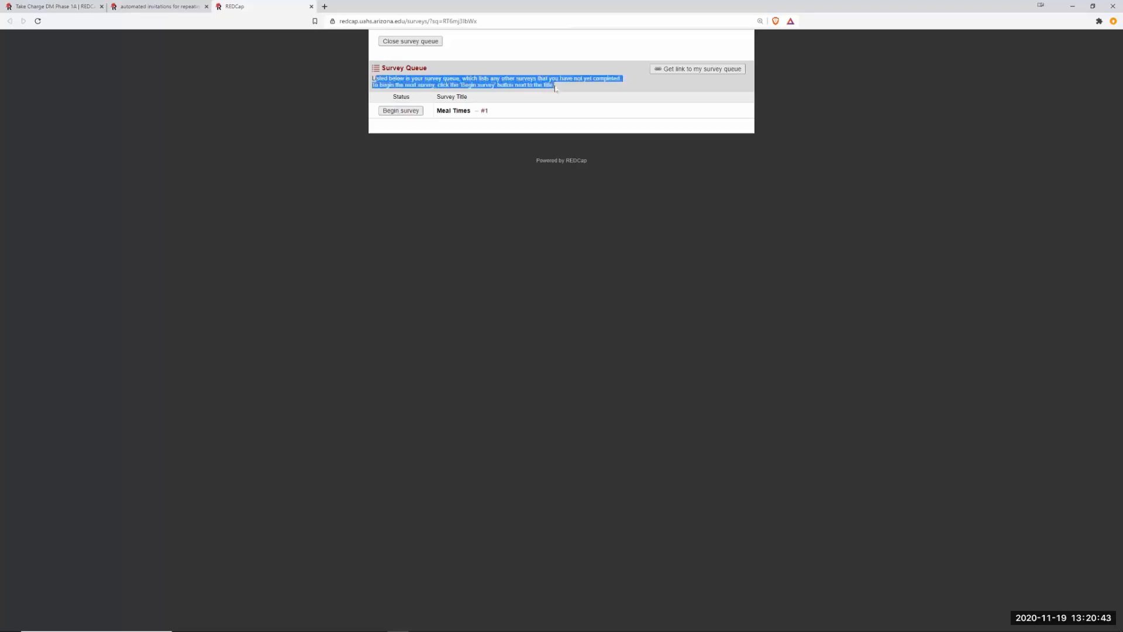
click(401, 111)
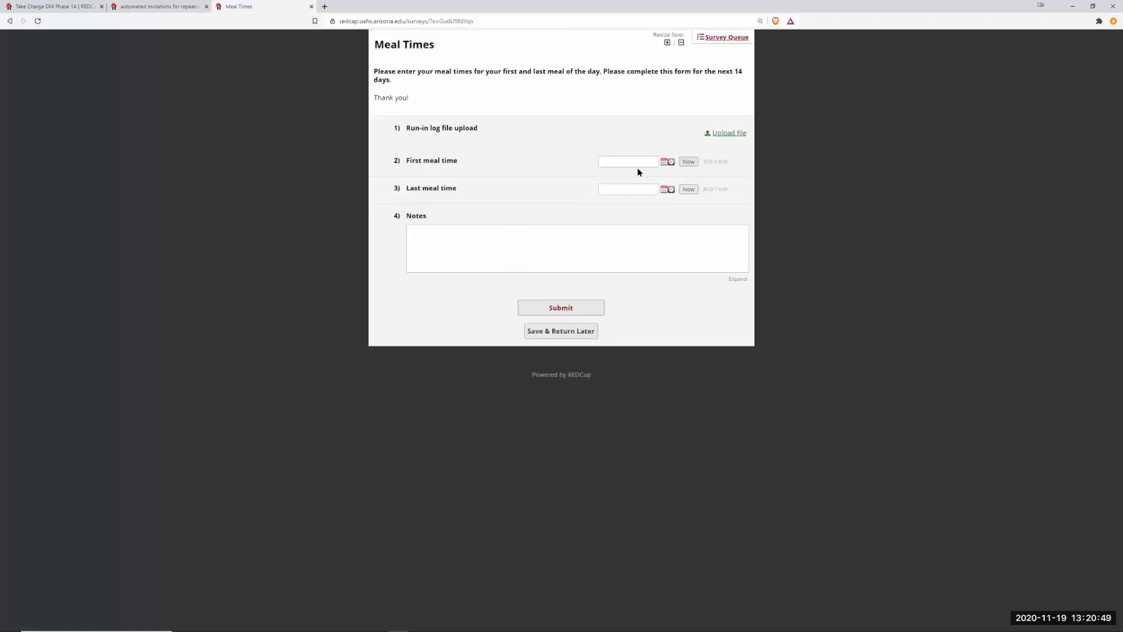
click(688, 161)
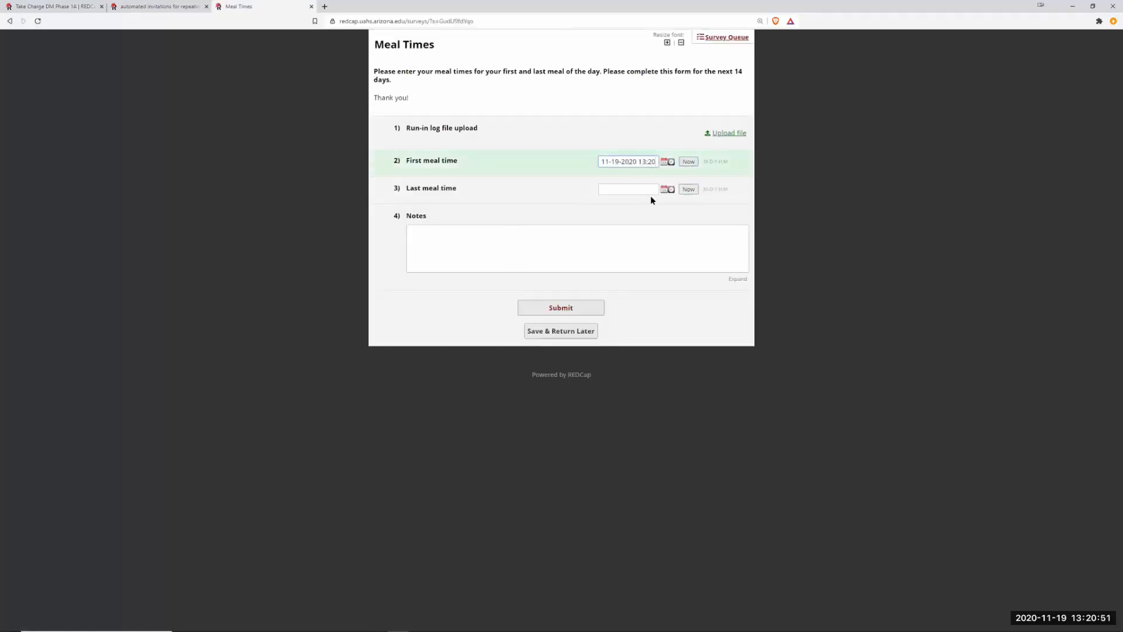
click(689, 189)
click(444, 239)
text(atest)
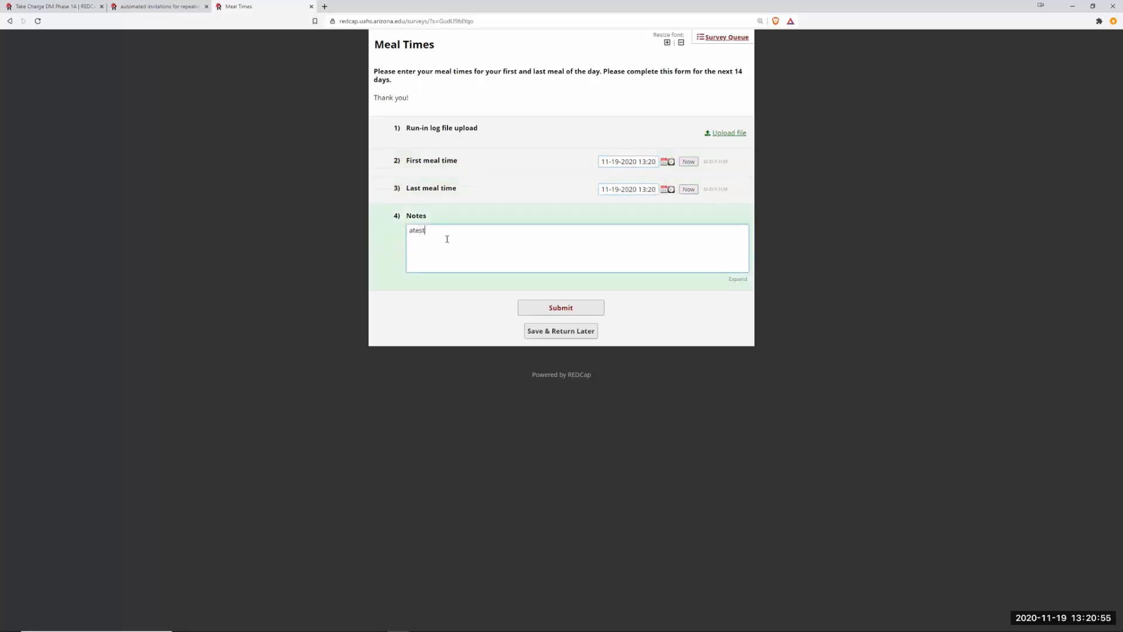
key(BackSpace)
key(BackSpace)
key(BackSpace)
key(BackSpace)
text(test)
click(547, 309)
click(547, 309)
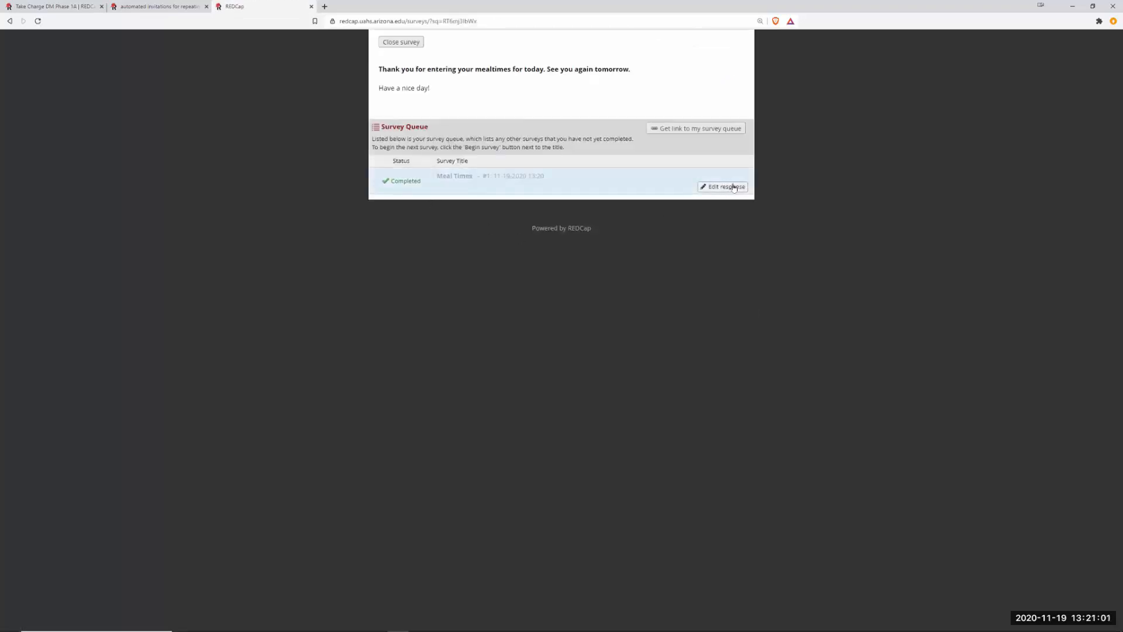
click(412, 41)
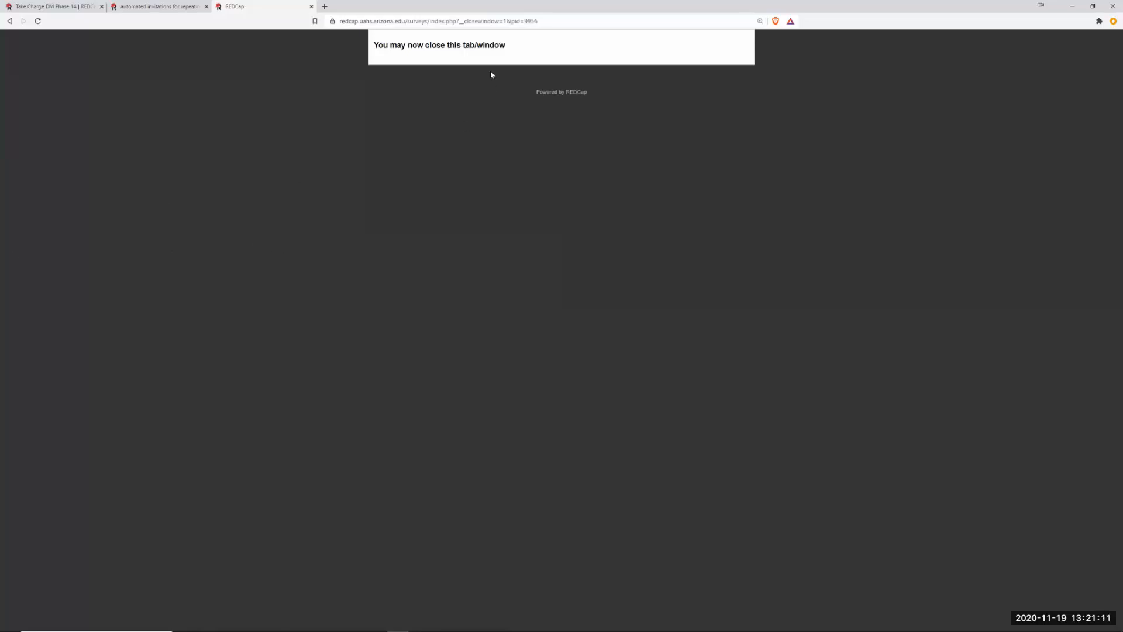
Close the survey tab, cancel the alert dialog, and return to the Take Charge DM Phase 1A project.
key(ctrl+w)
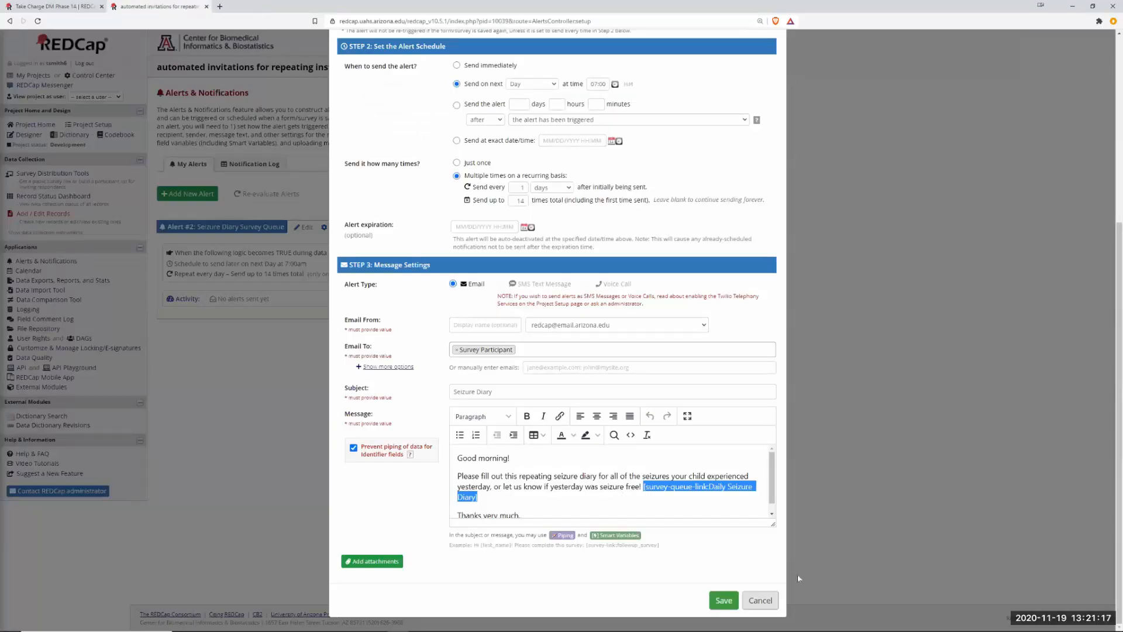
click(761, 600)
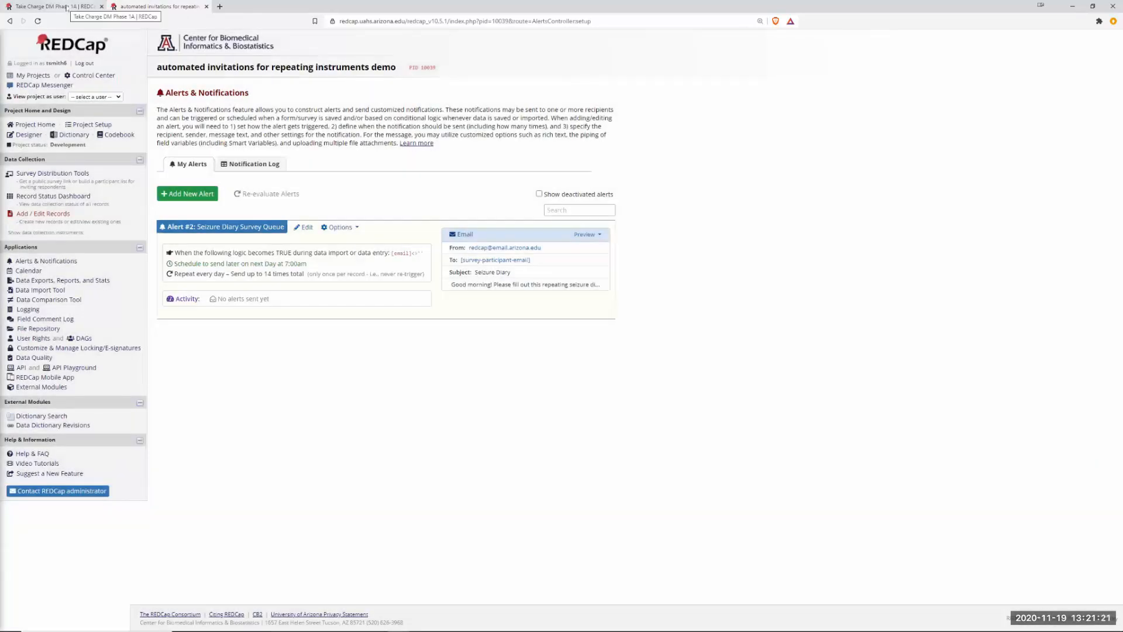
click(68, 8)
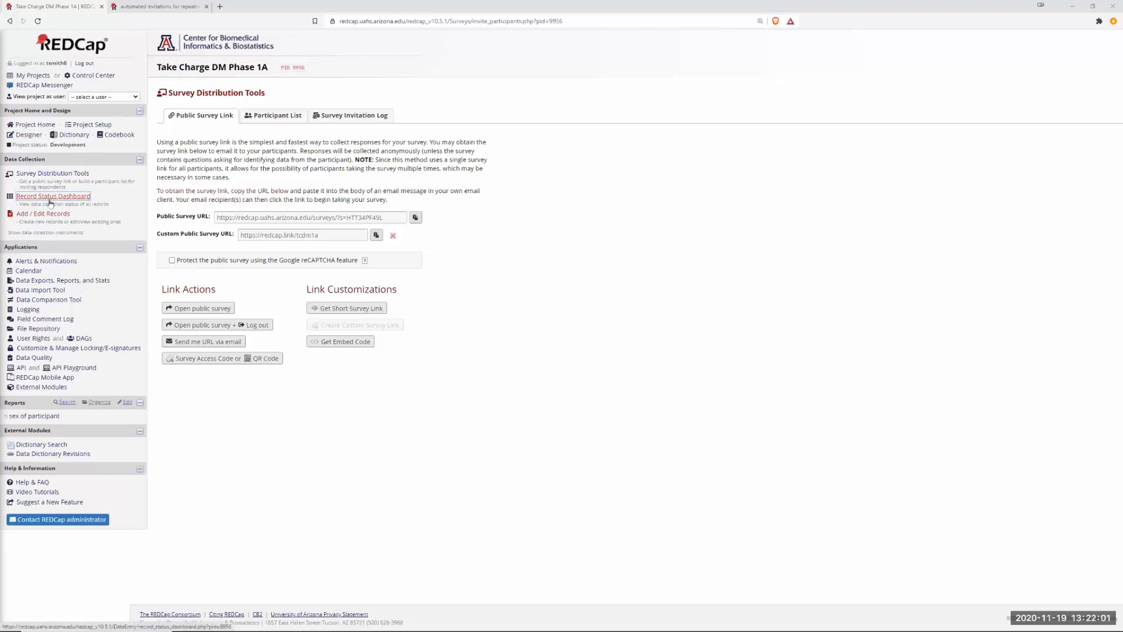
Start a new alert named 'Meal Time 2', then discard it without saving.
click(47, 261)
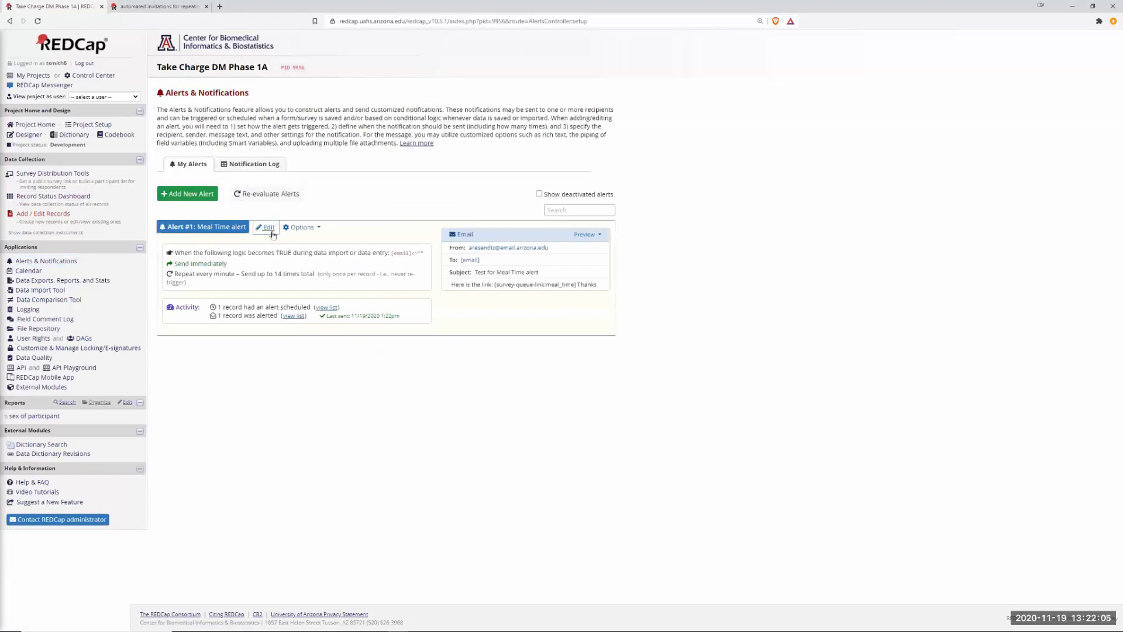
click(187, 193)
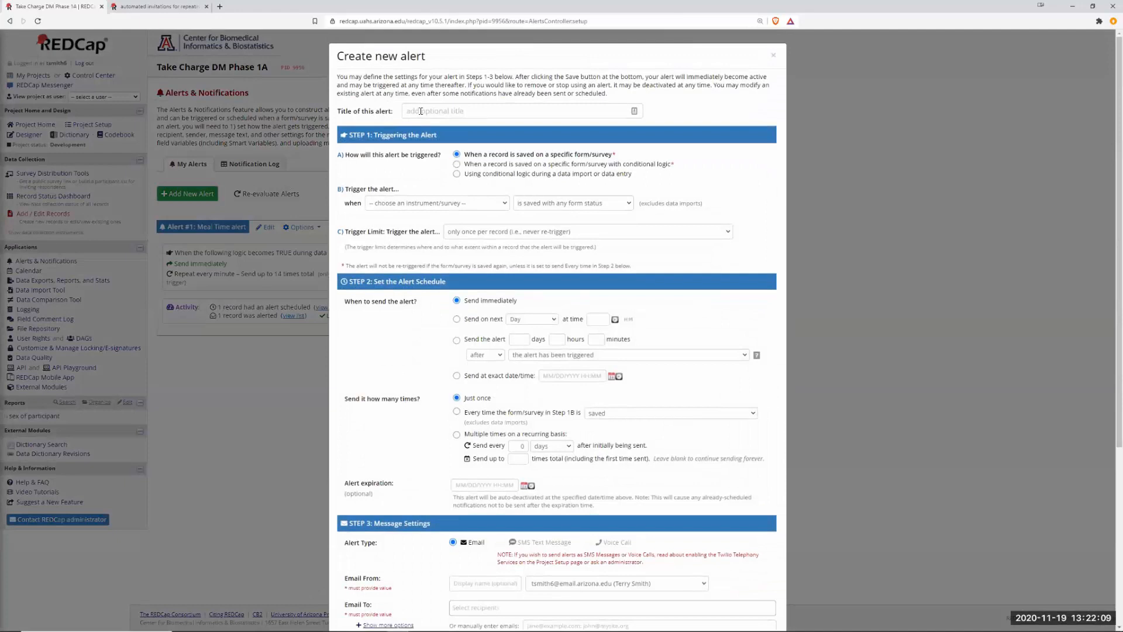
click(420, 111)
text(Meal Time 2)
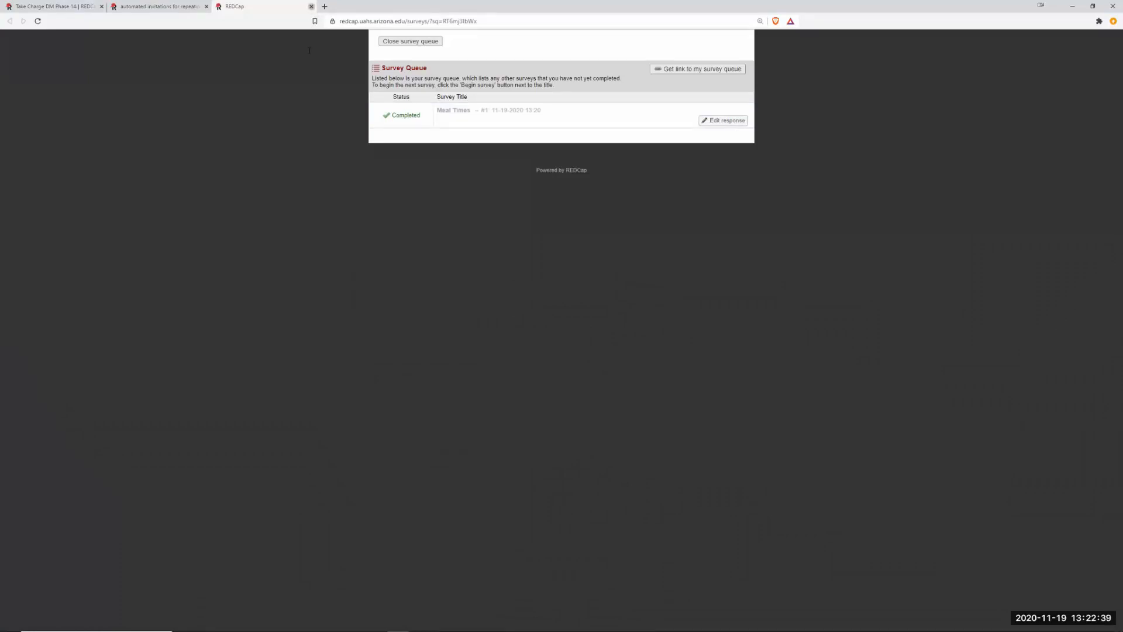
click(312, 7)
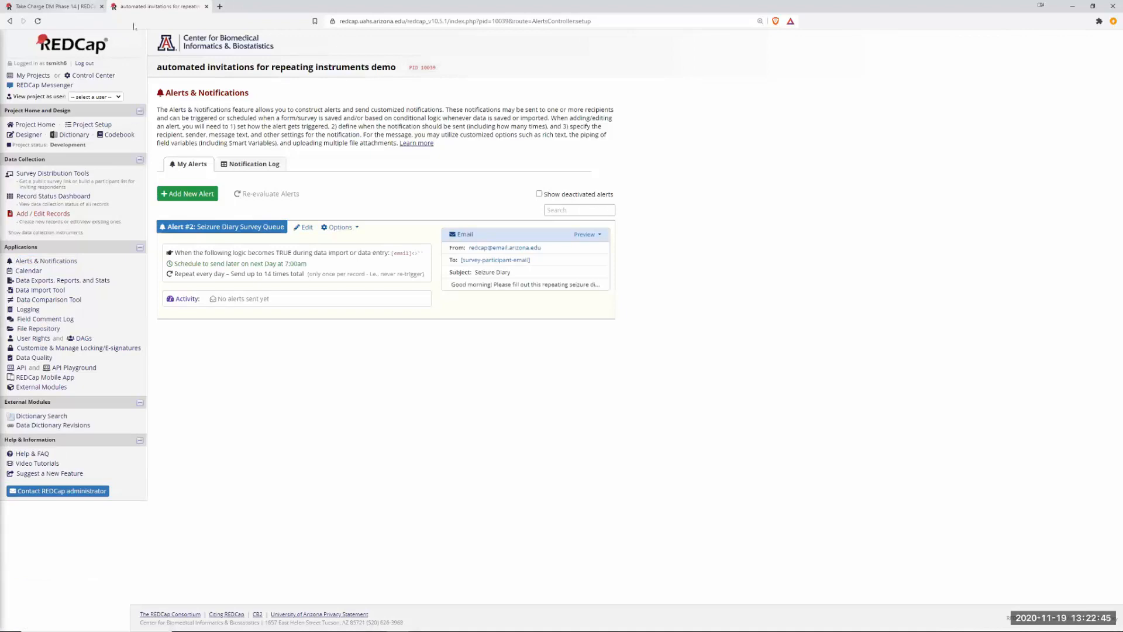
click(53, 6)
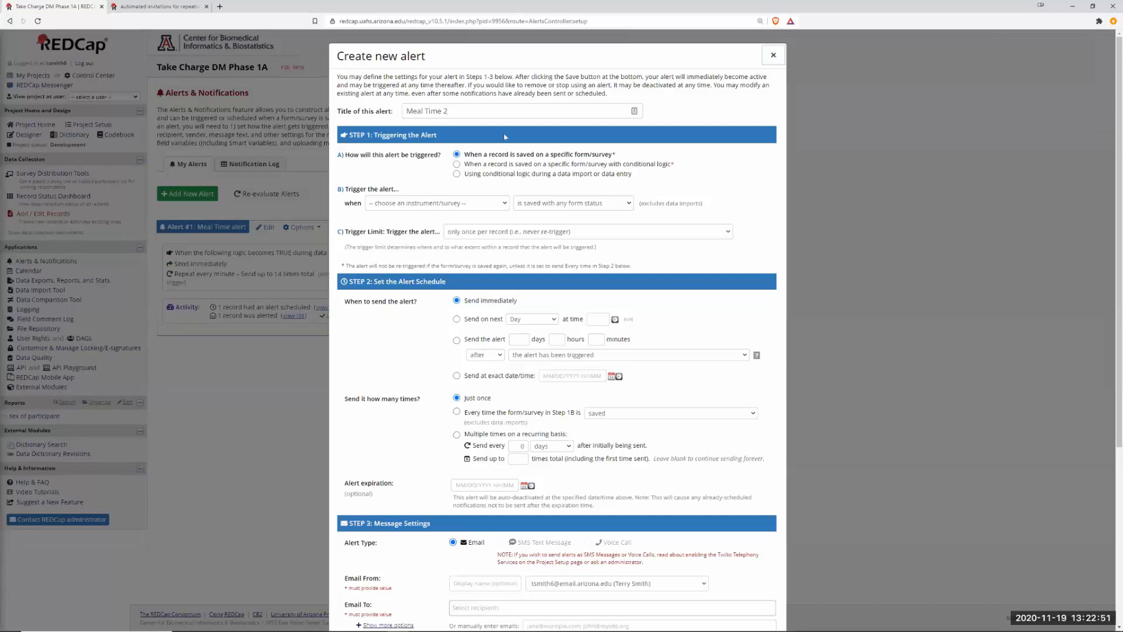
click(774, 55)
Review the Meal Time alert's settings and close its editor without saving.
click(266, 227)
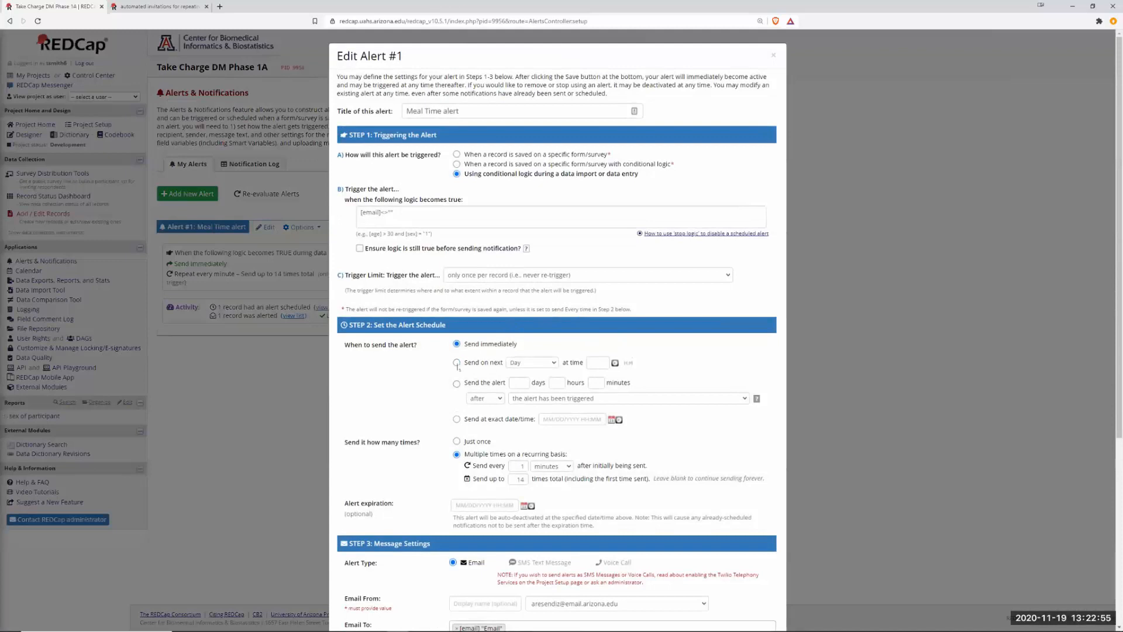
scroll(553, 372, down, 3)
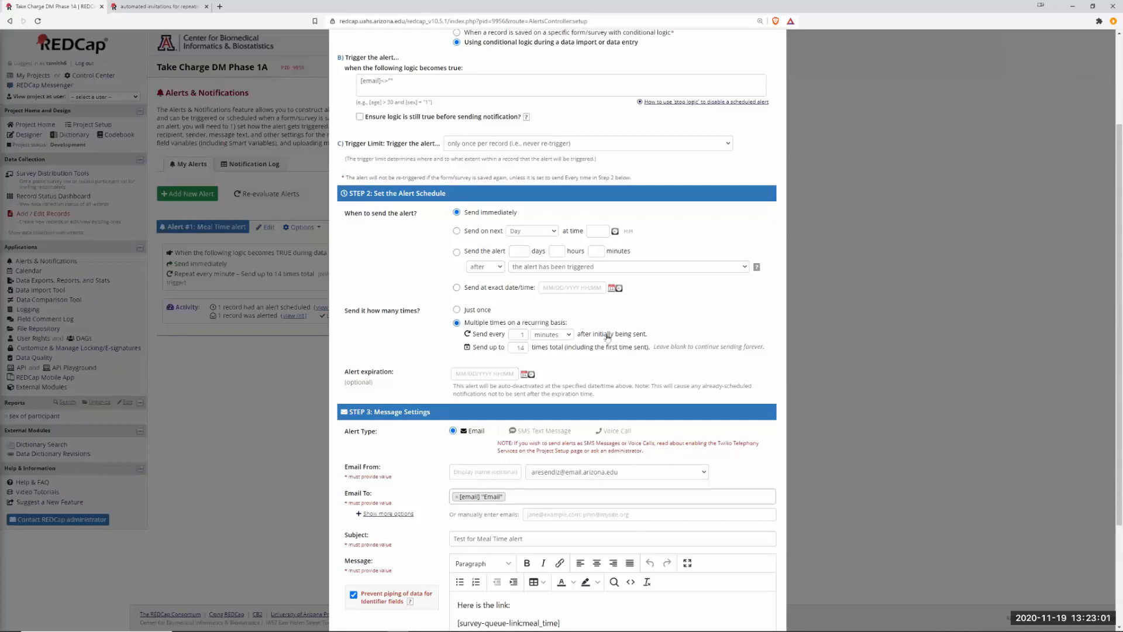
scroll(608, 338, down, 3)
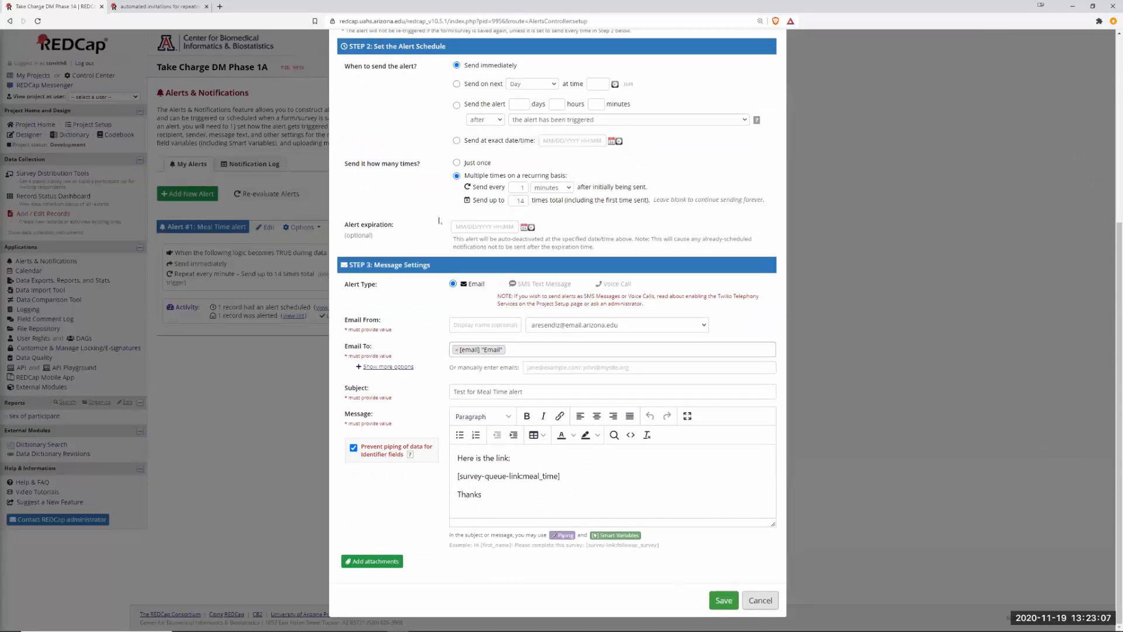
scroll(494, 211, up, 3)
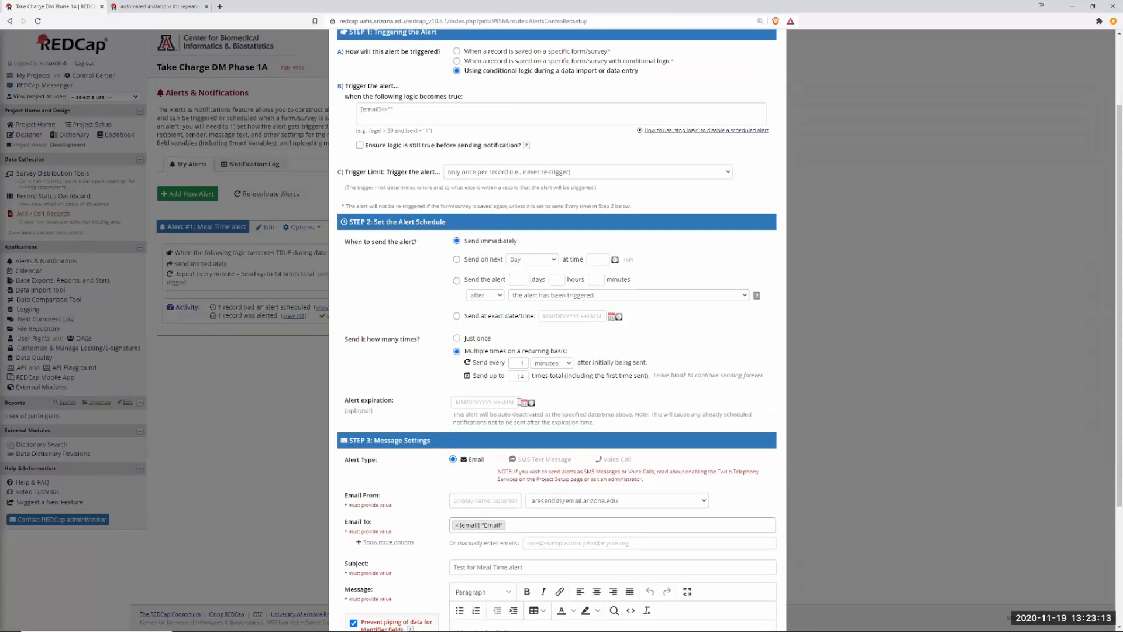
scroll(652, 419, down, 3)
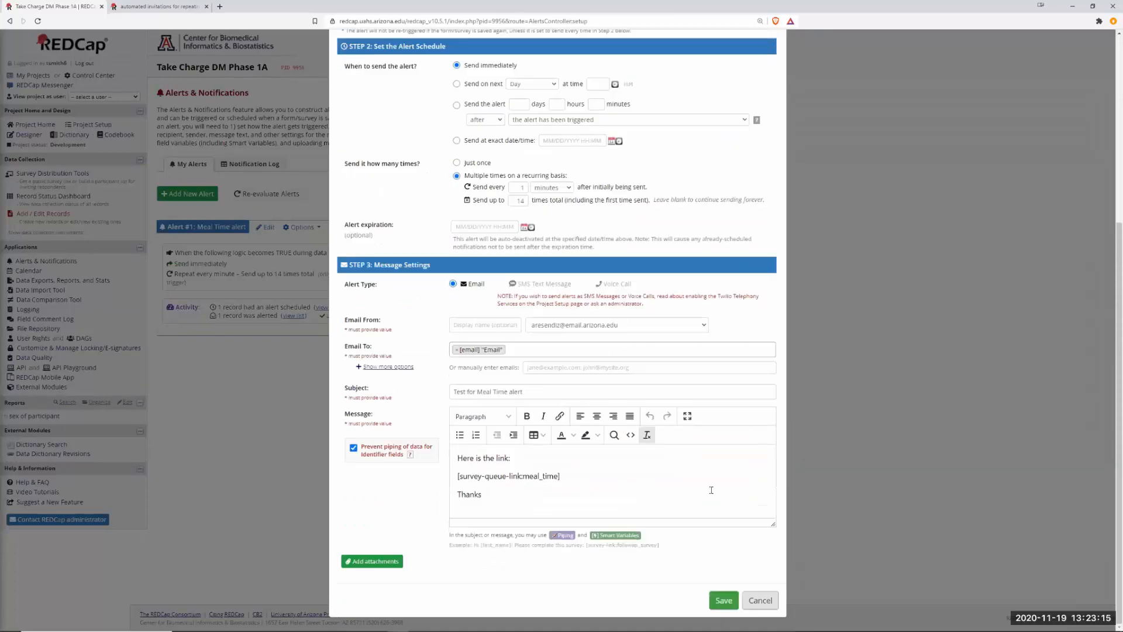
click(761, 600)
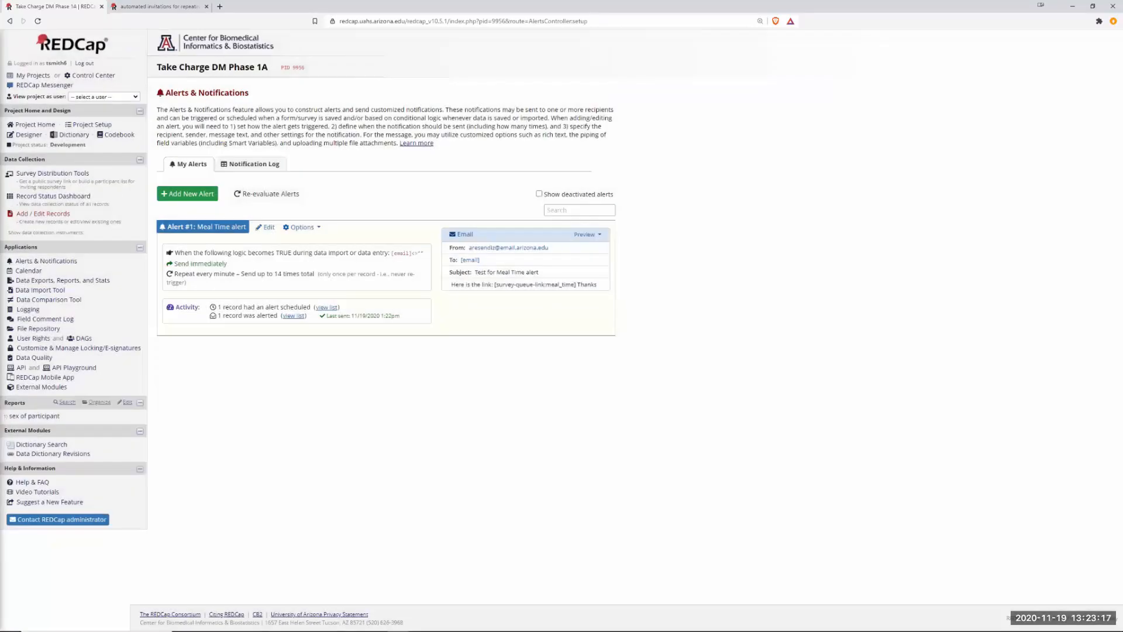
Open the Meal Time email's survey link, close the completed queue, and return to the demo project.
key(alt+Tab)
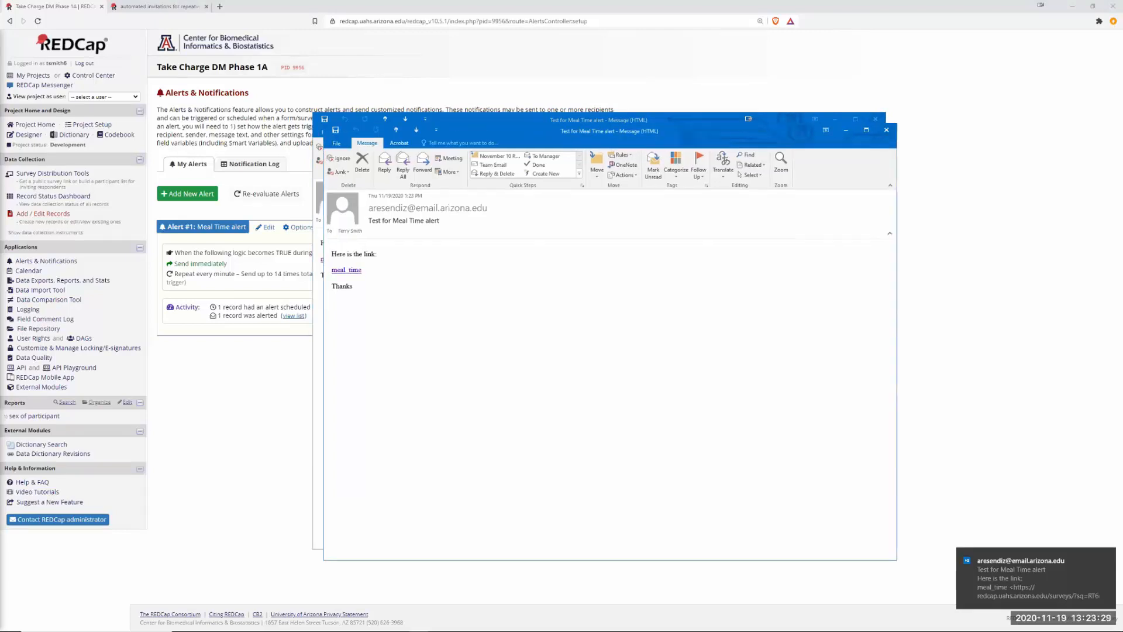
click(345, 271)
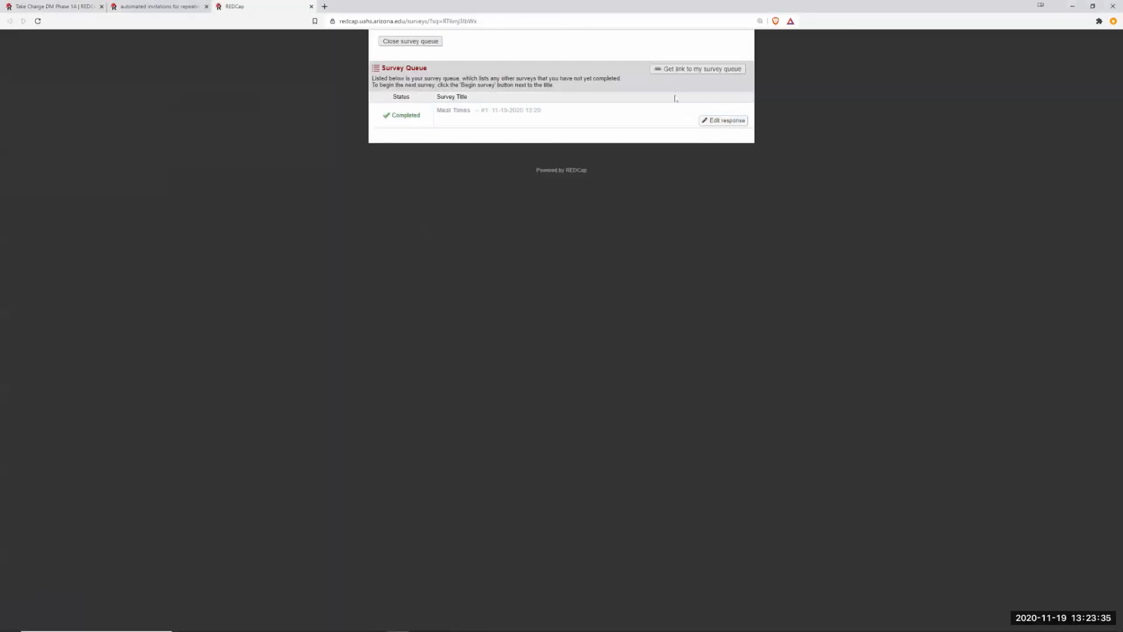
click(427, 42)
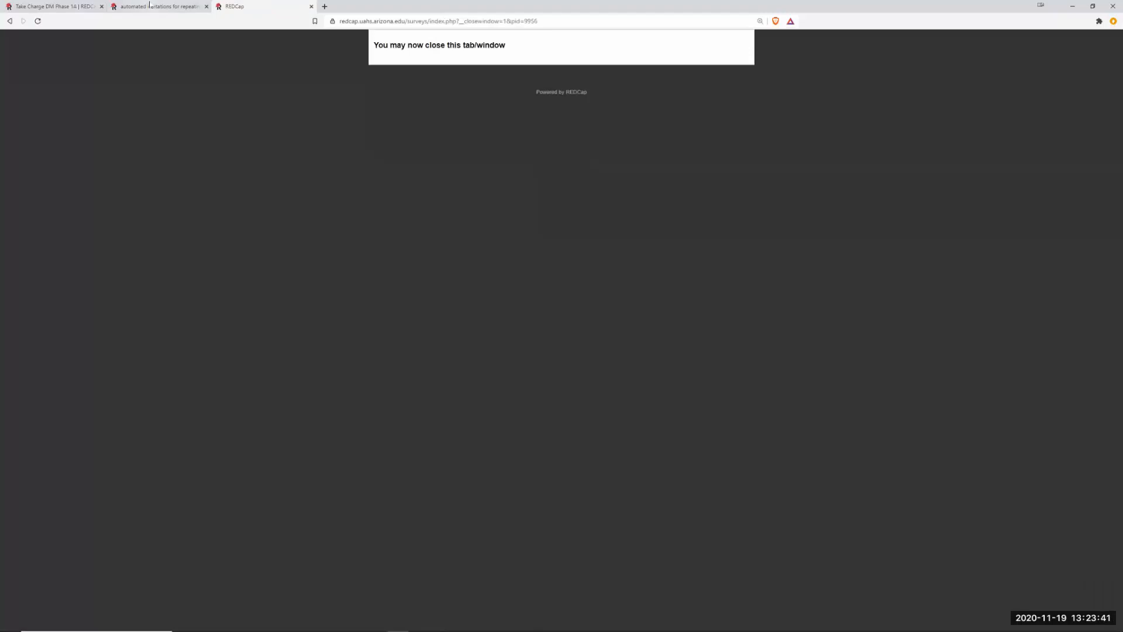
click(138, 8)
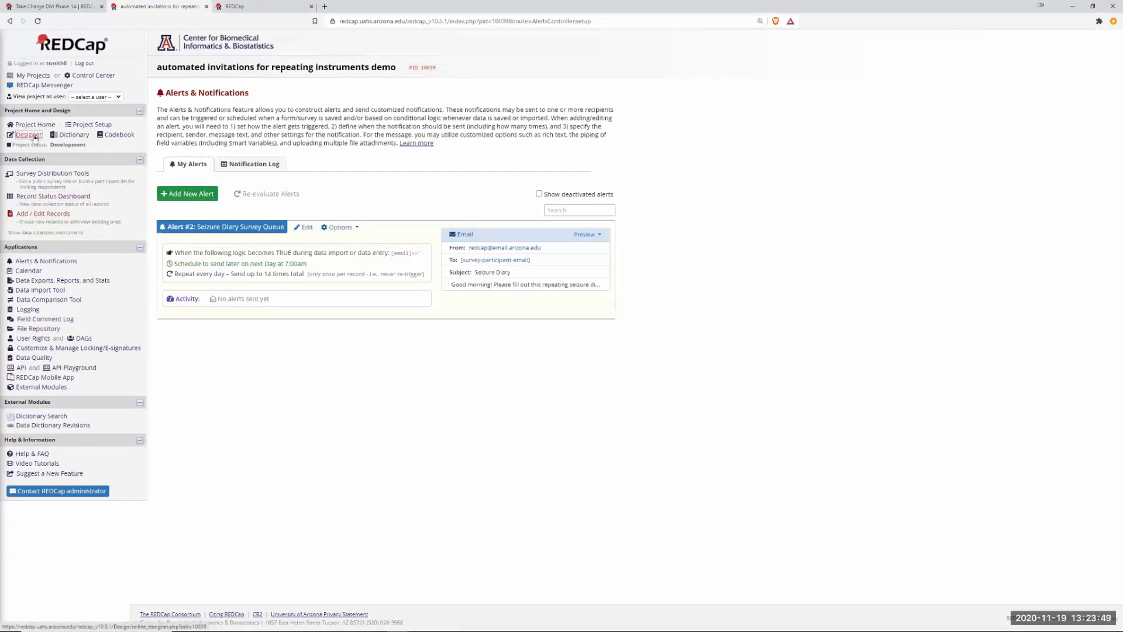
Open the Seizure Diary alert for editing and refresh Take Charge DM Phase 1A's alerts to check the latest send.
click(44, 261)
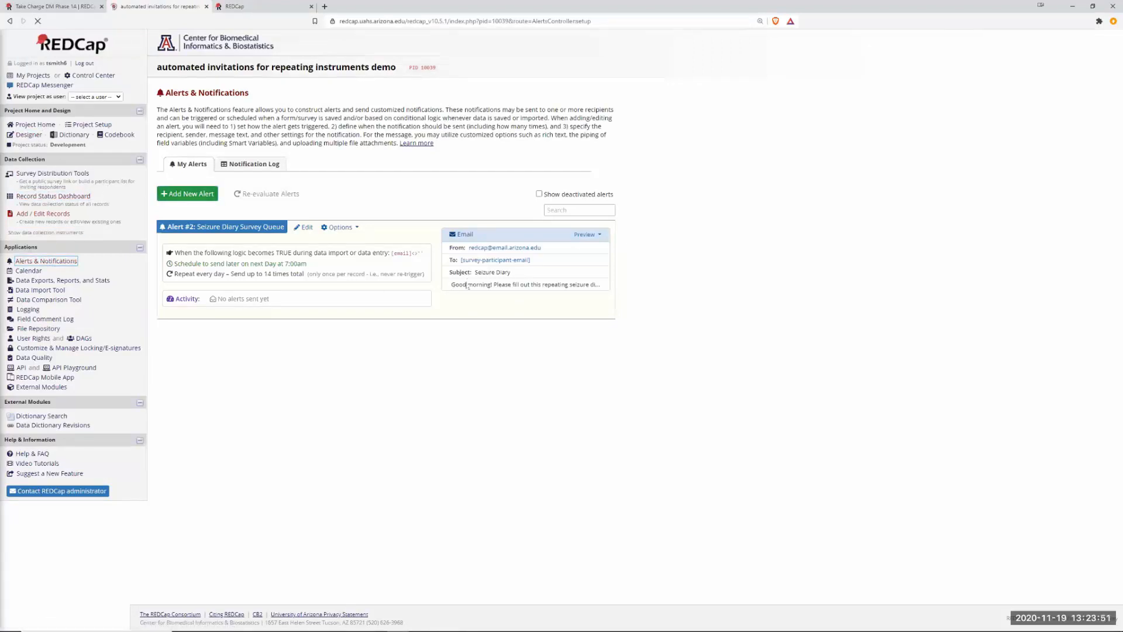
click(303, 227)
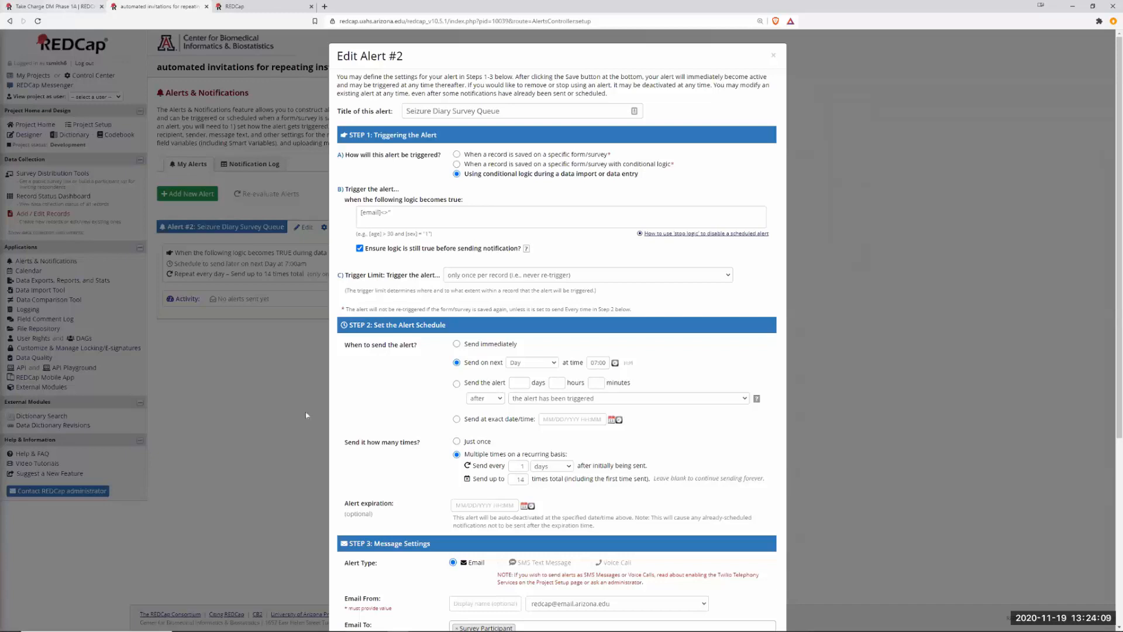
click(55, 10)
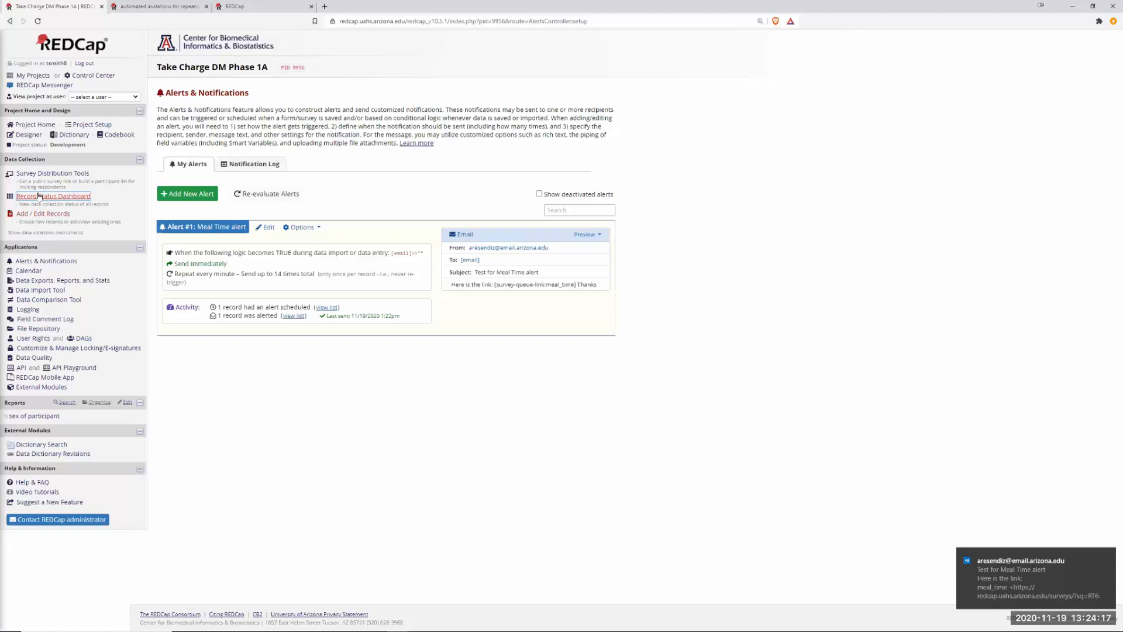
click(47, 261)
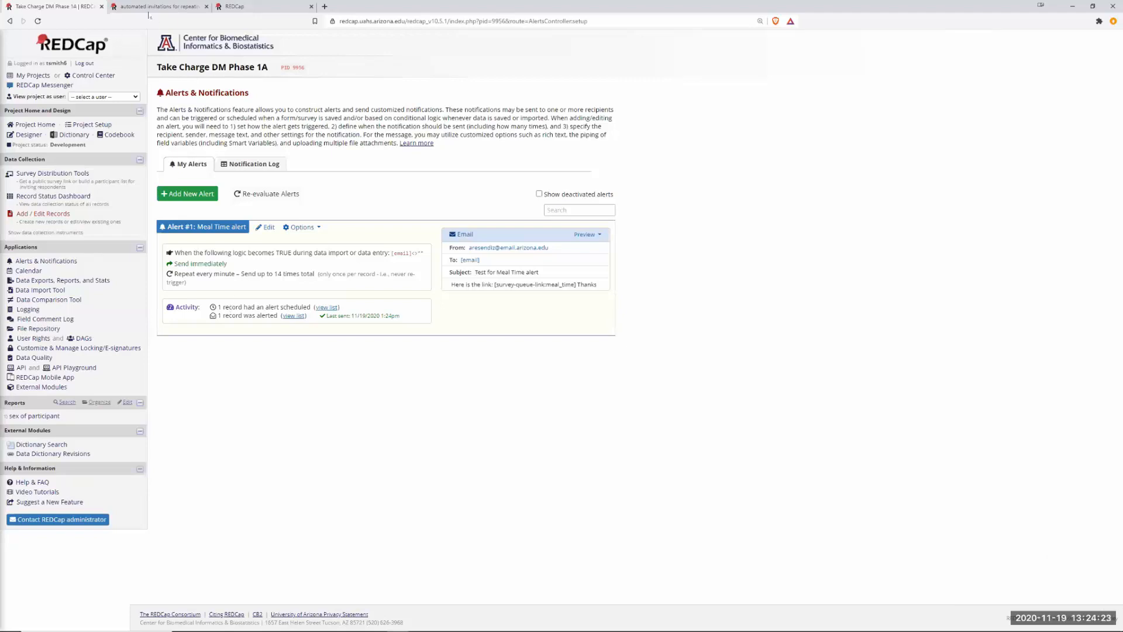
Set the Seizure Diary alert's repeat interval unit to minutes.
key(ctrl+Tab)
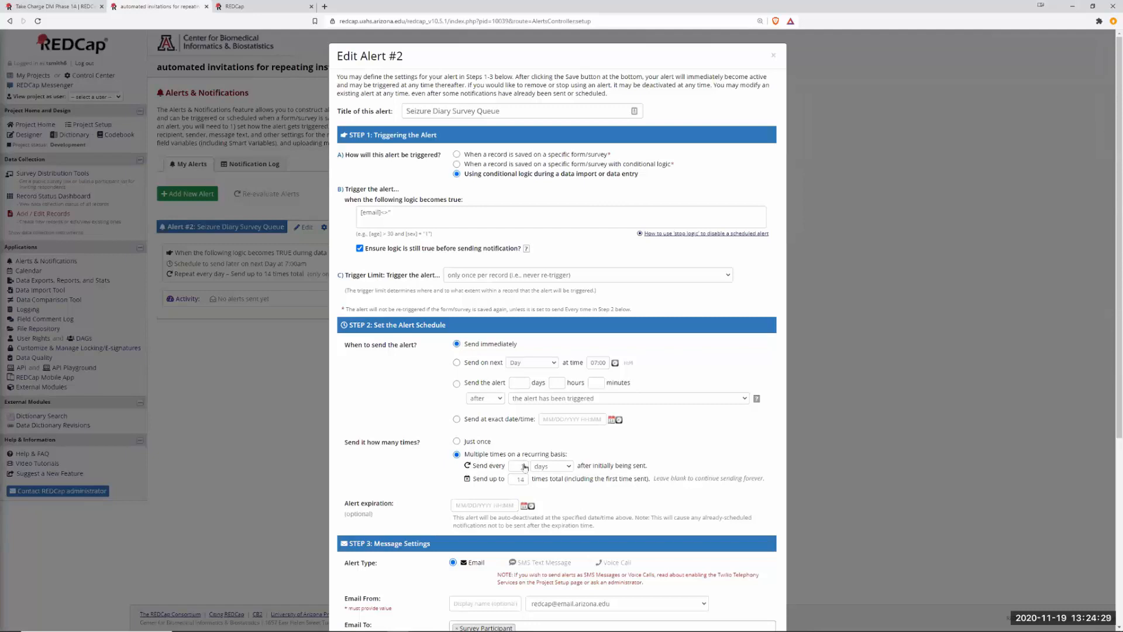
click(571, 468)
click(553, 496)
click(47, 7)
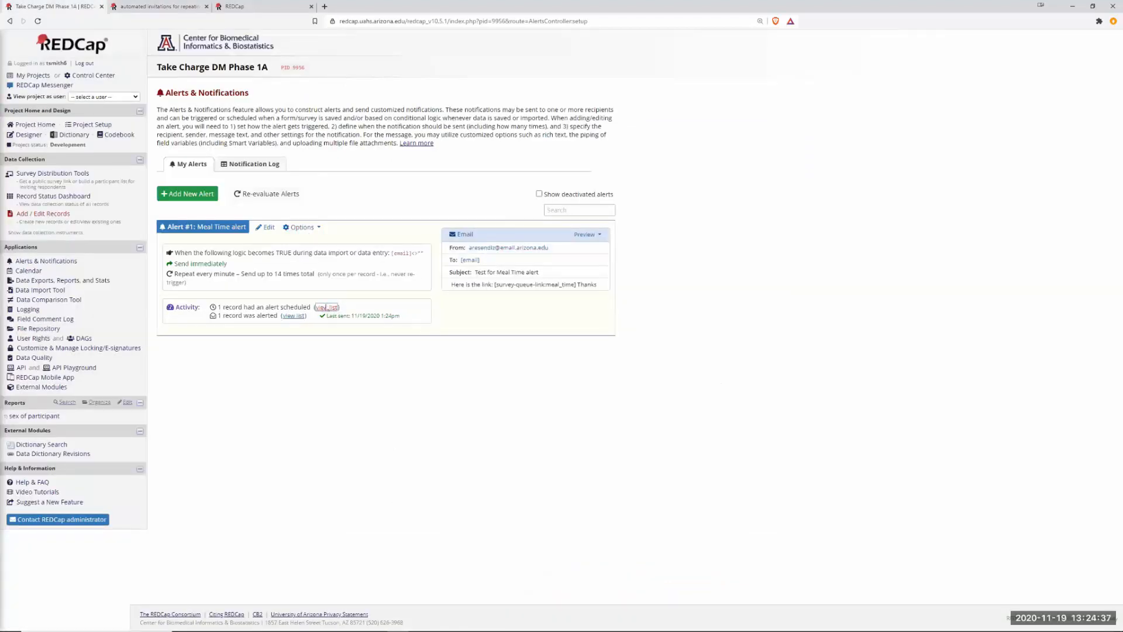
Deactivate the Meal Time alert.
click(301, 227)
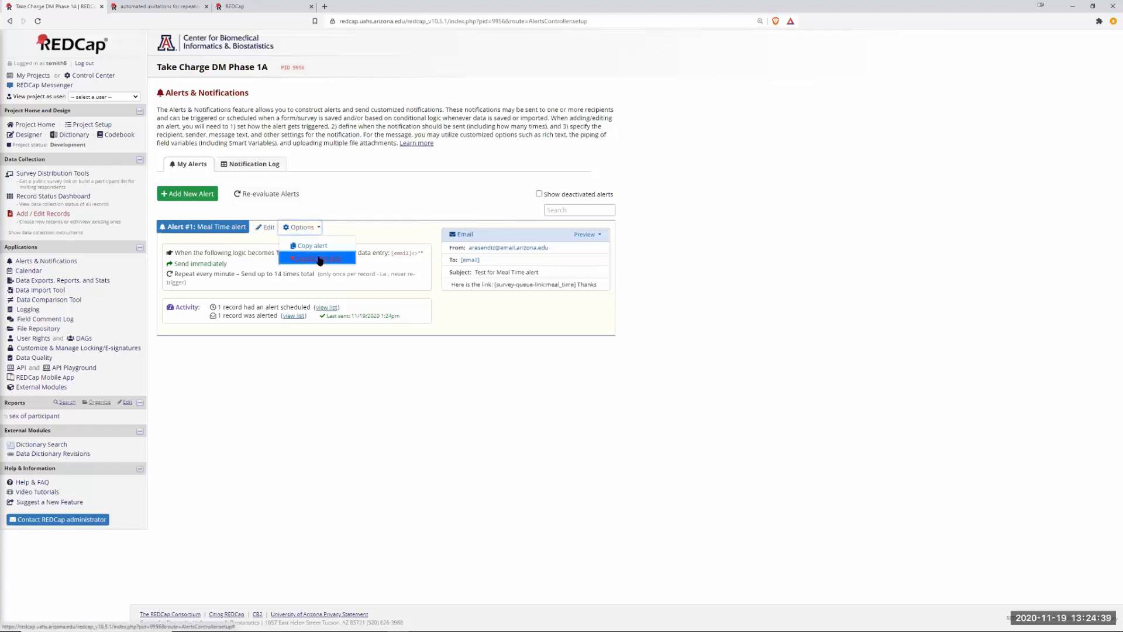
click(320, 260)
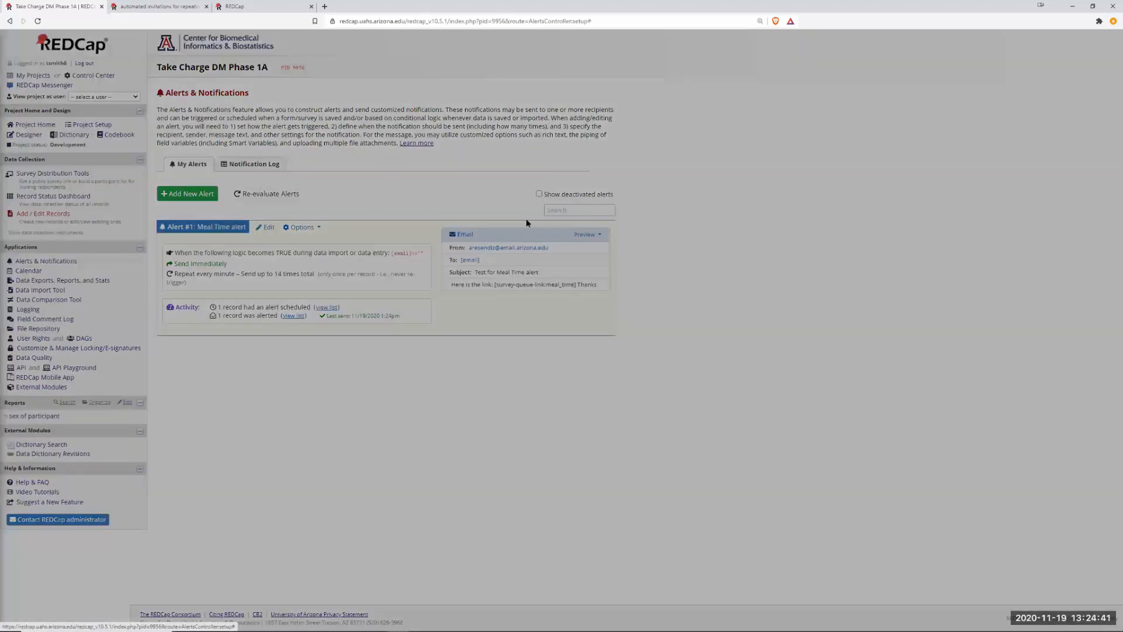
click(607, 124)
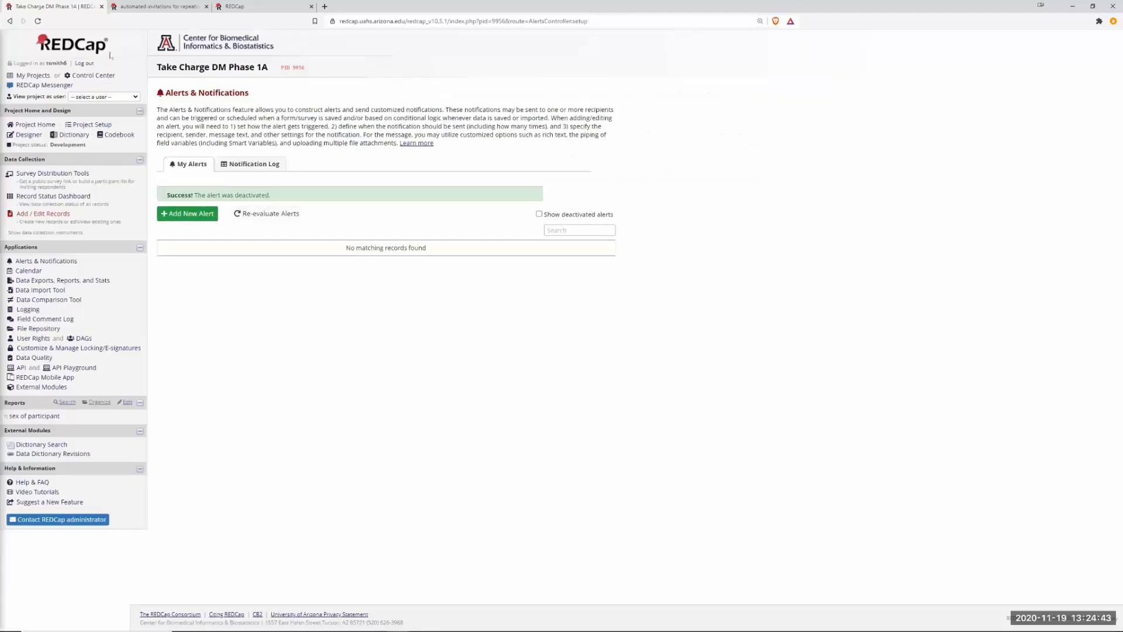
Save the Seizure Diary alert changes and reschedule all its notifications.
click(147, 7)
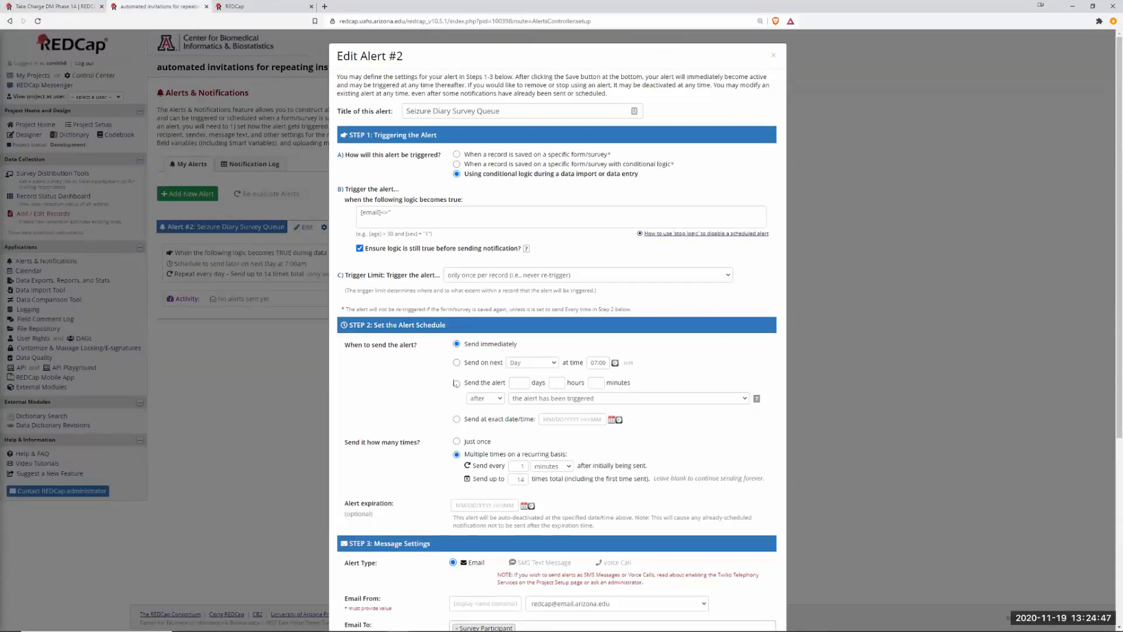
scroll(556, 353, down, 5)
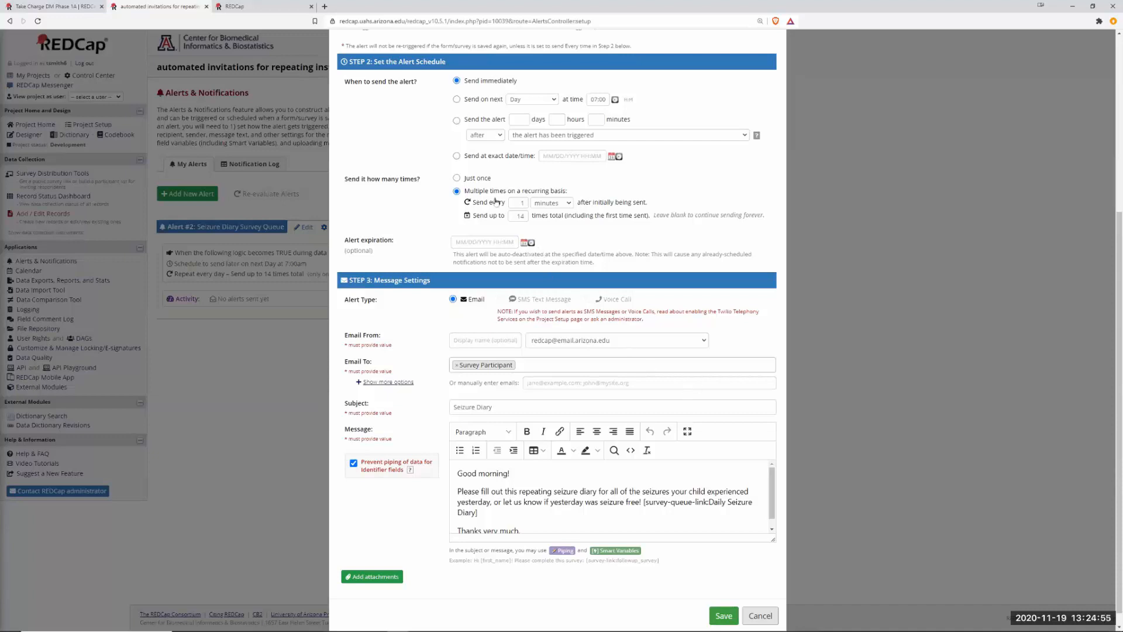
scroll(553, 217, up, 1)
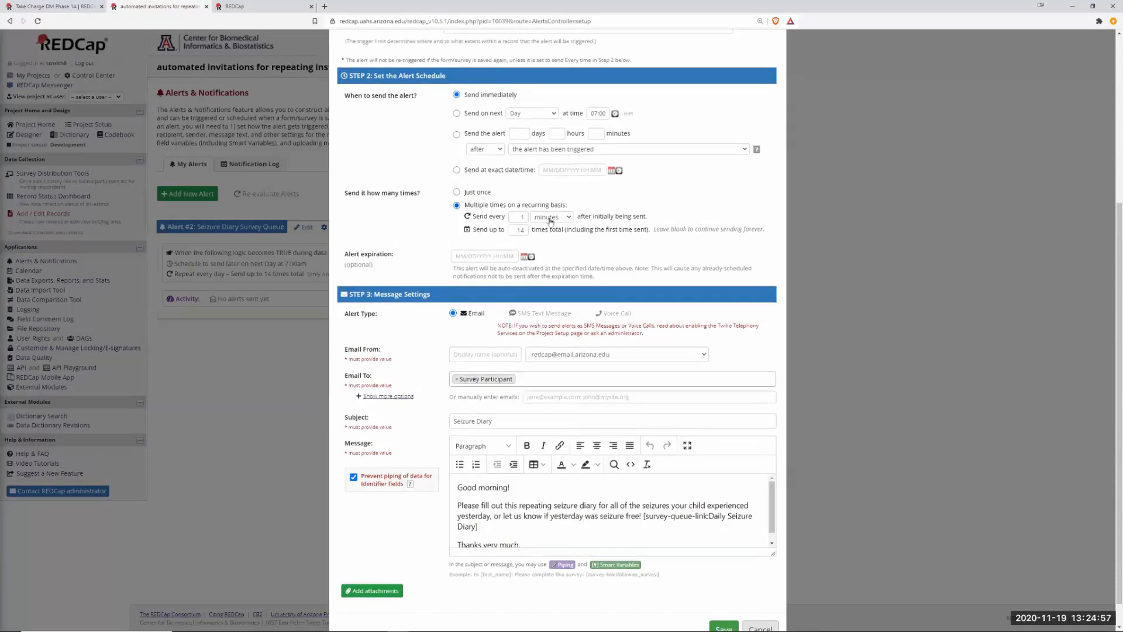
scroll(707, 485, down, 3)
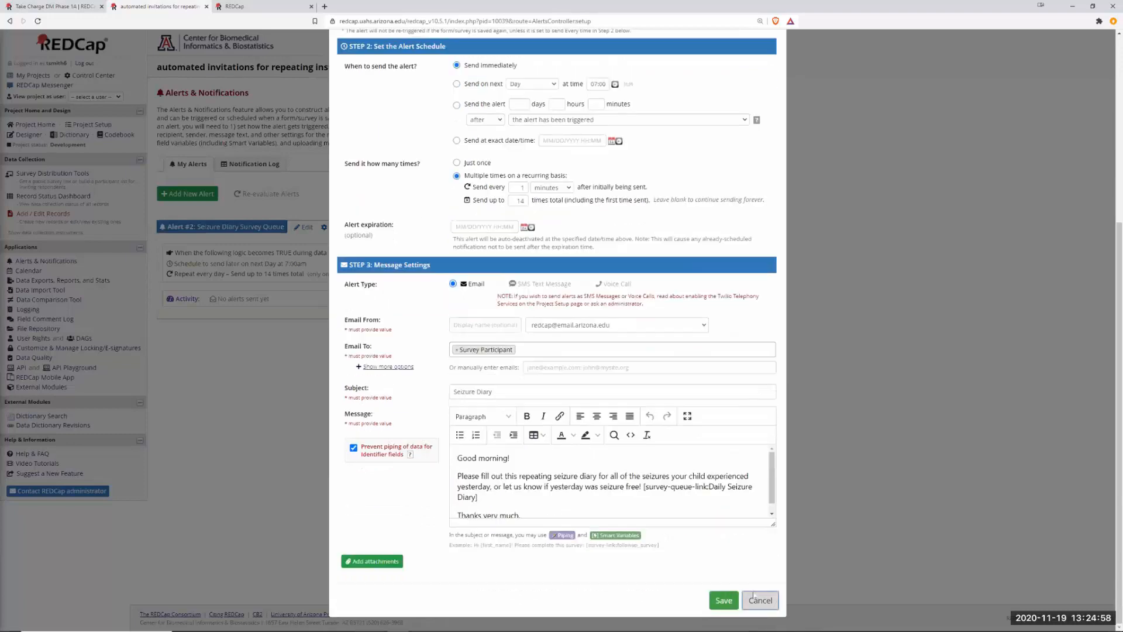
click(722, 599)
click(519, 134)
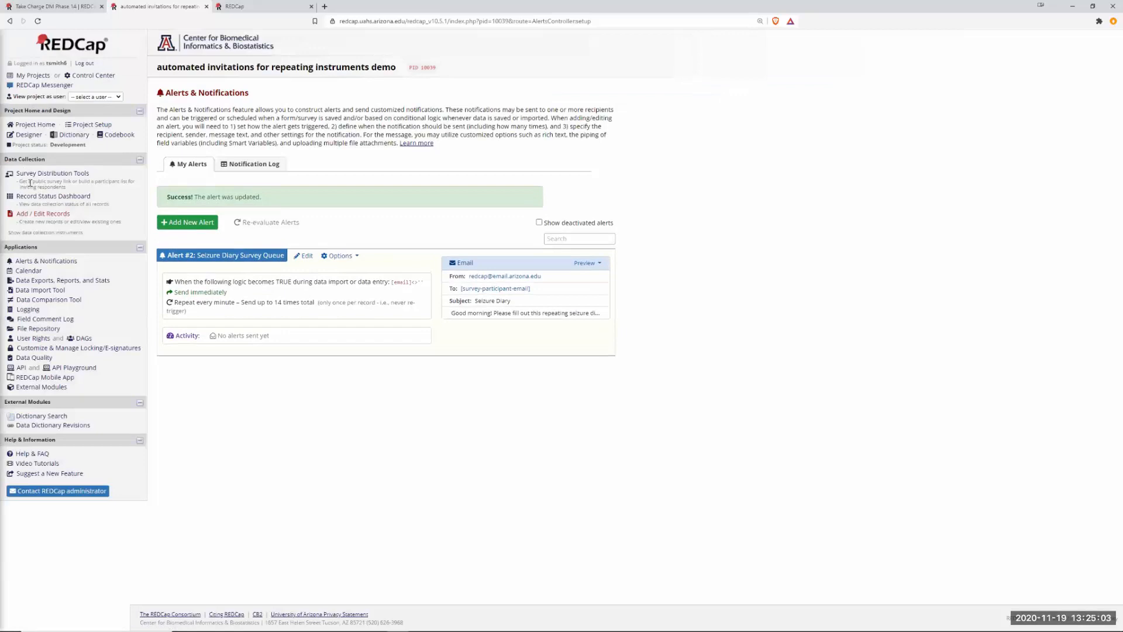
Review the participant list and public survey link in Survey Distribution Tools.
click(52, 197)
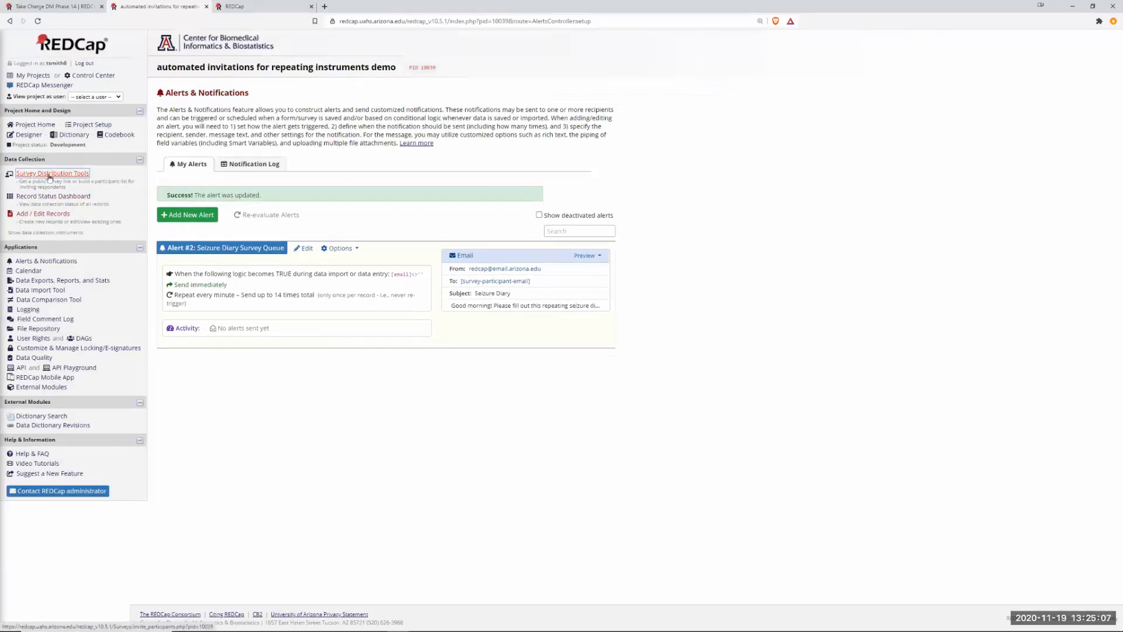
click(65, 197)
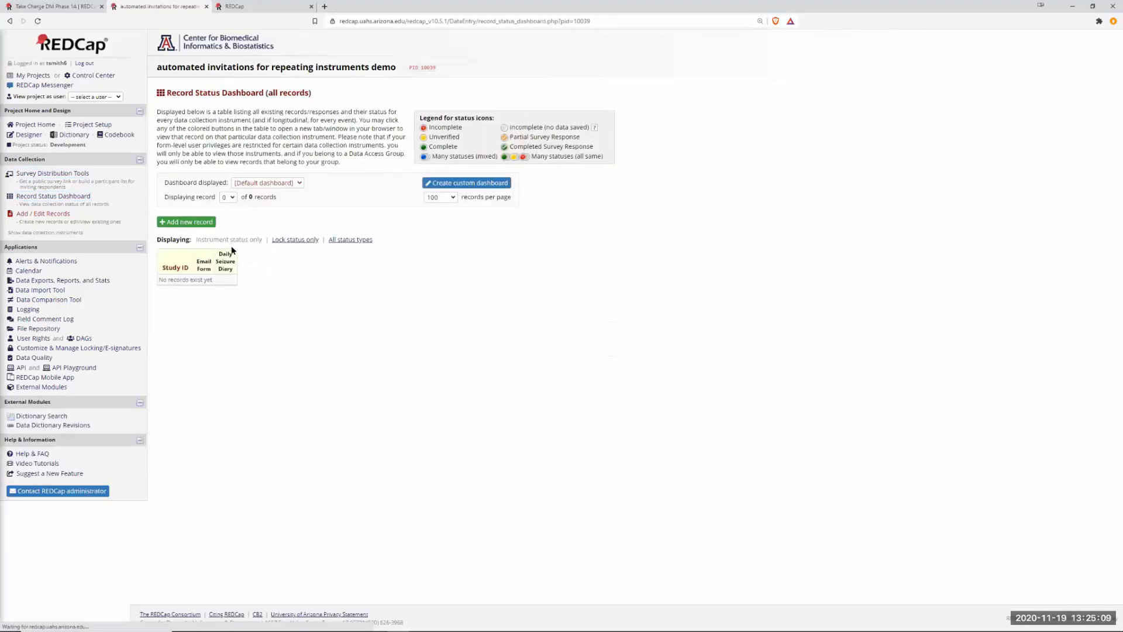
click(32, 175)
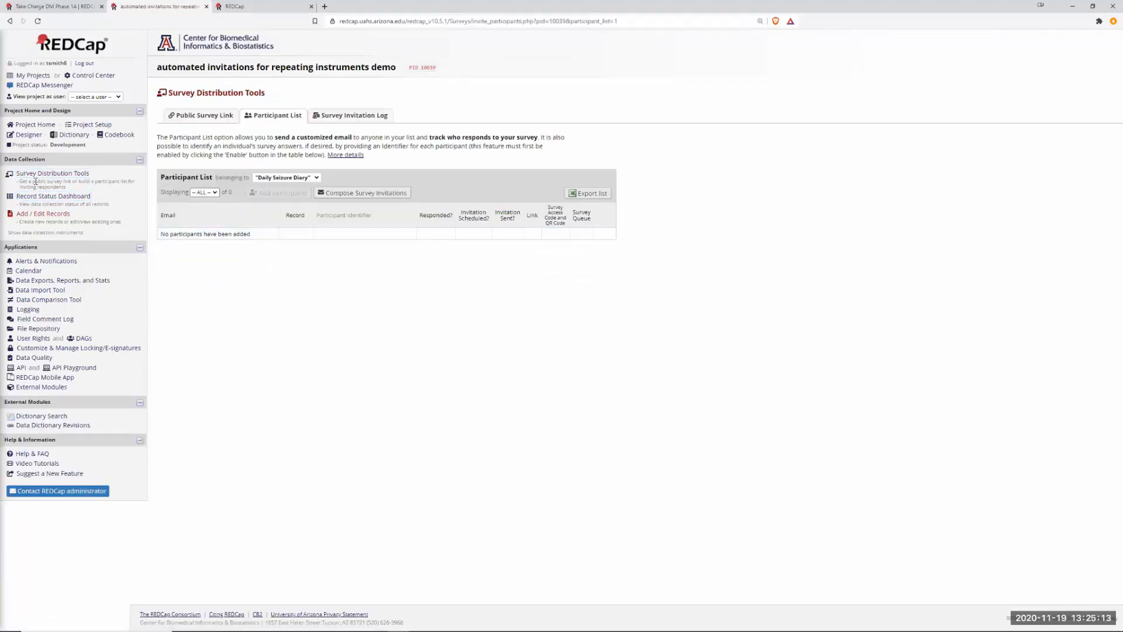
click(47, 175)
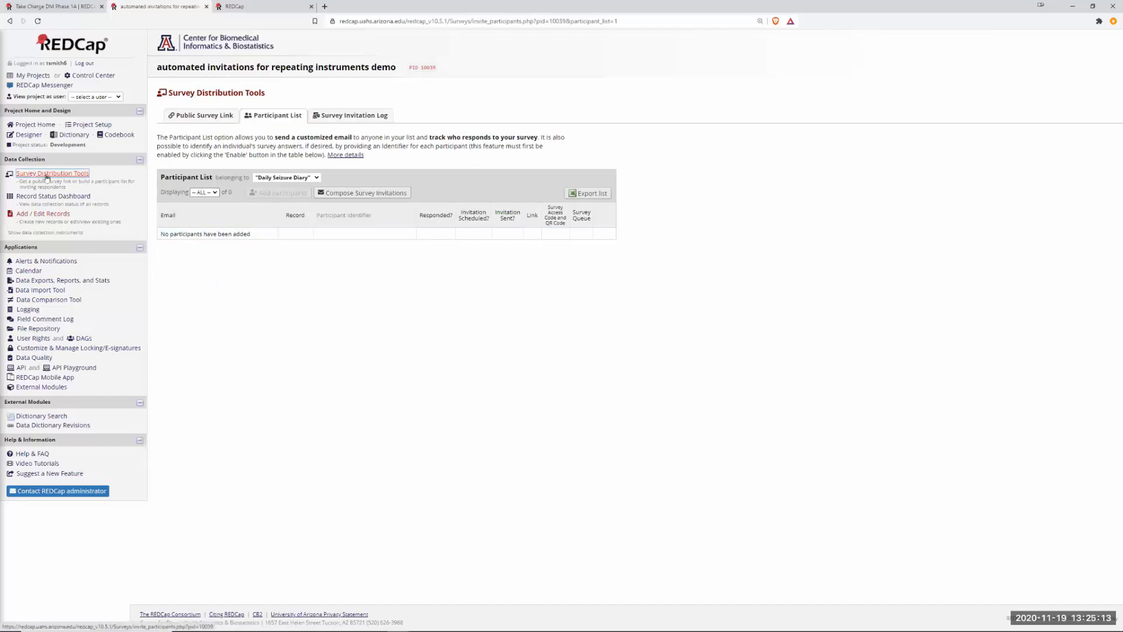
click(200, 115)
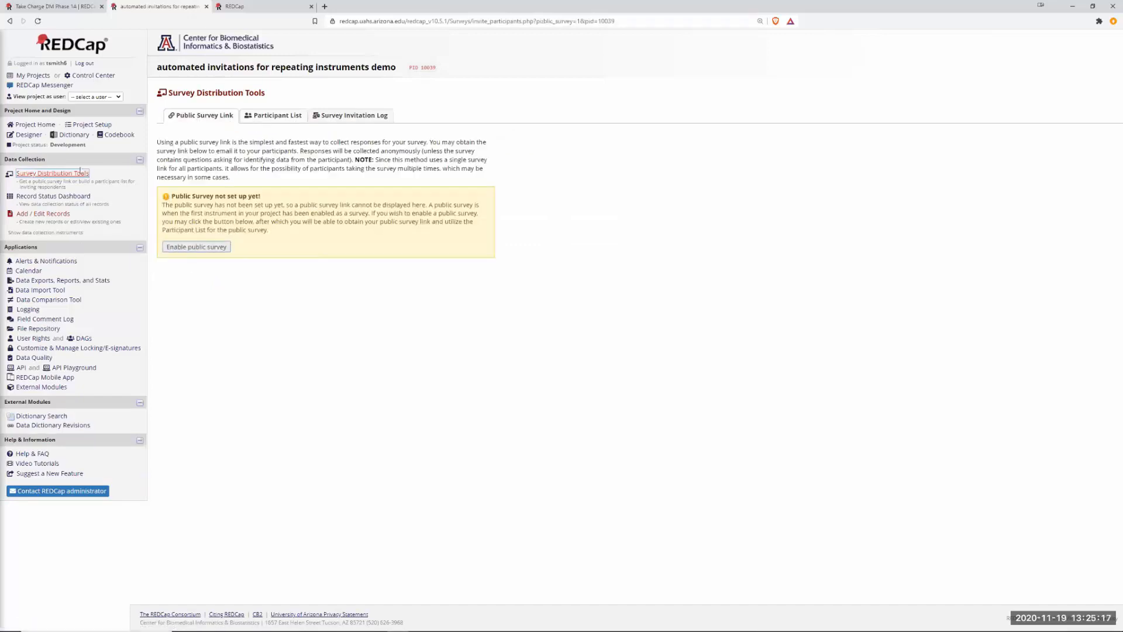
Add new record Study ID 1 from the Record Status Dashboard.
click(92, 124)
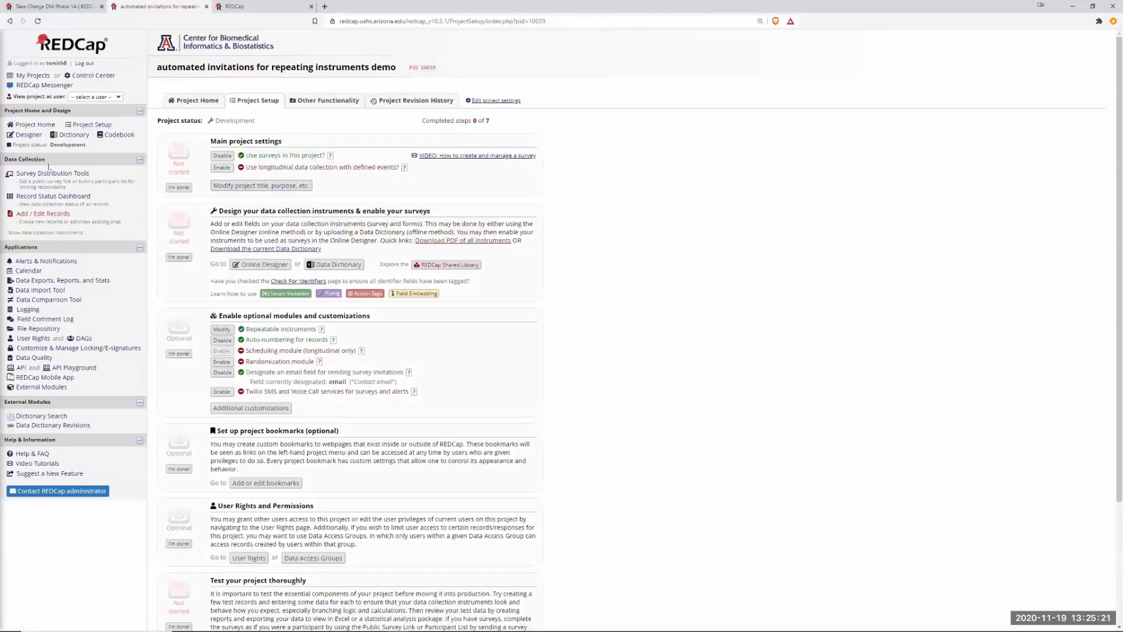
click(46, 197)
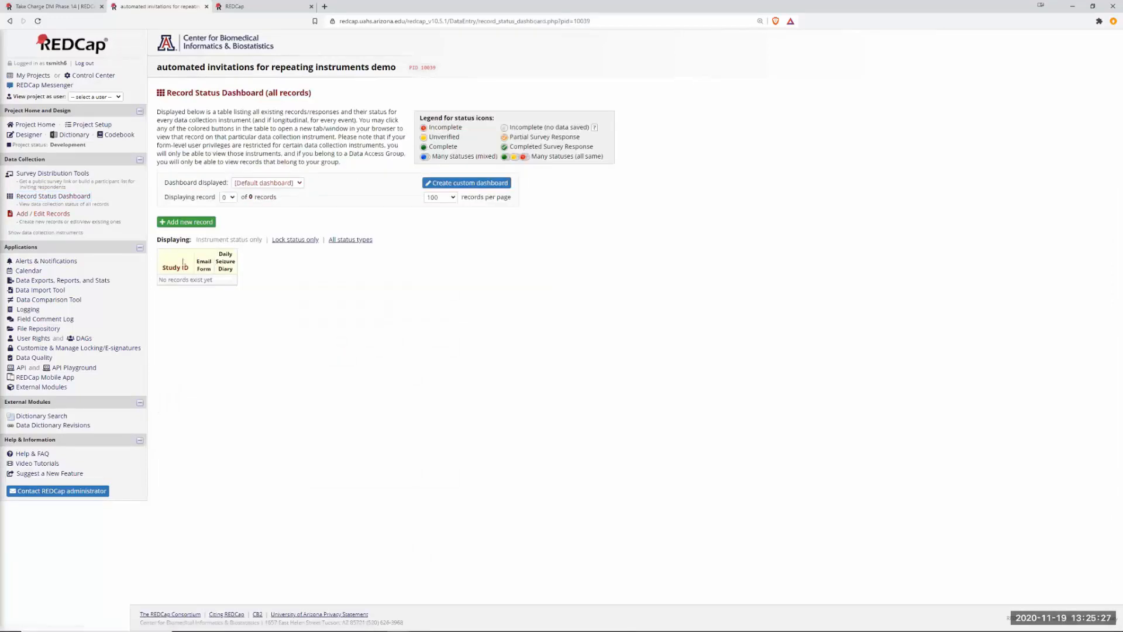
click(187, 221)
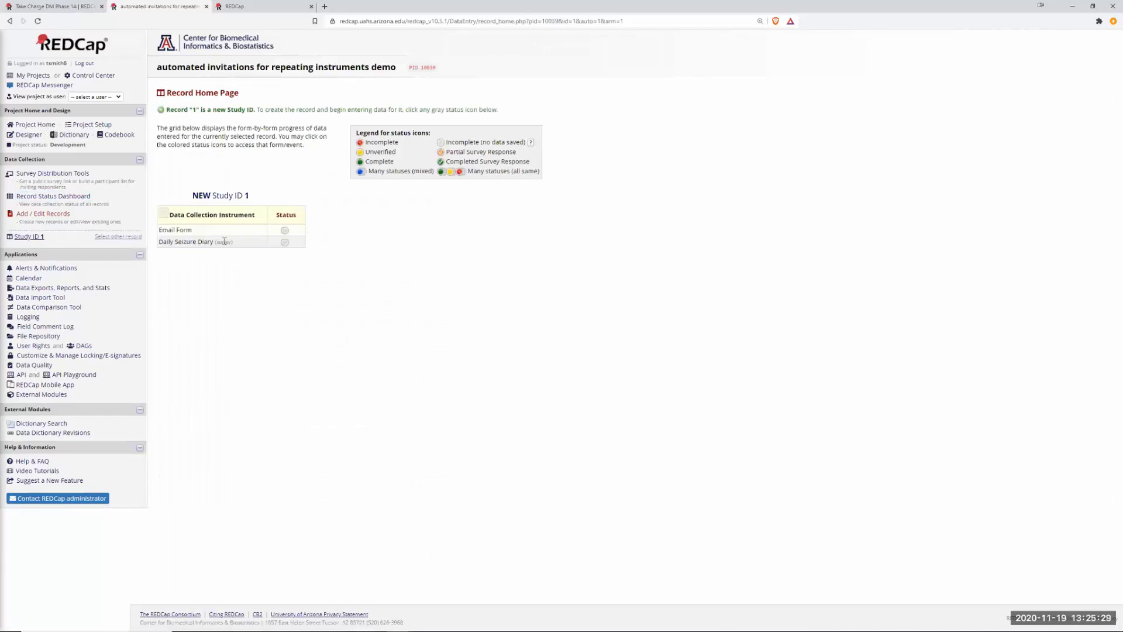
Enter the contact email and Participant ID 12345 in the record's Email Form.
click(285, 230)
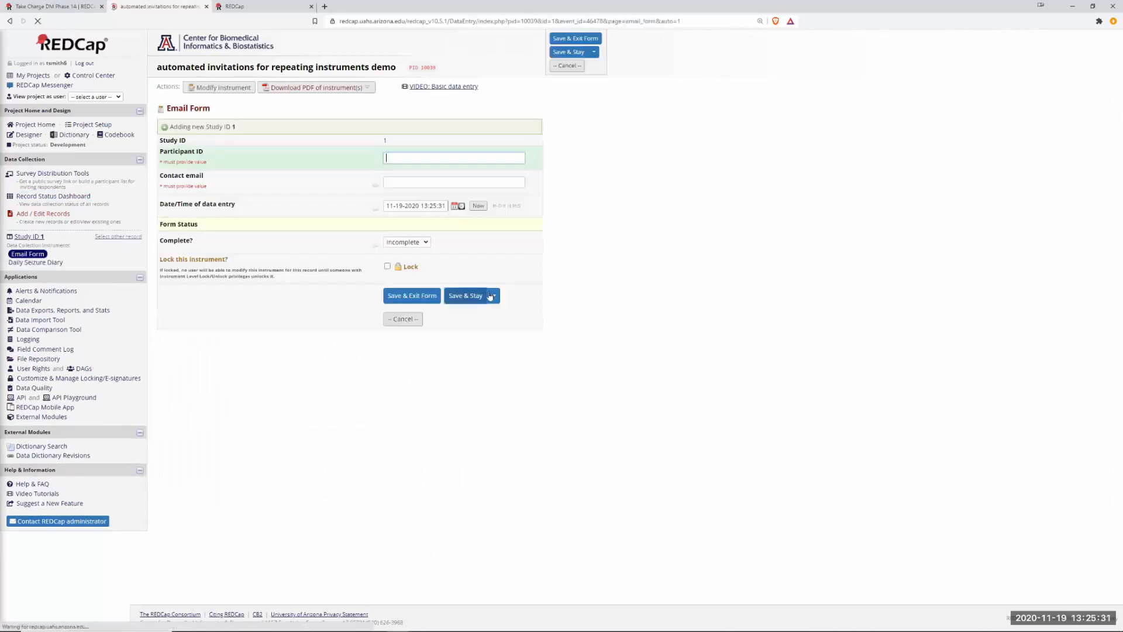
click(406, 180)
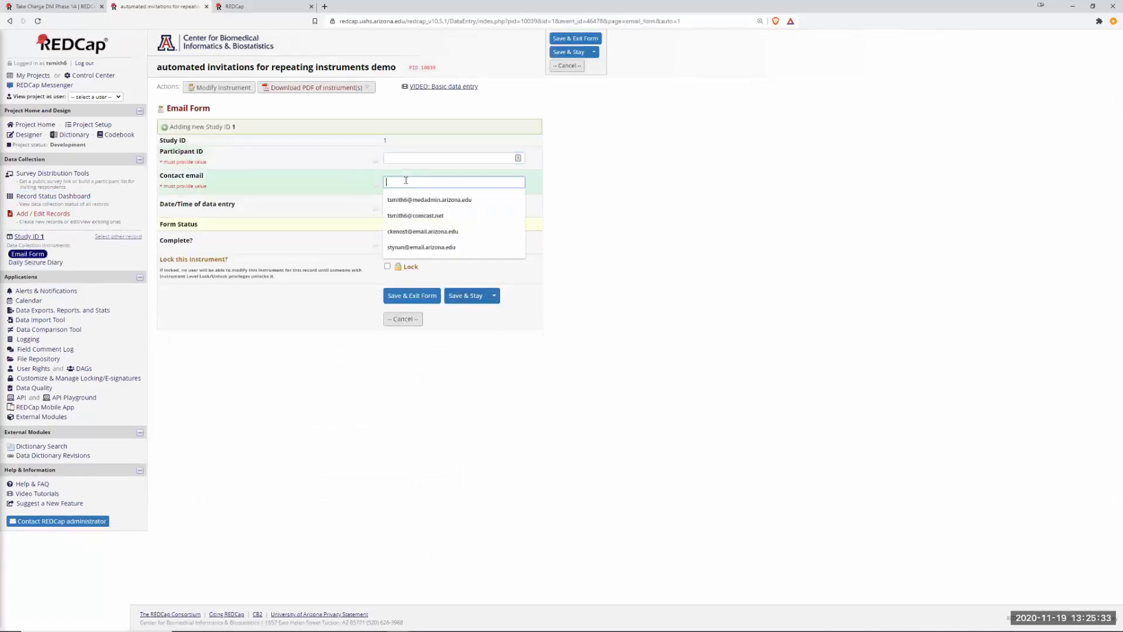
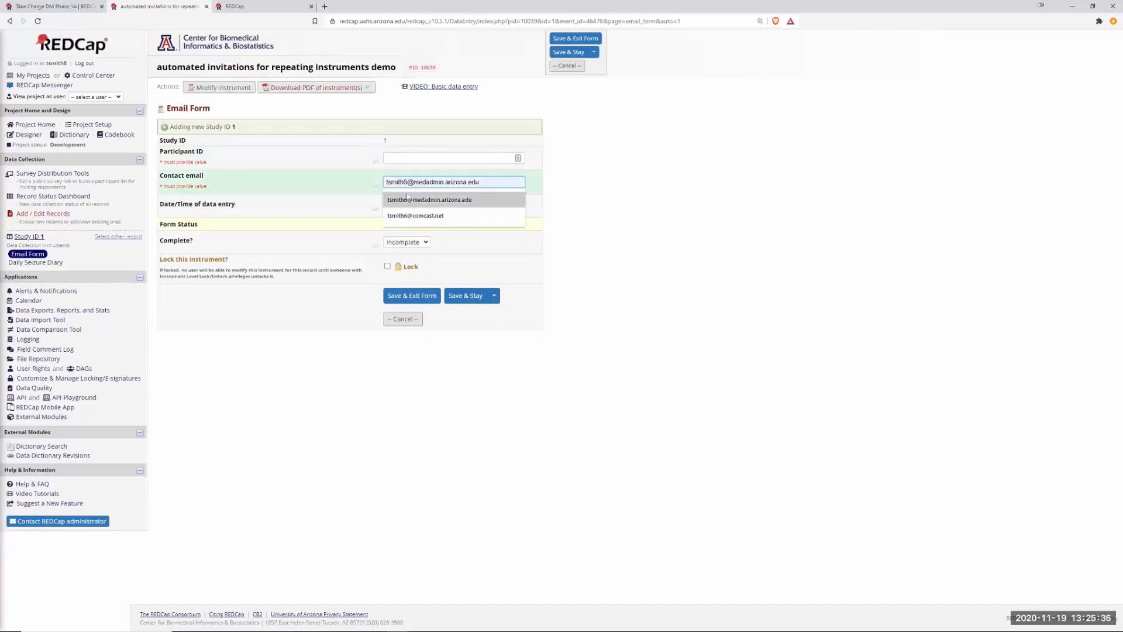
click(408, 200)
click(396, 159)
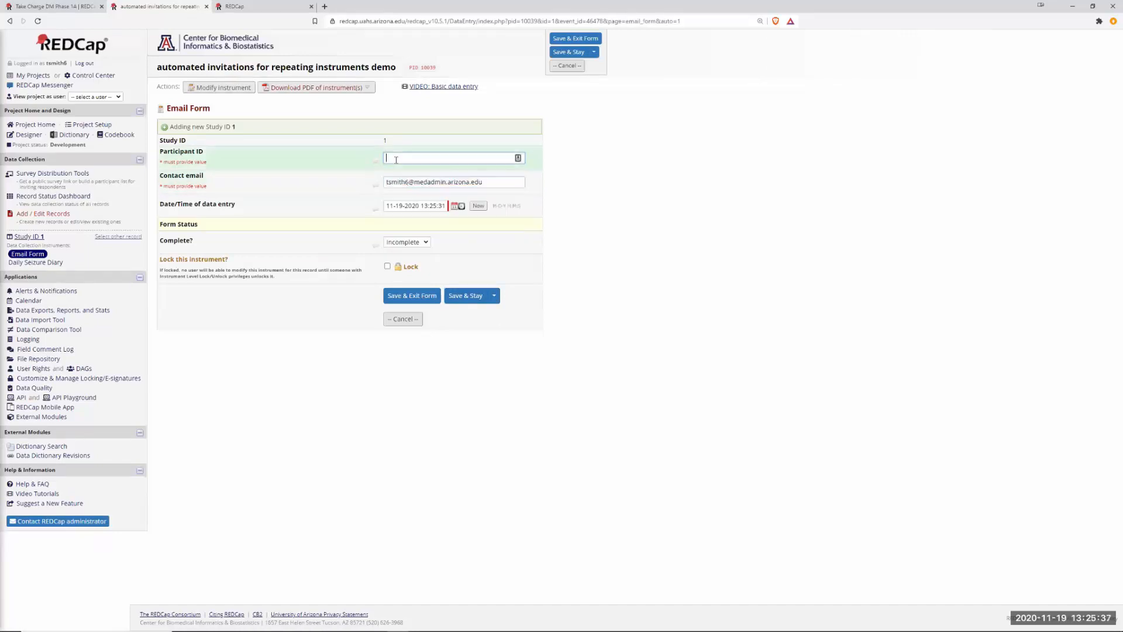
text(12345)
Mark the Email Form Complete, save it, and view Alerts & Notifications.
click(406, 241)
click(403, 269)
click(414, 297)
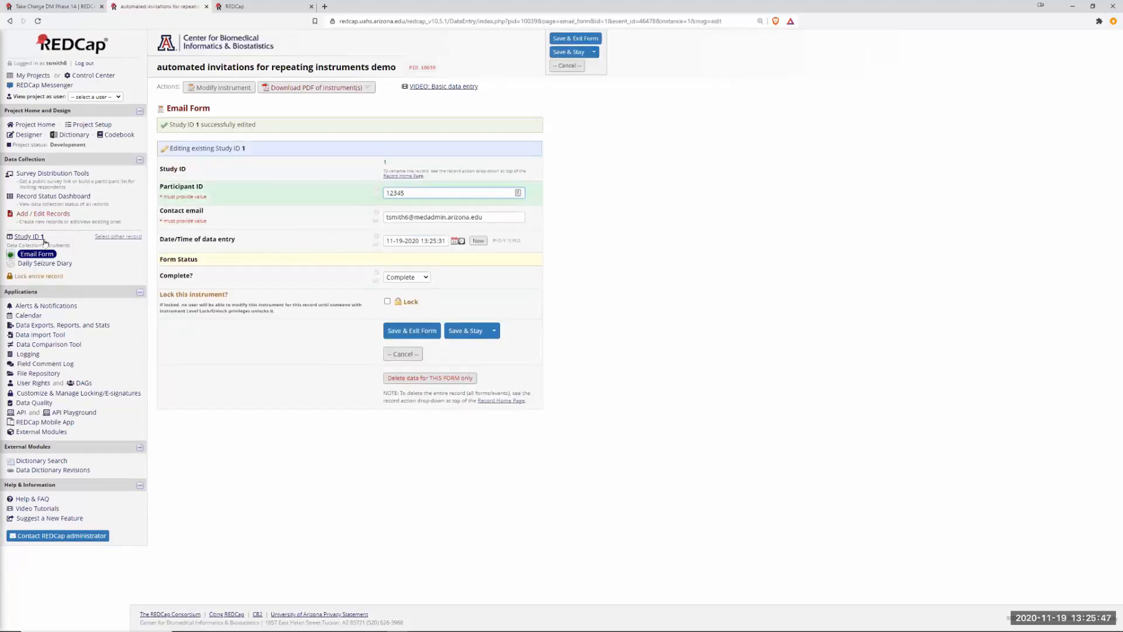
click(46, 306)
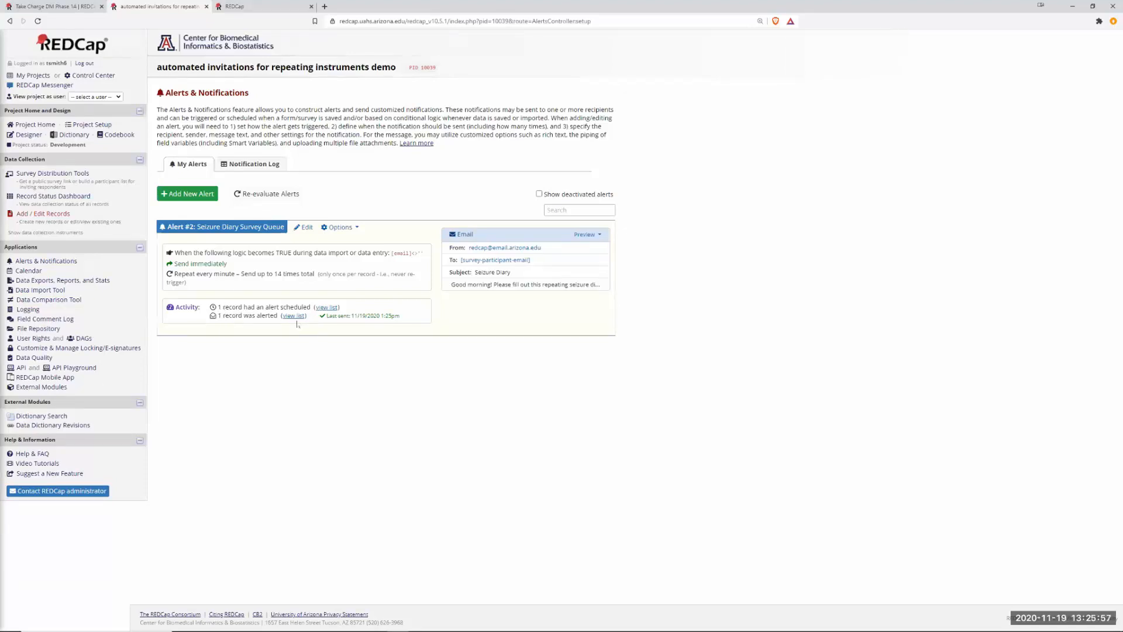
Review the seven scheduled Seizure Diary alerts in the Notification Log and open the emailed diary link.
drag(224, 307, 310, 308)
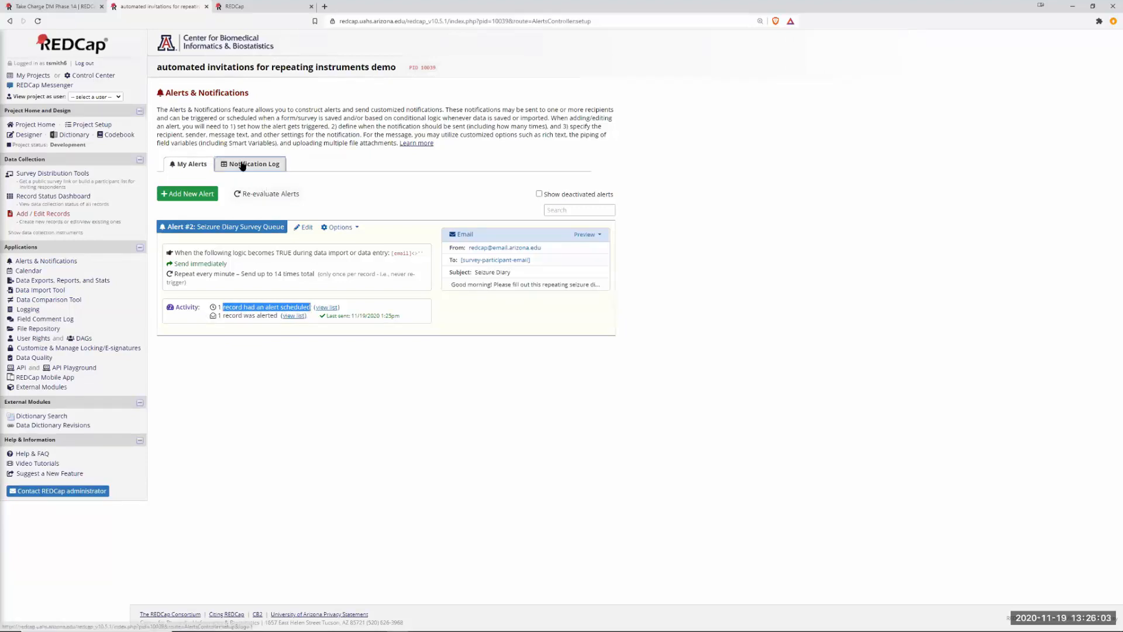
click(327, 308)
click(409, 308)
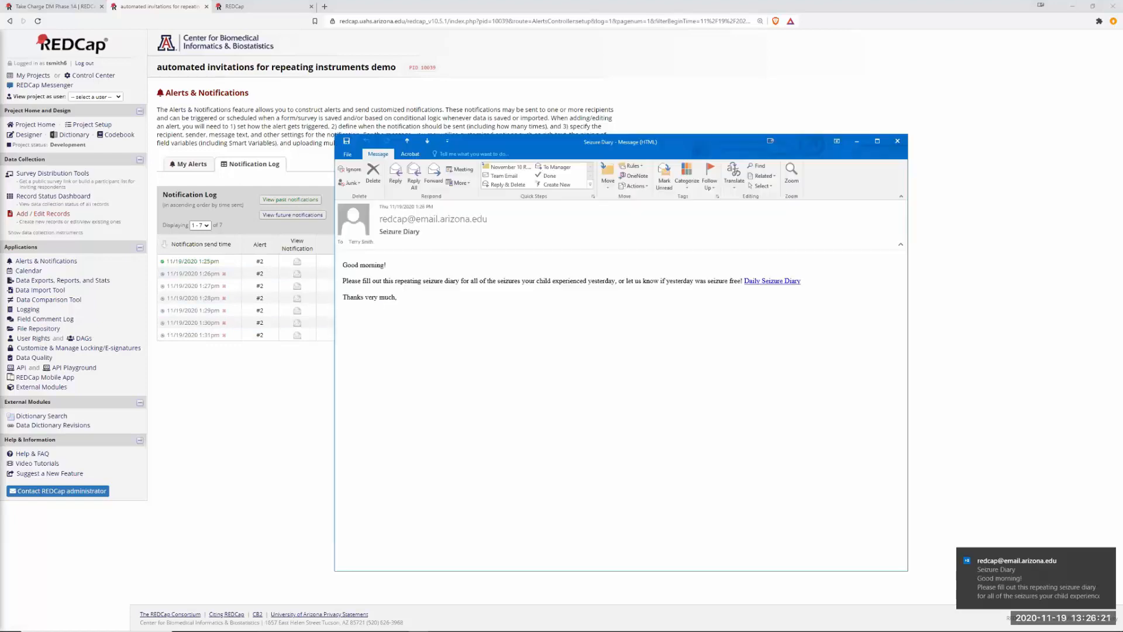
click(768, 282)
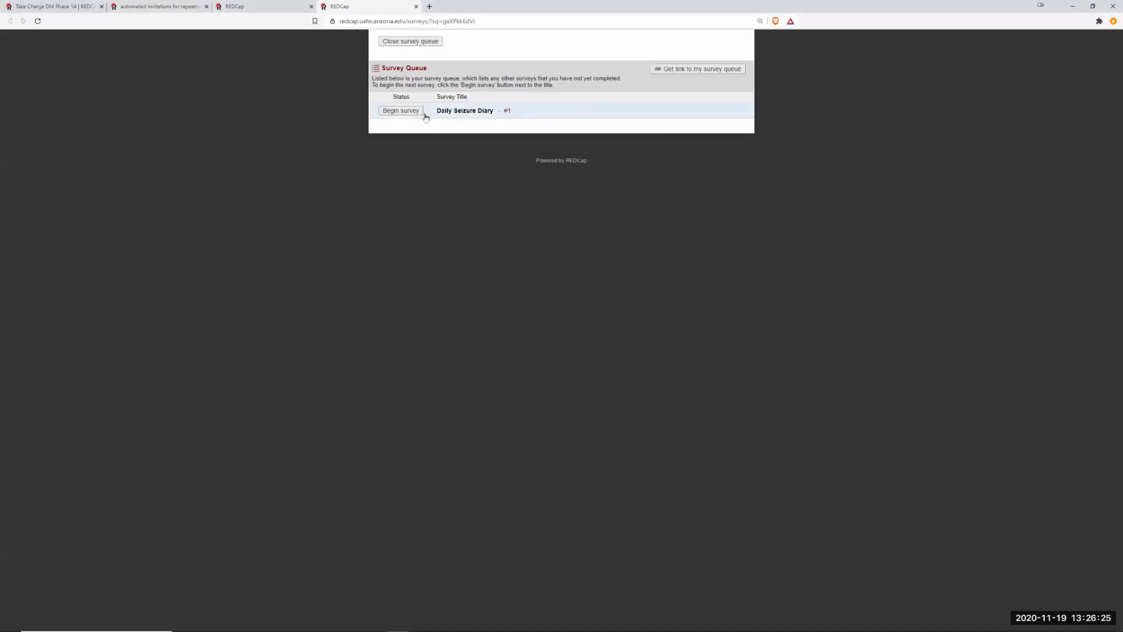
Submit Daily Seizure Diary #1 dated today, 2020-11-19, with no seizures, then close the survey tabs.
click(413, 111)
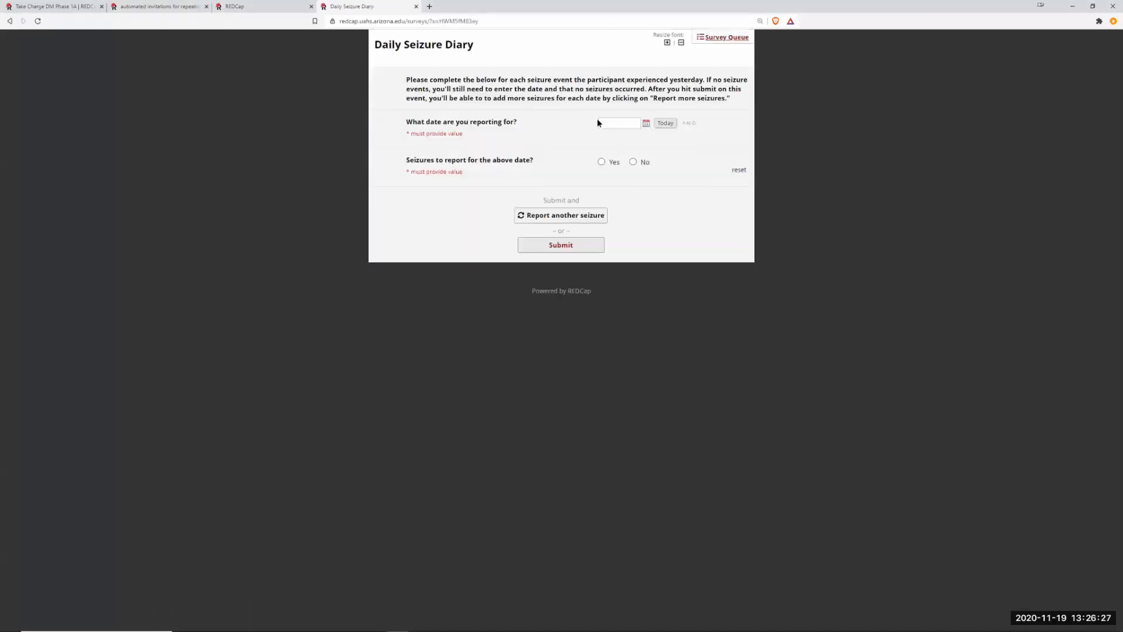
click(666, 121)
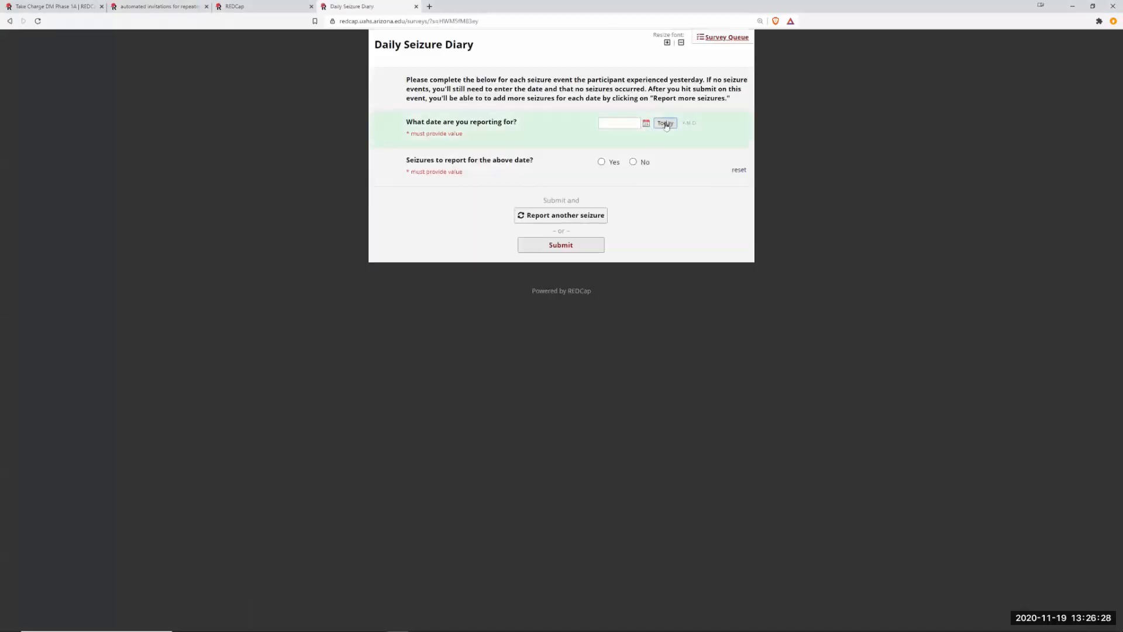
click(634, 162)
click(568, 246)
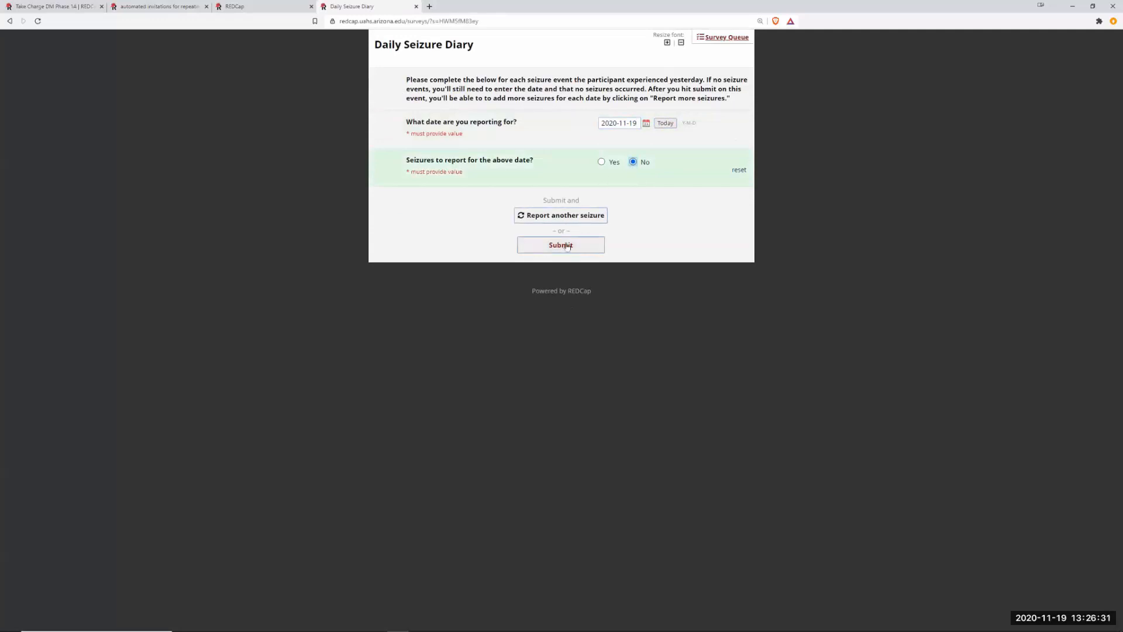
click(393, 42)
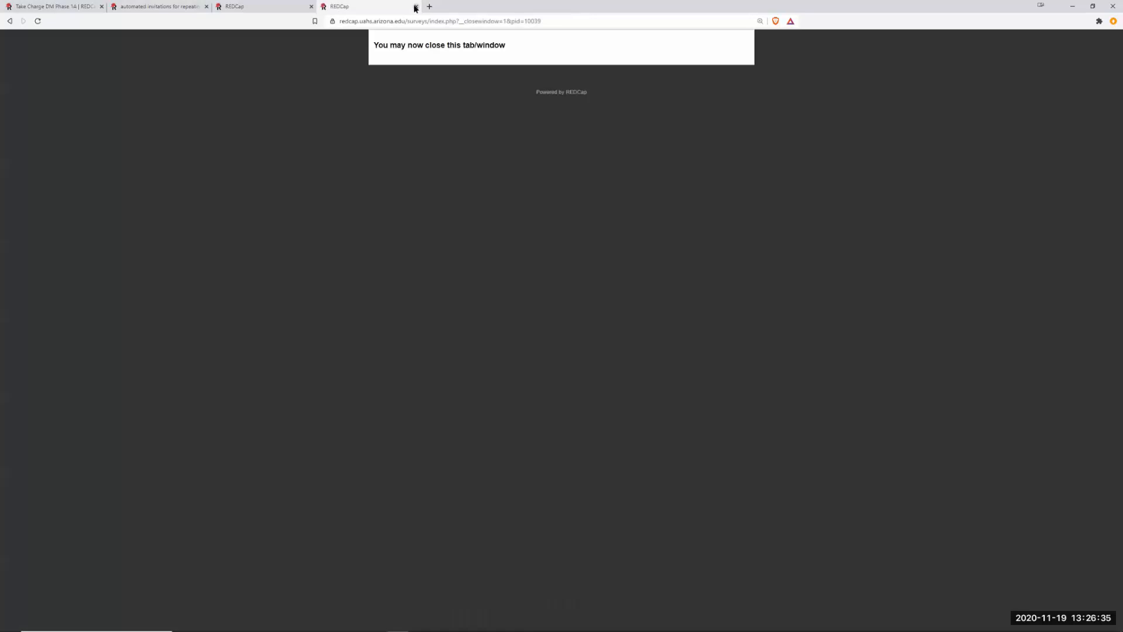
click(416, 6)
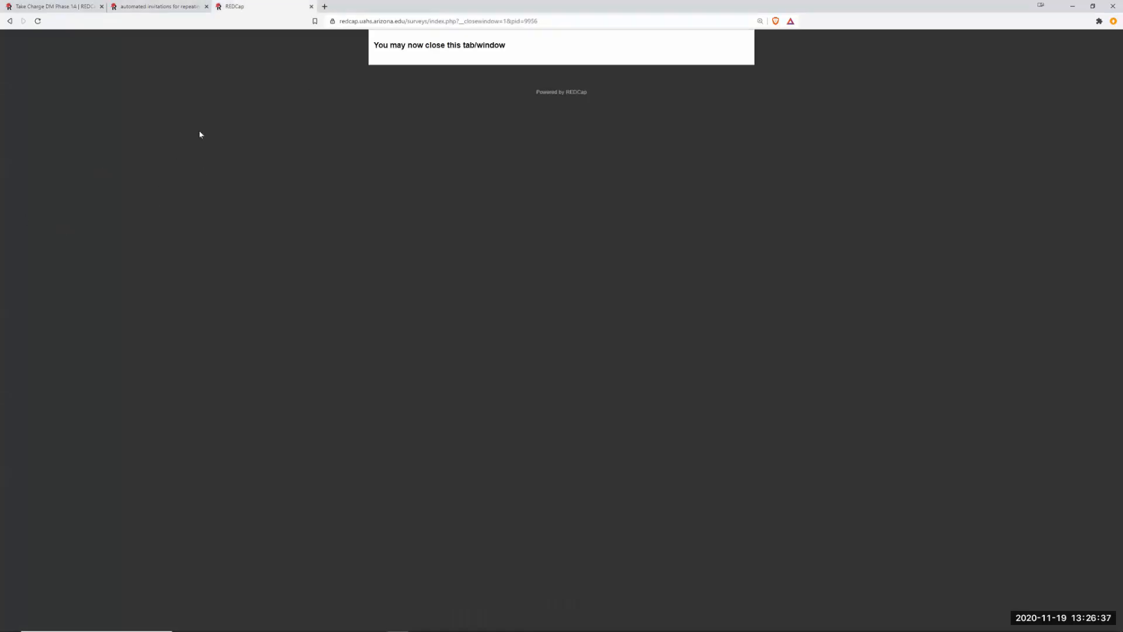
click(311, 6)
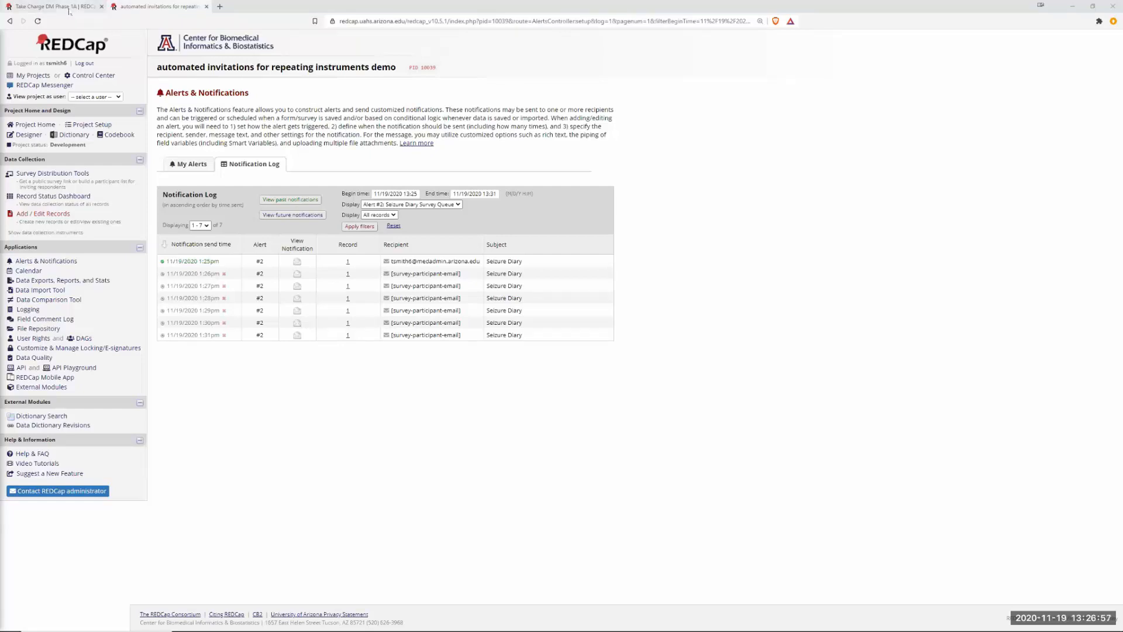
Open Take Charge DM Phase 1A's Online Designer and bring up the newest Seizure Diary email.
click(72, 10)
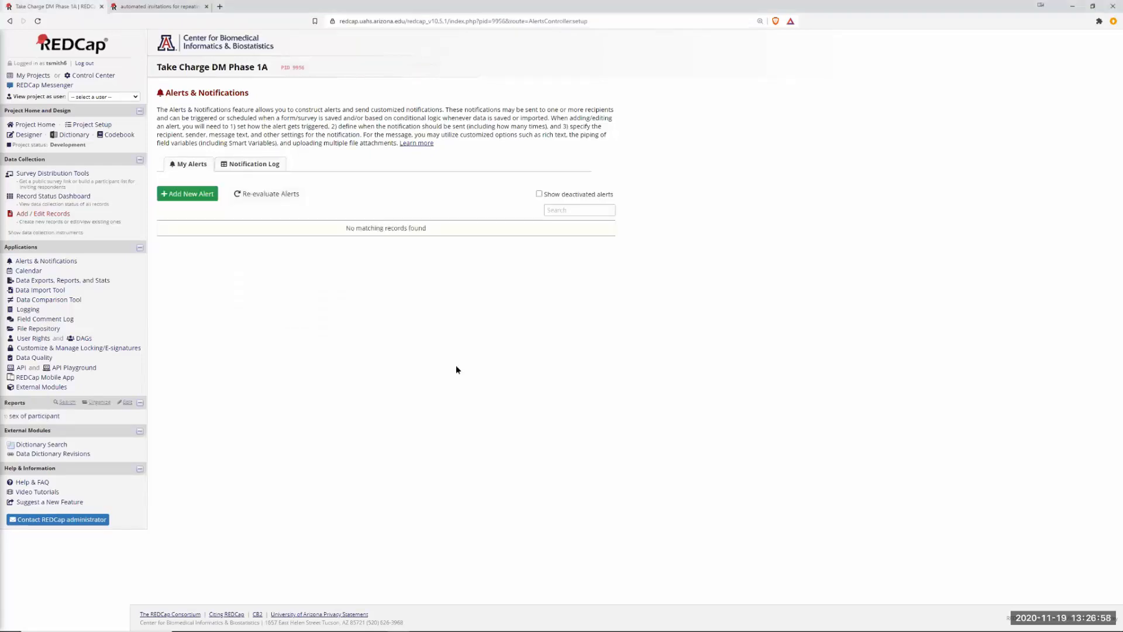
click(29, 135)
click(29, 135)
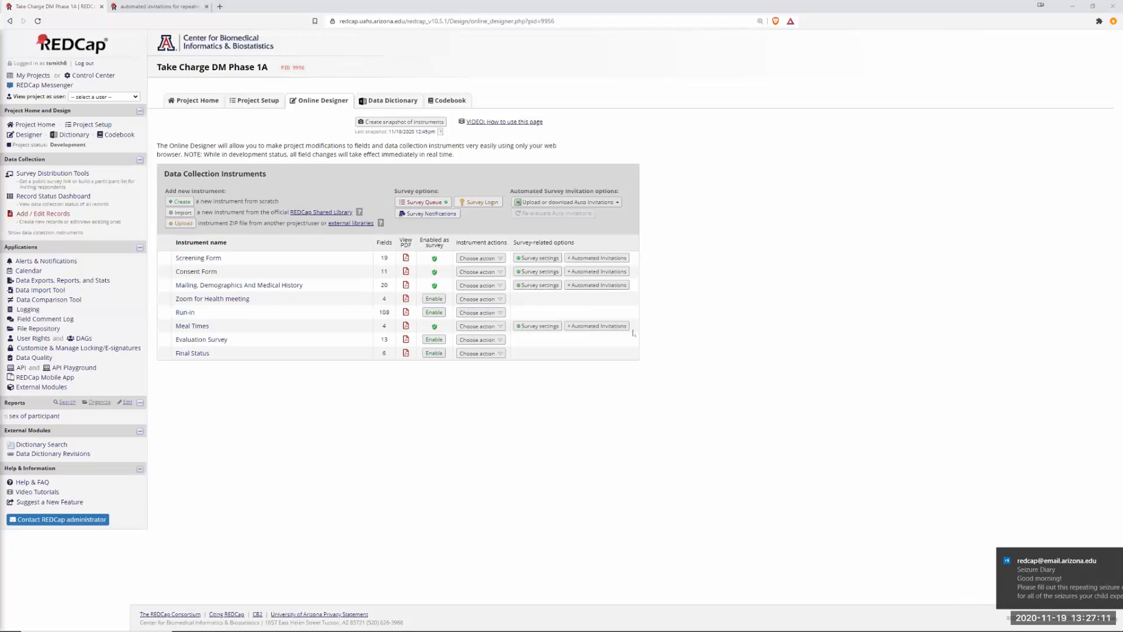
click(1036, 580)
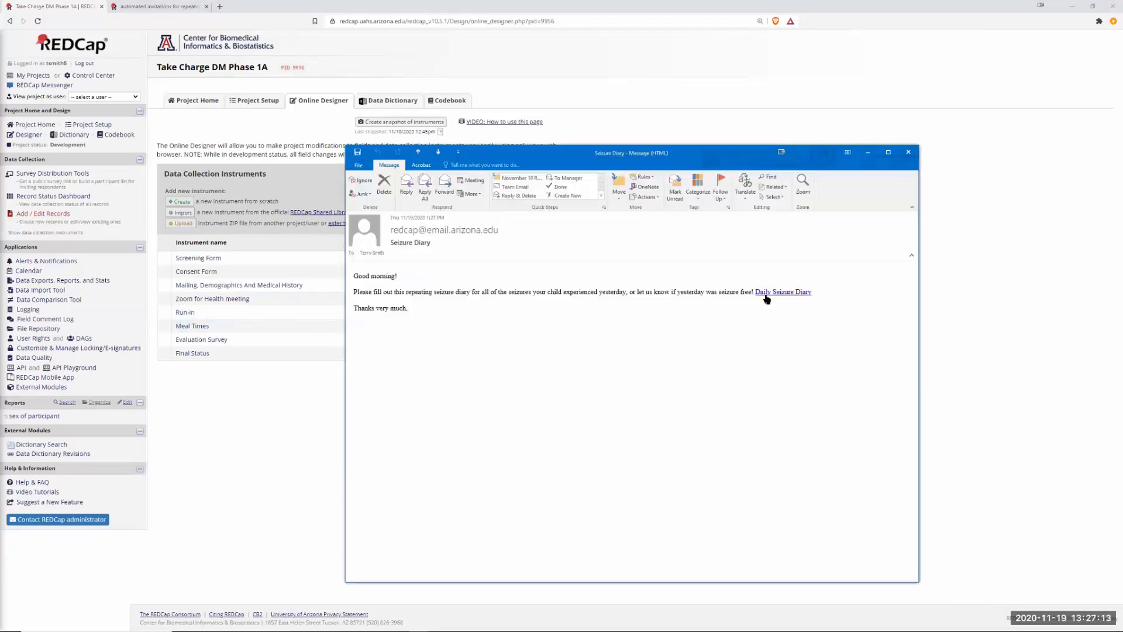
From the new email, submit a second diary entry dated 2020-11-20 reporting no seizures.
click(764, 292)
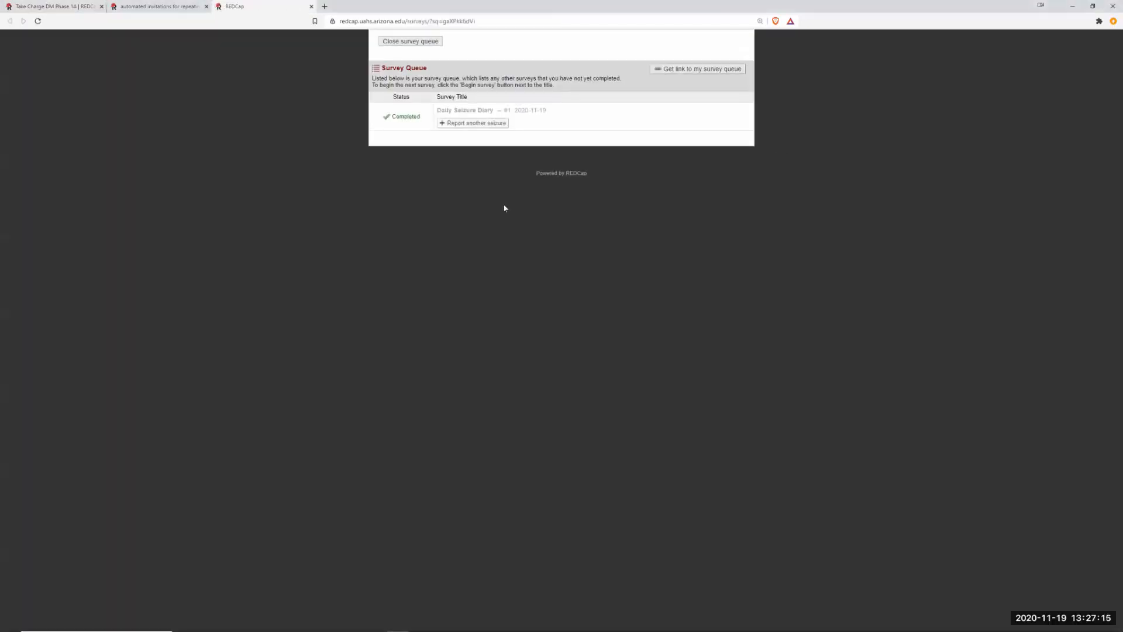
click(471, 123)
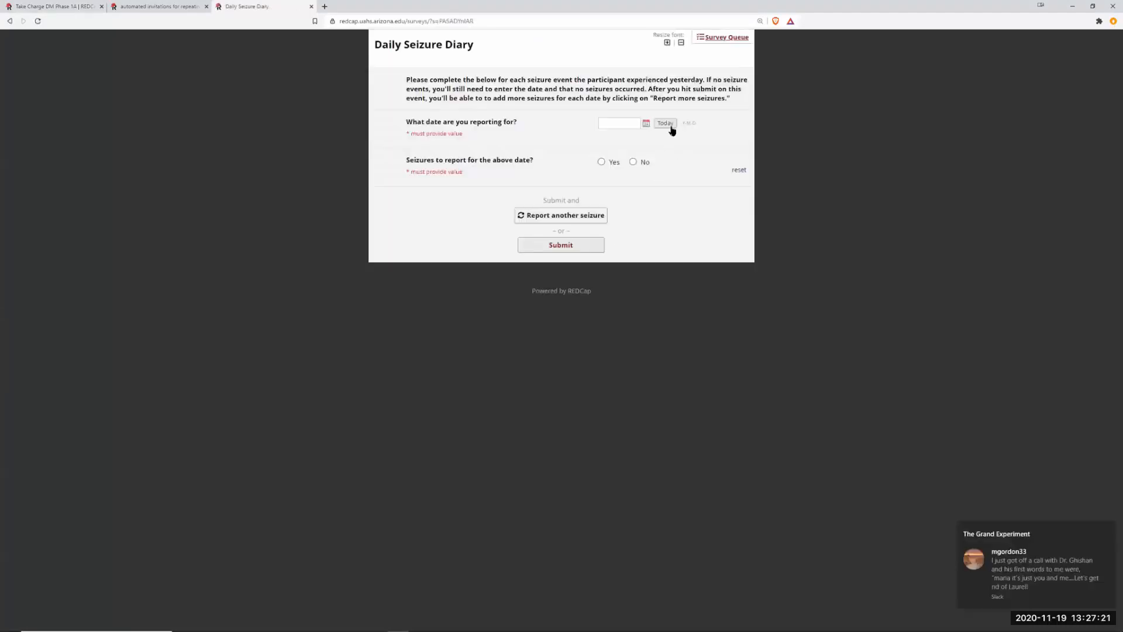
click(646, 124)
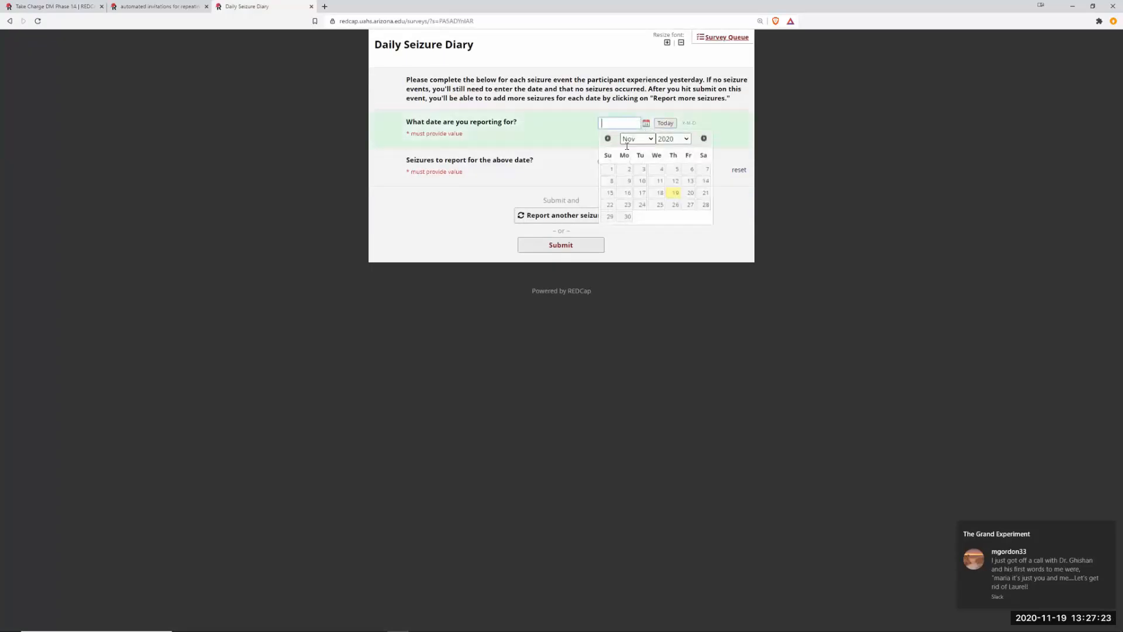
click(691, 192)
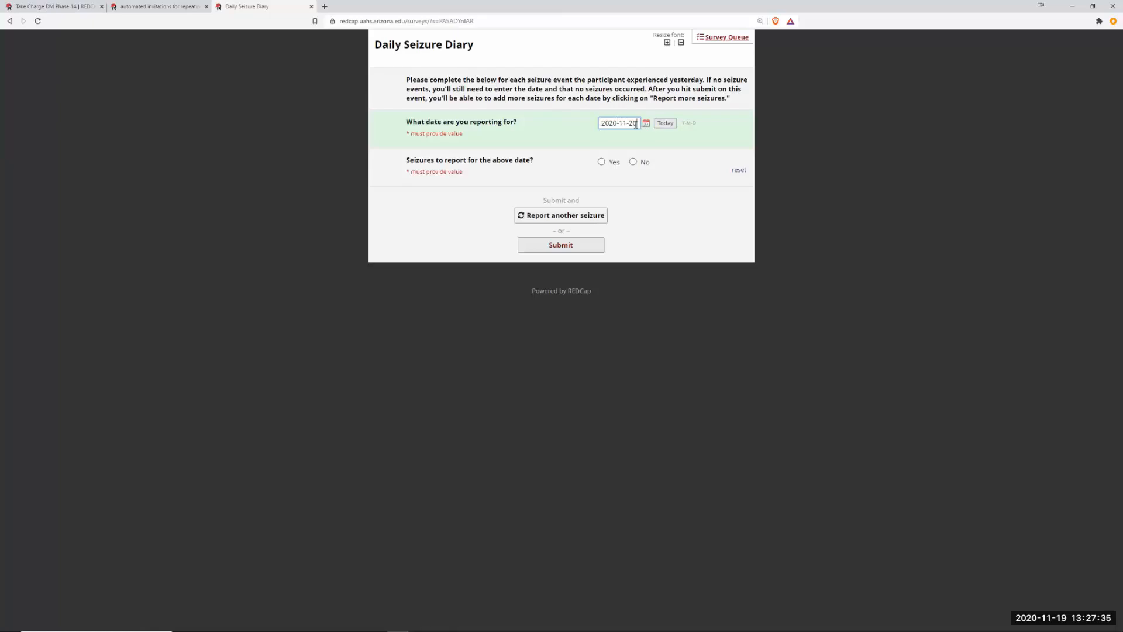
click(602, 161)
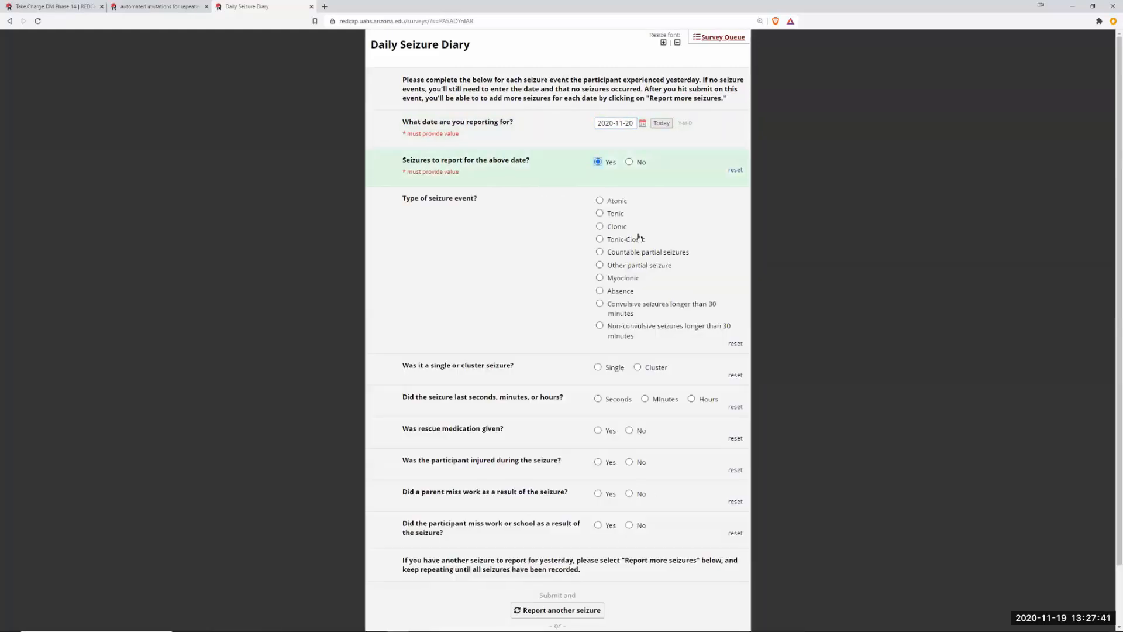
click(629, 162)
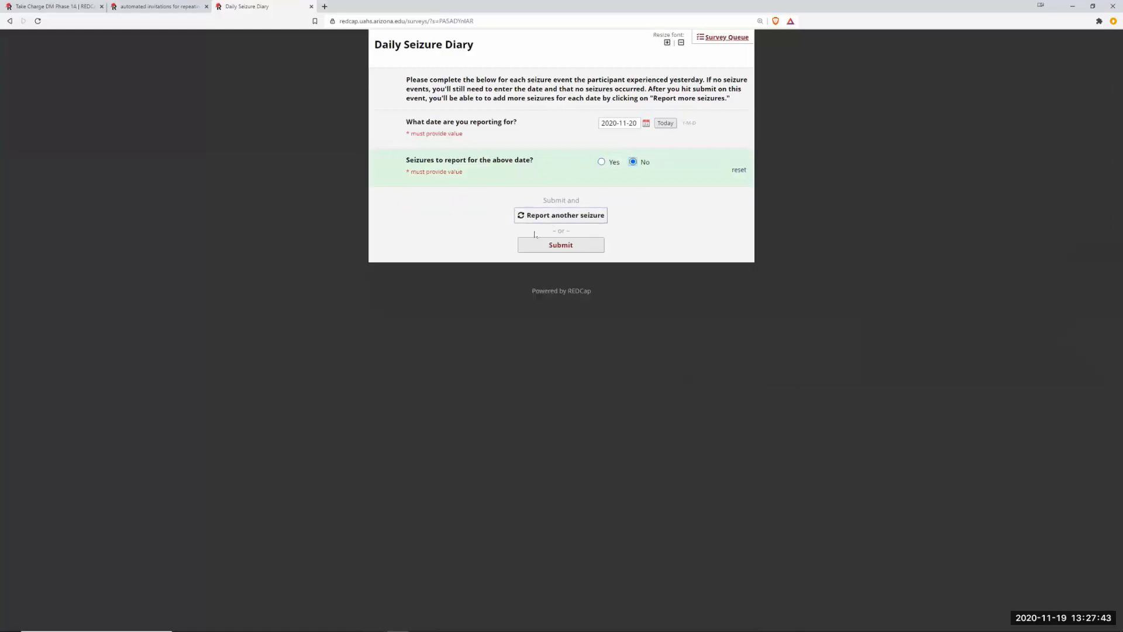
click(568, 245)
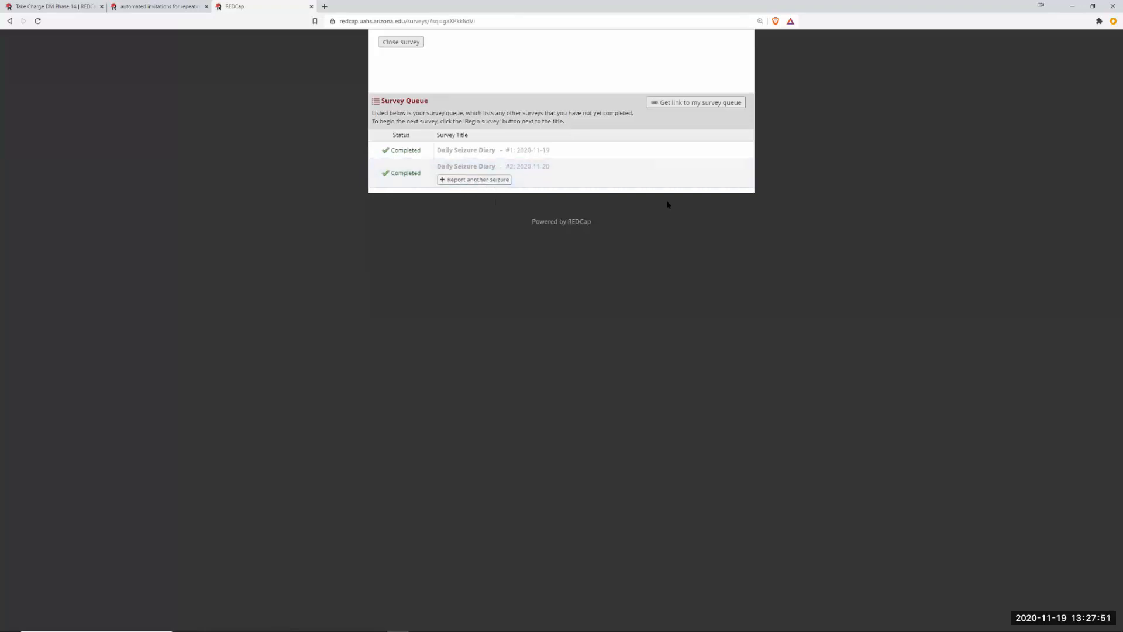
Close the survey tab and go to Take Charge DM Phase 1A's Project Setup page.
click(311, 7)
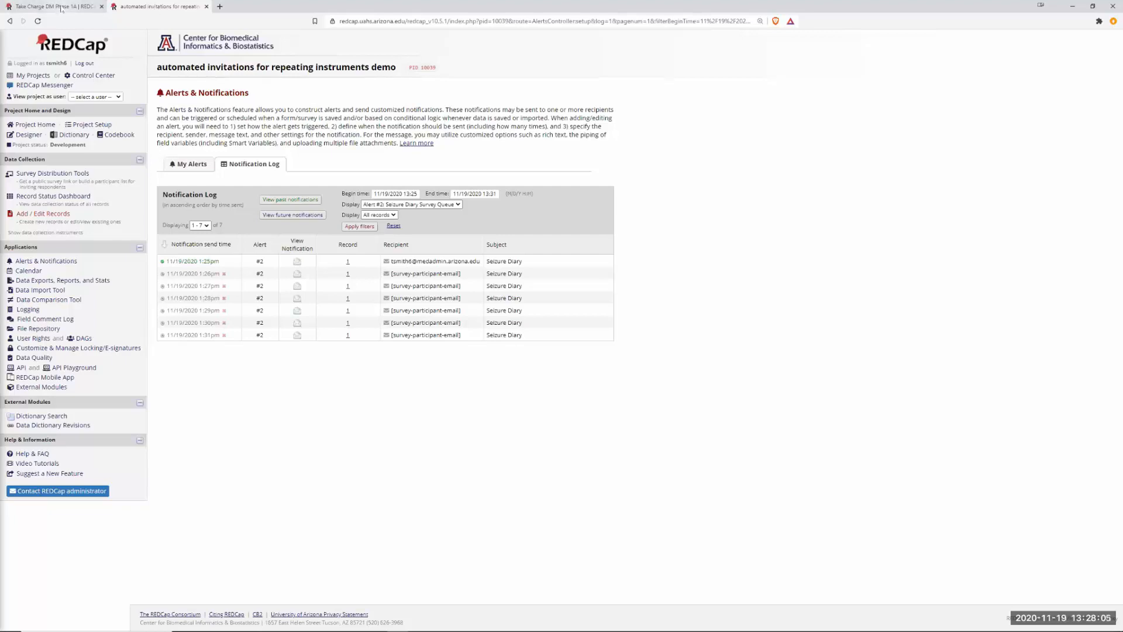
click(63, 7)
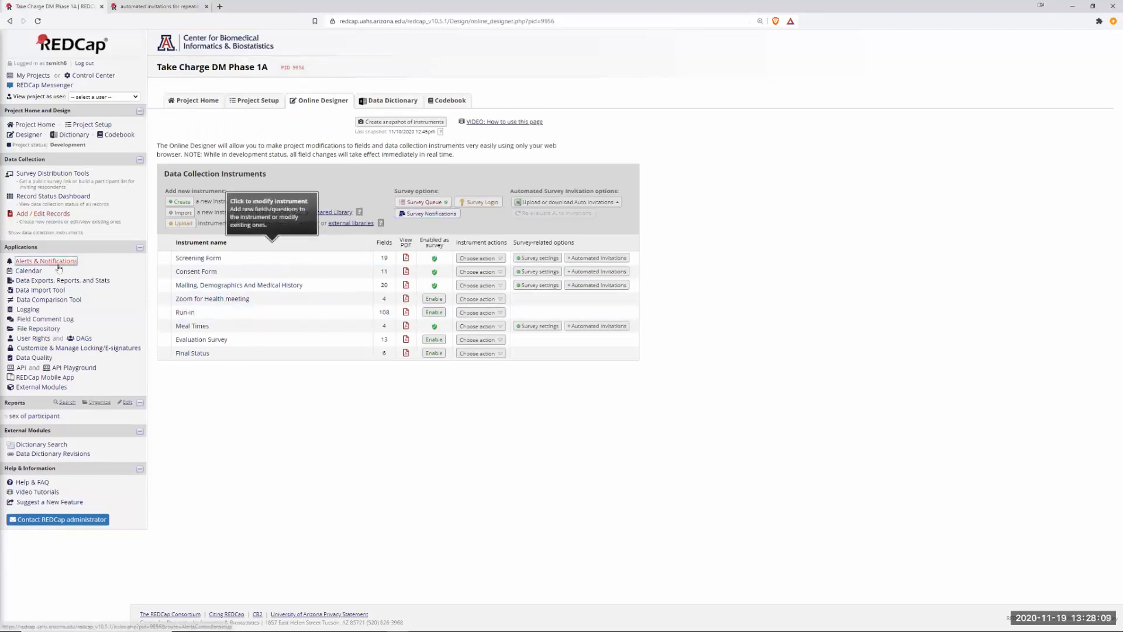
click(88, 125)
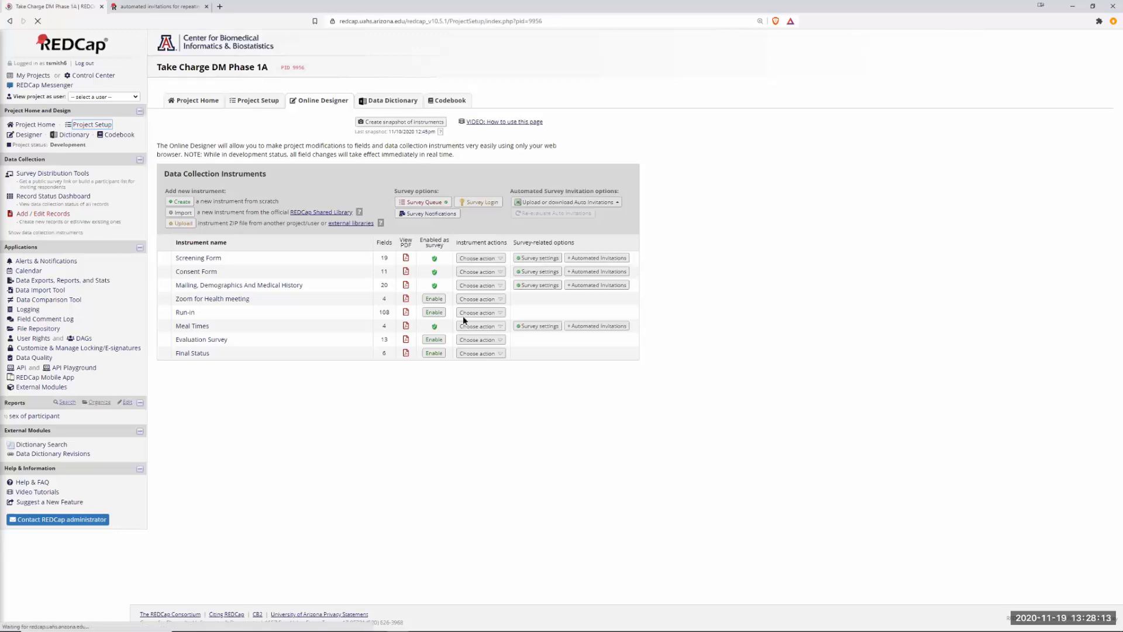